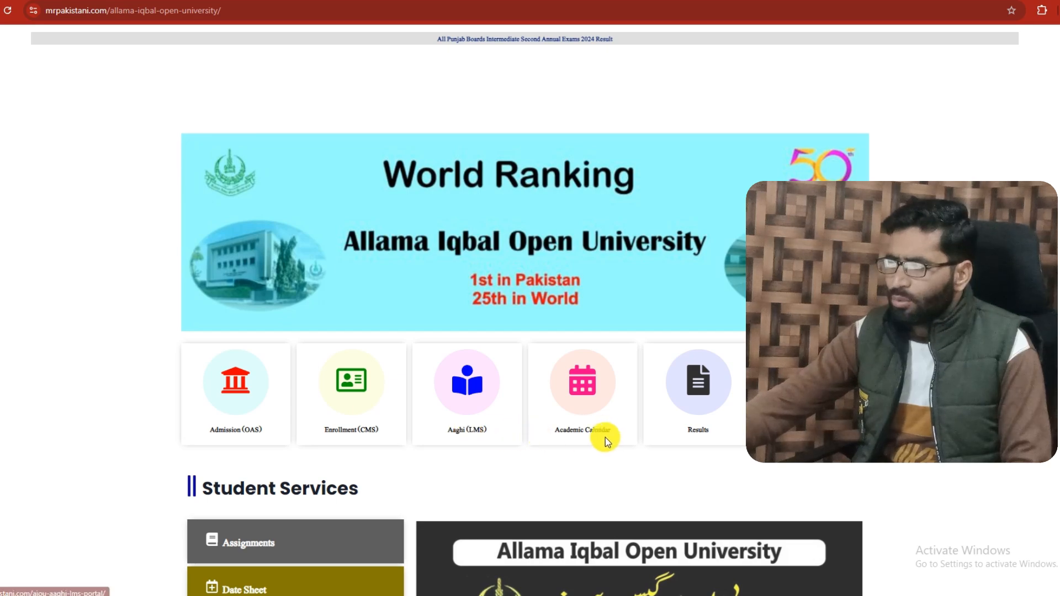
# Open the AIOU online admission page from the university page and follow its link to apply for admission
pyautogui.scroll(-5, 299, 476)
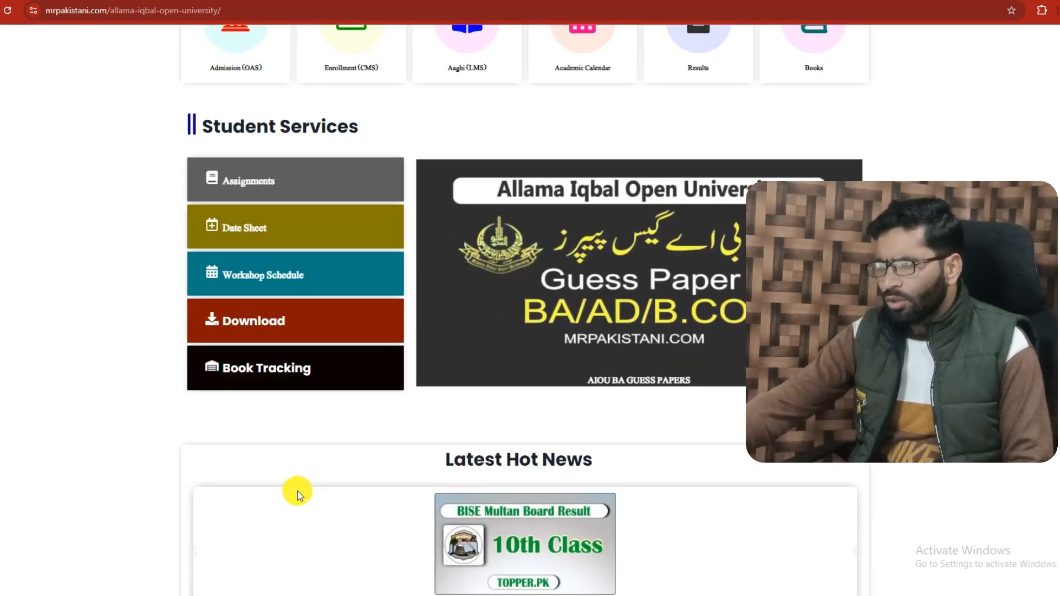
pyautogui.scroll(4, 297, 491)
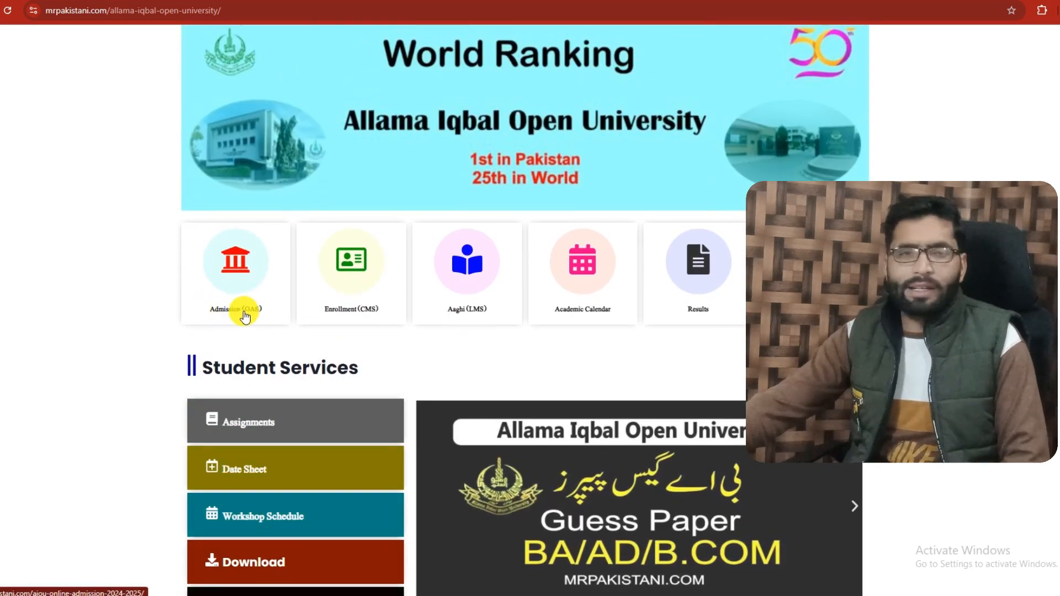
pyautogui.click(227, 318)
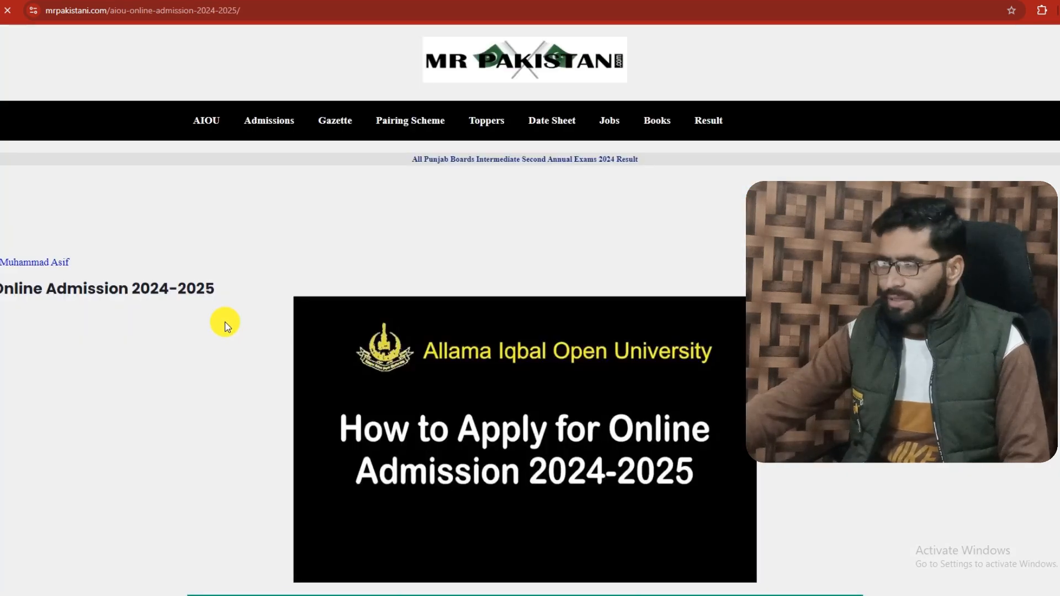
pyautogui.scroll(-10, 254, 389)
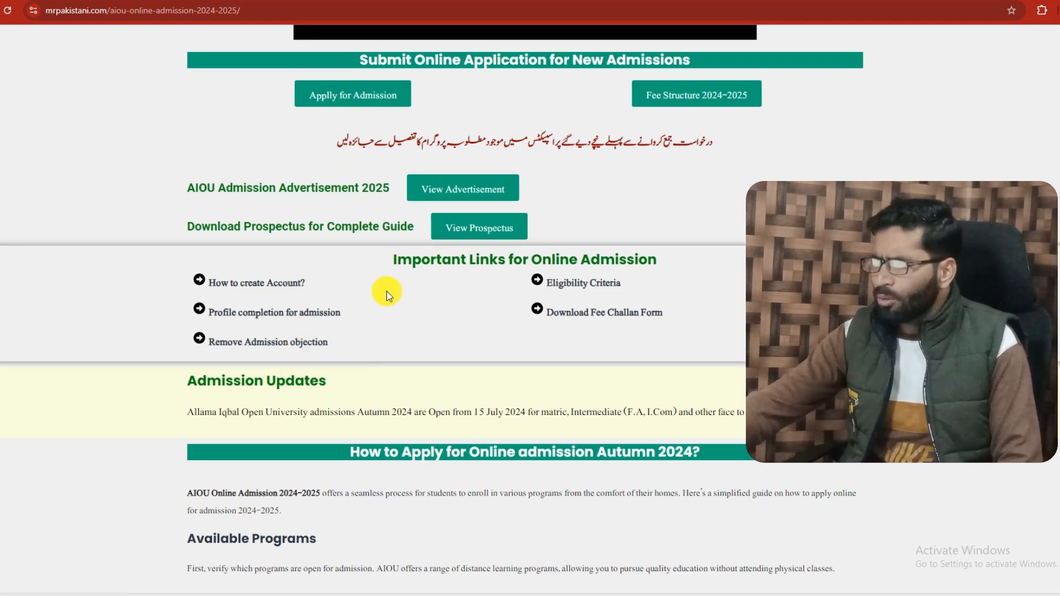
pyautogui.scroll(1, 395, 291)
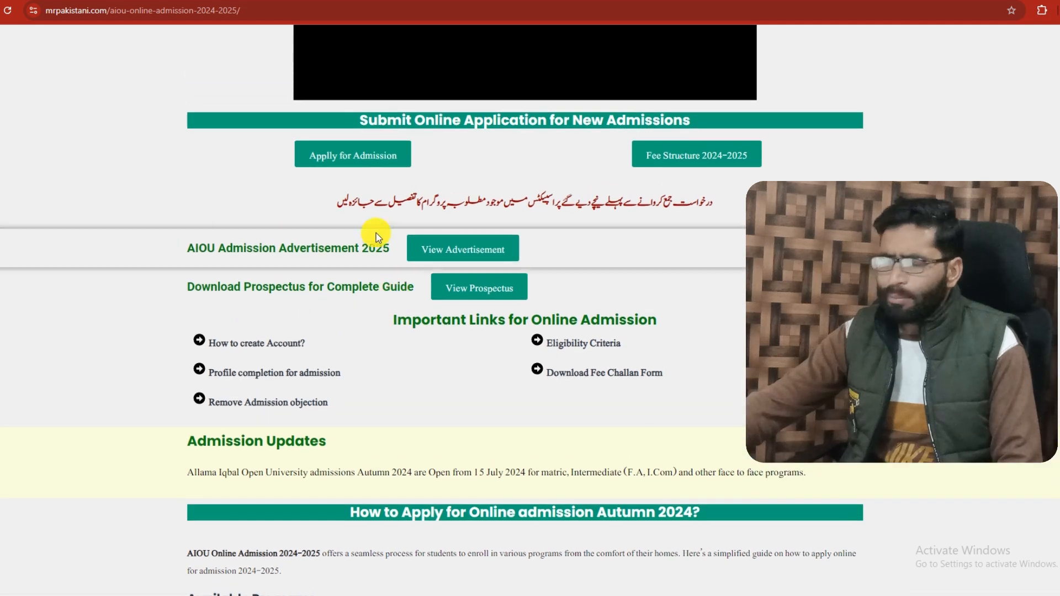
pyautogui.click(341, 161)
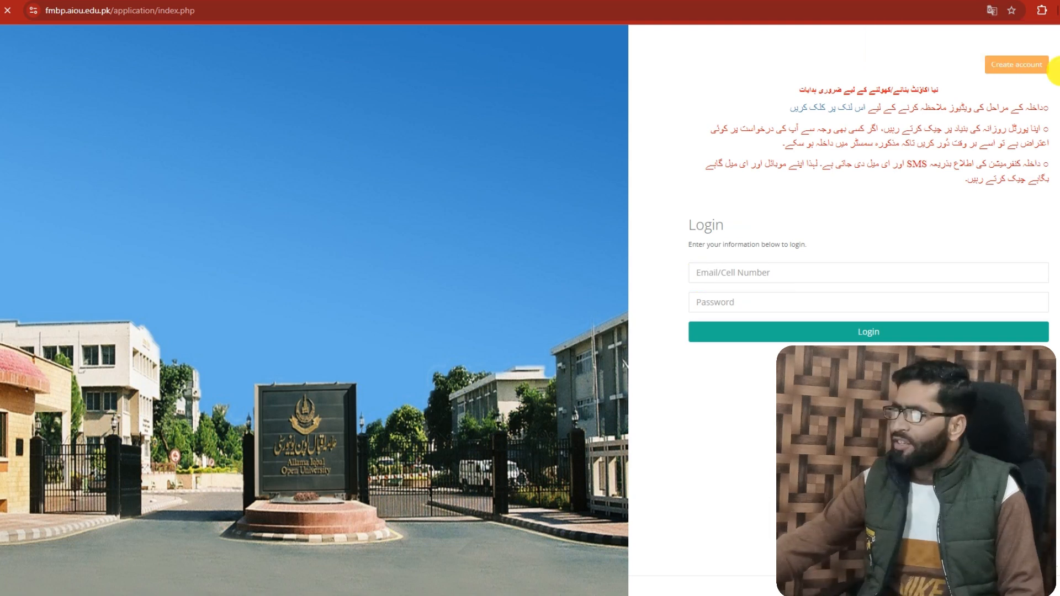
# Register a new admission account with the applicant's e-mail address, entering and confirming the account password
pyautogui.click(1013, 67)
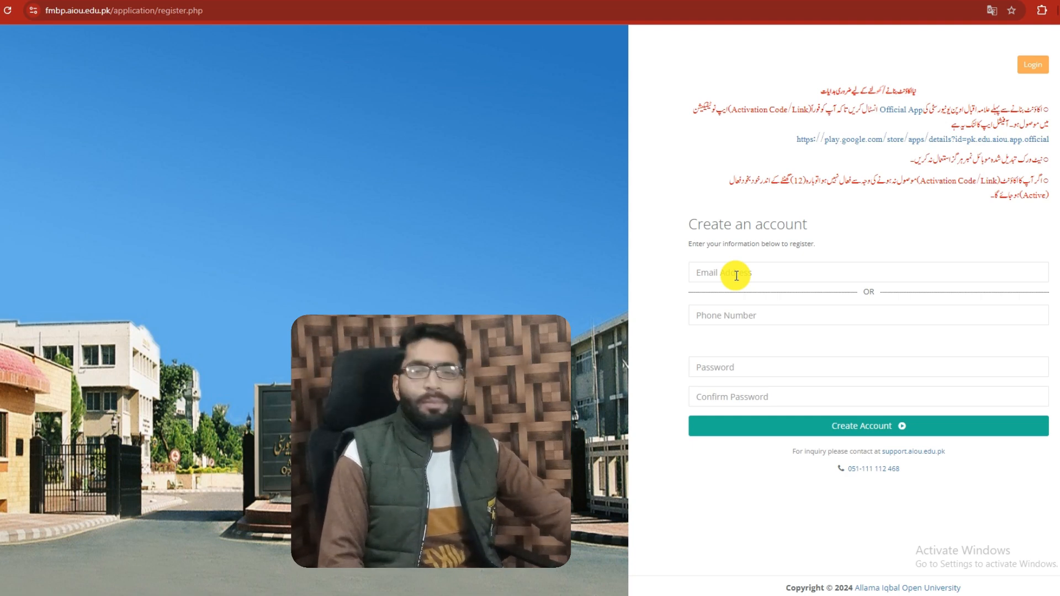
pyautogui.click(721, 323)
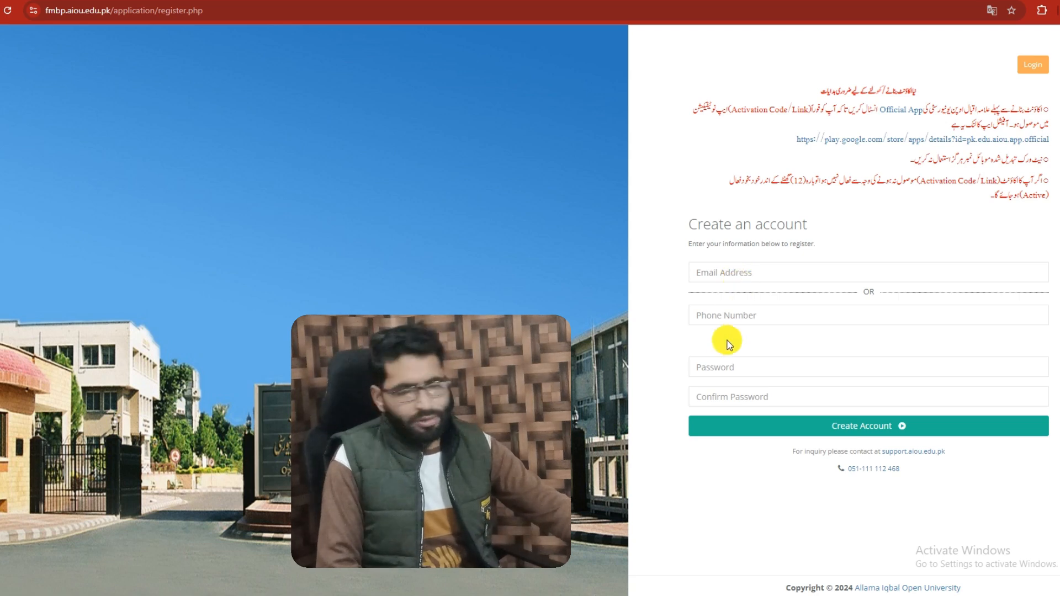
pyautogui.click(741, 397)
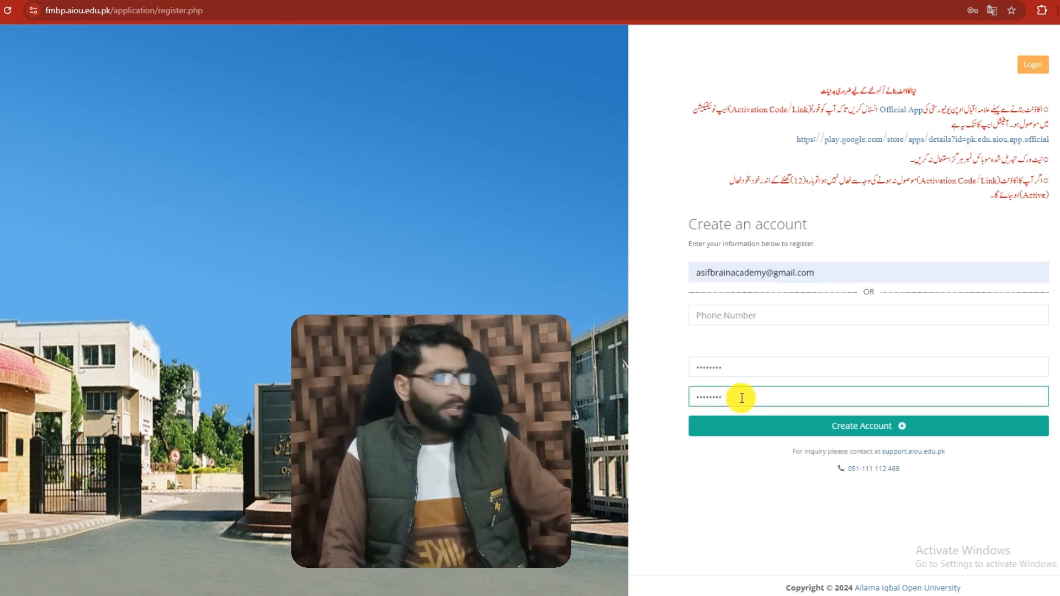
pyautogui.click(863, 431)
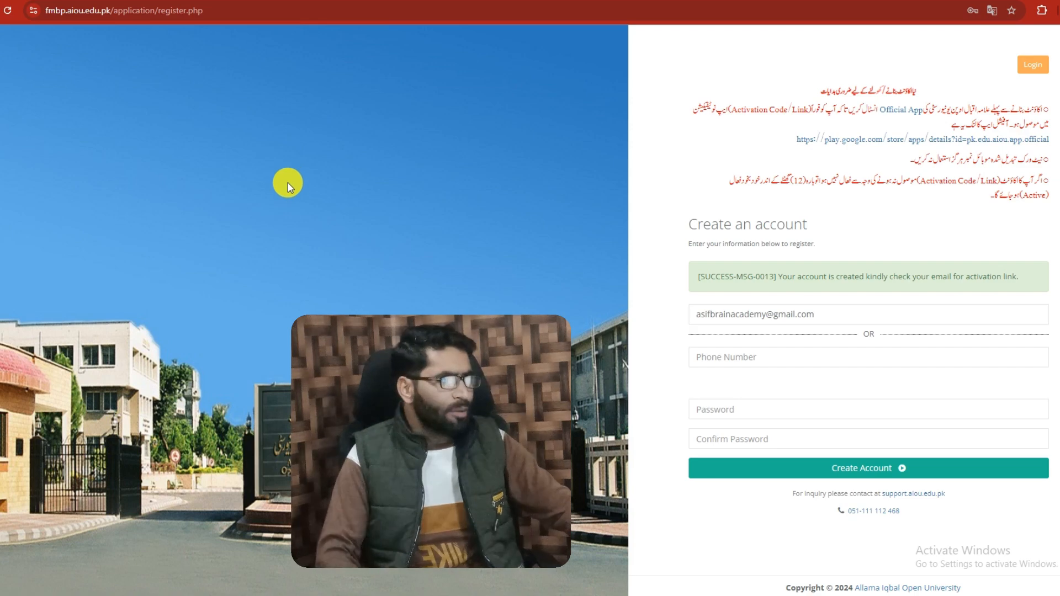
# Switch to Gmail, open the "AIOU - Online account created" message and follow its account activation link
pyautogui.click(389, 2)
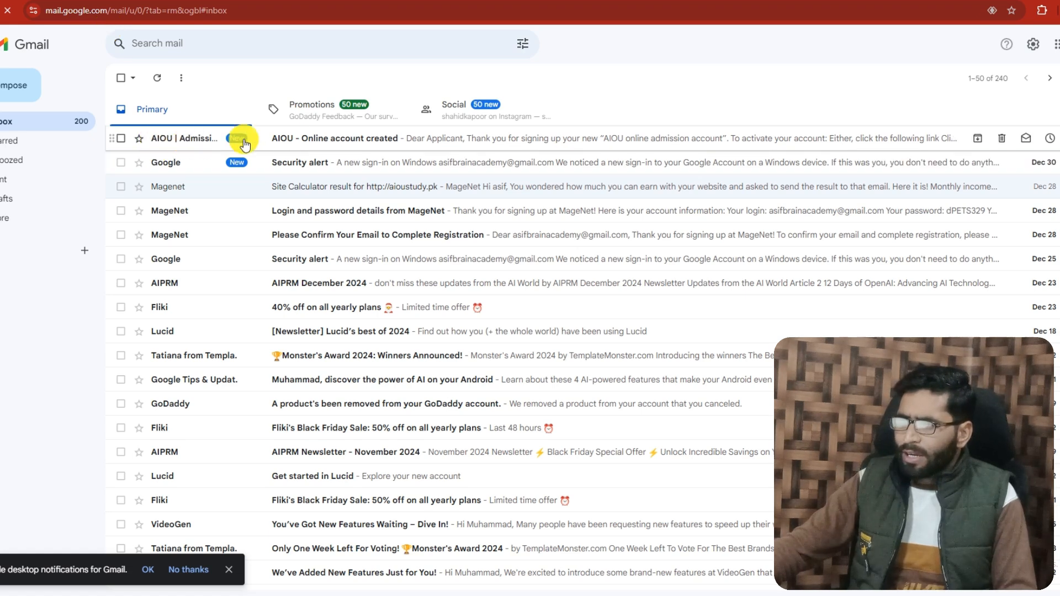
pyautogui.click(312, 142)
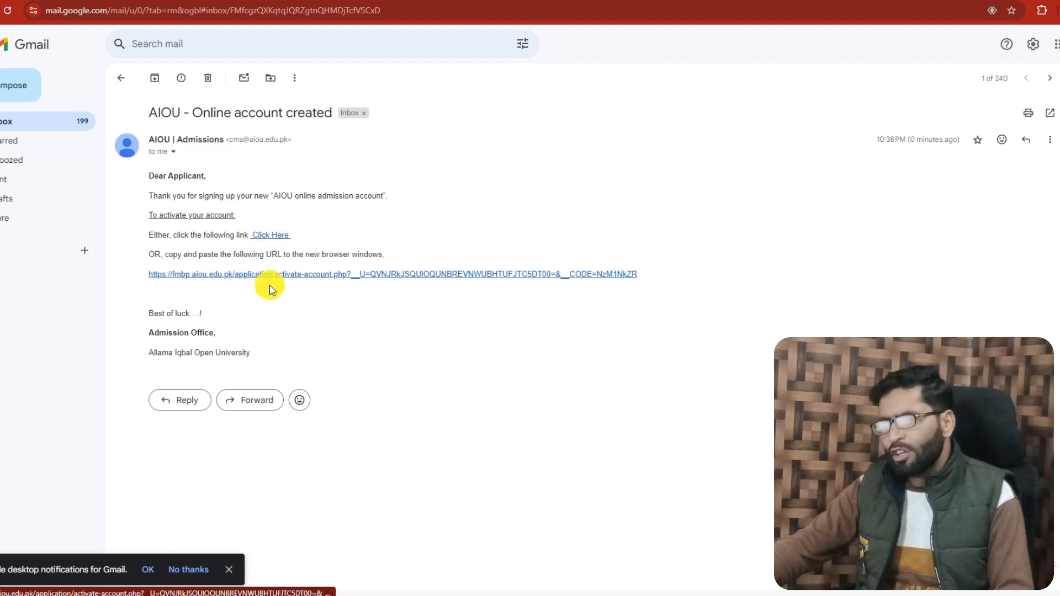
pyautogui.click(268, 237)
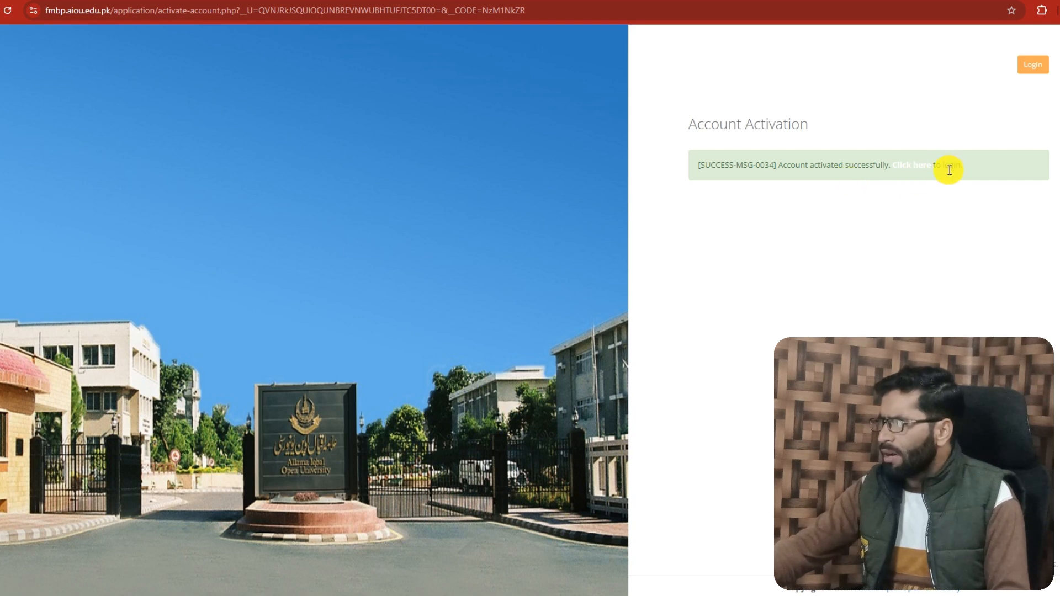
# Go to the portal login from the activation page and log in with the registered e-mail address and account password
pyautogui.click(908, 170)
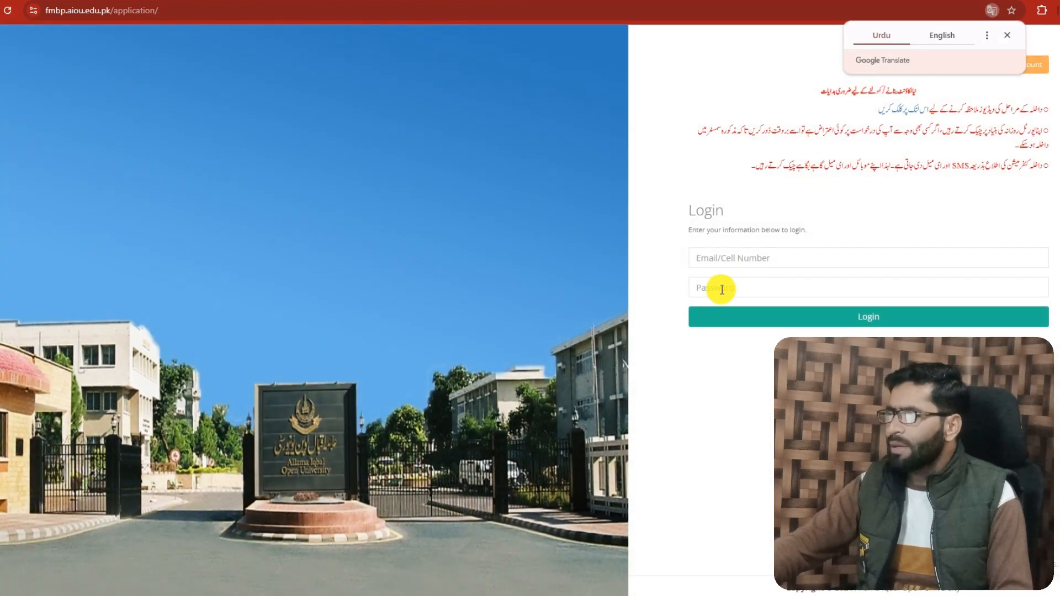
pyautogui.click(724, 256)
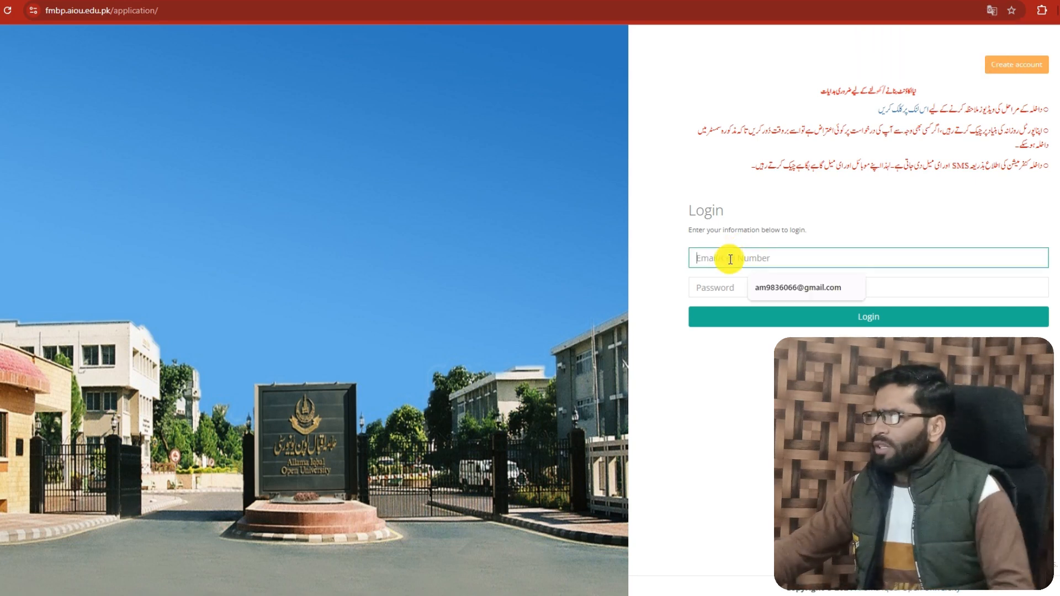
pyautogui.hotkey('ctrl', 'v')
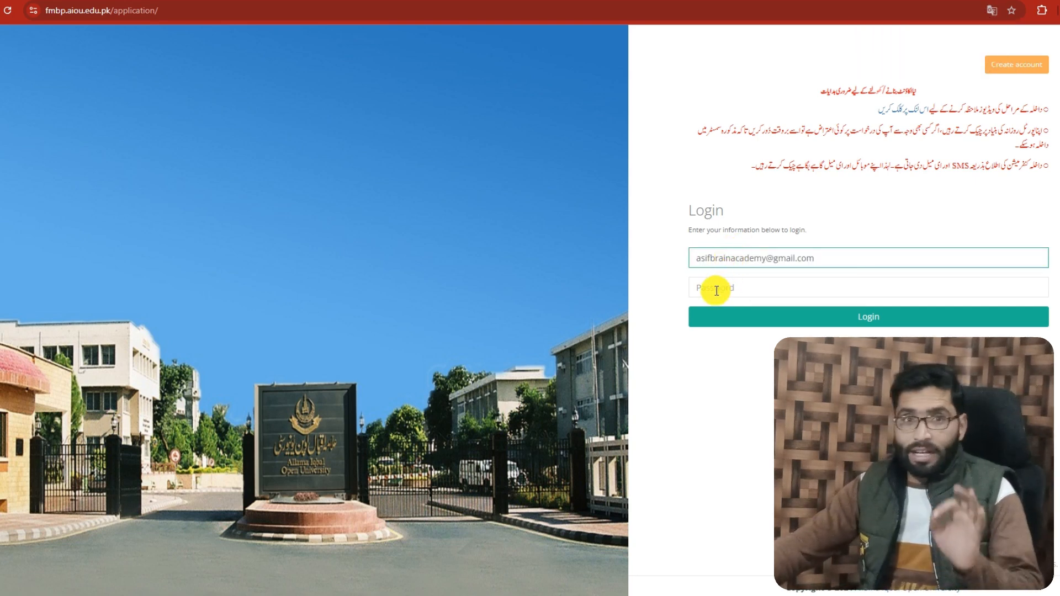
pyautogui.click(716, 288)
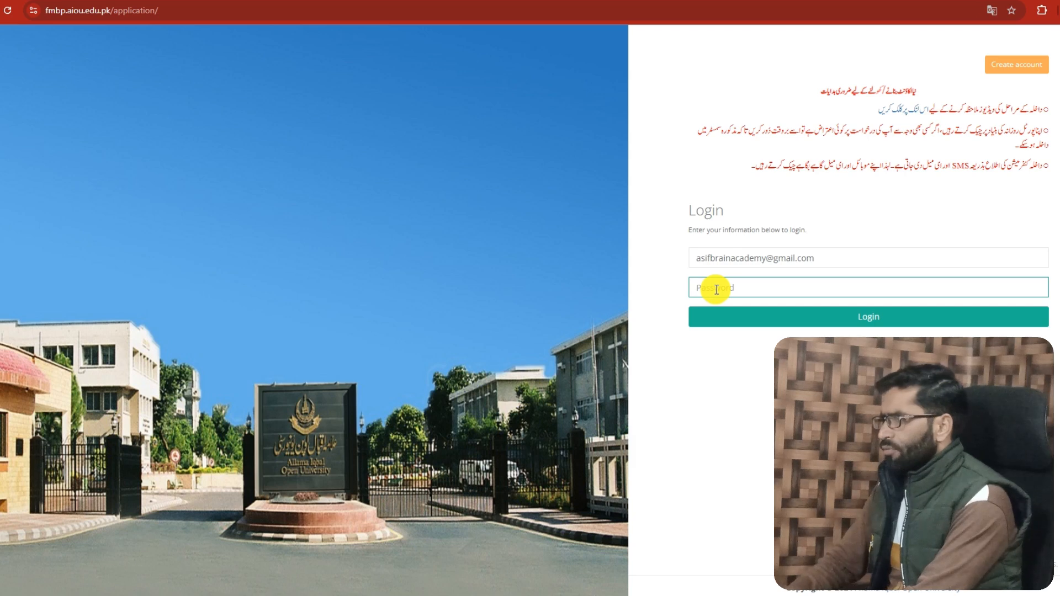
pyautogui.write('•••')
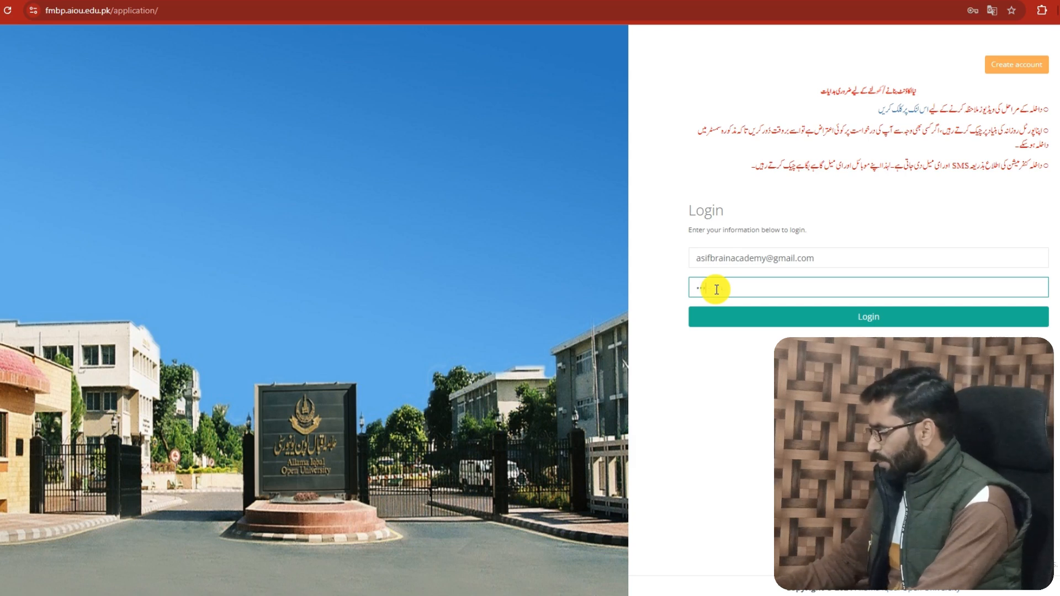
pyautogui.write('•••••')
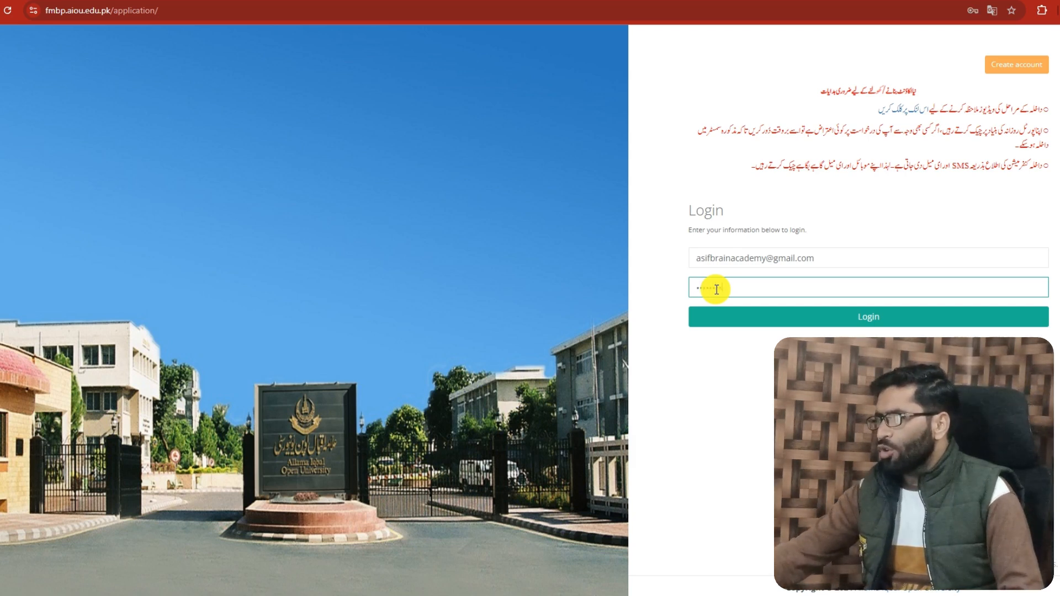
pyautogui.click(853, 325)
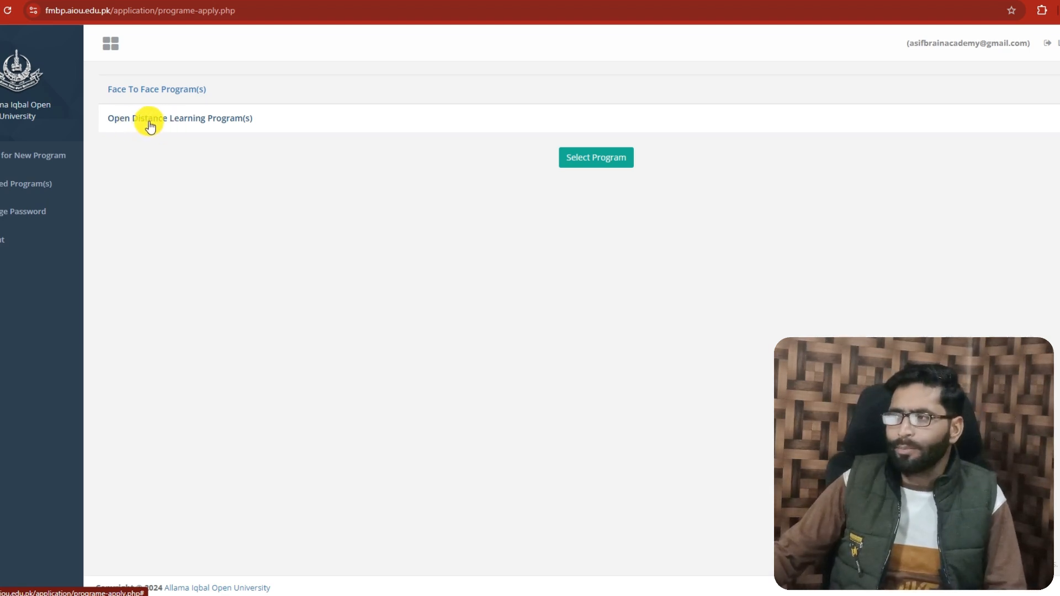
# Expand the Open Distance Learning programs and select ODL - BBA/BS (BA/BSC OR AD other than the Relevant Discipline)
pyautogui.click(150, 122)
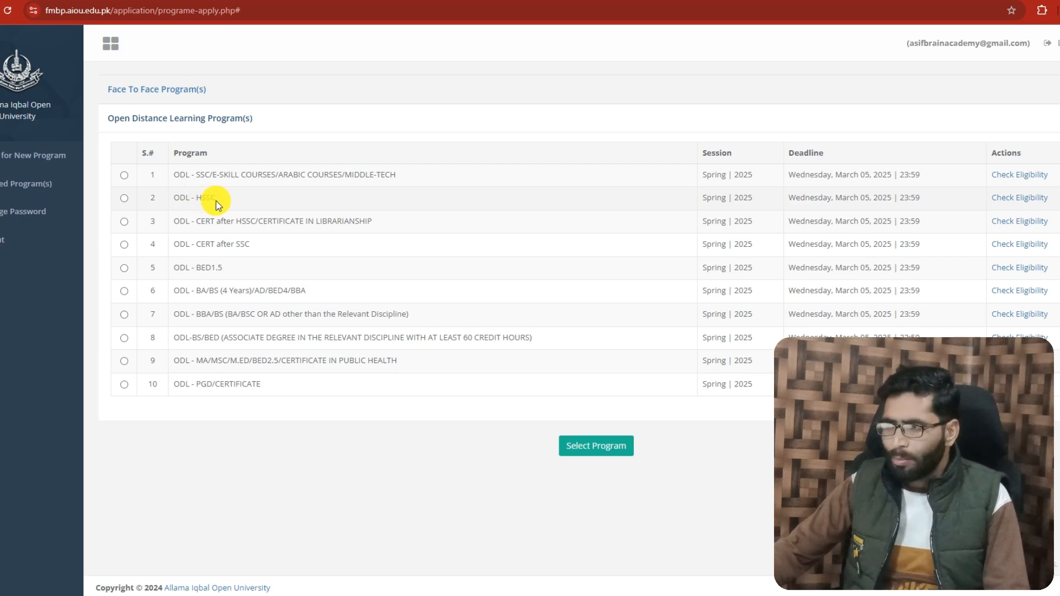
pyautogui.click(125, 199)
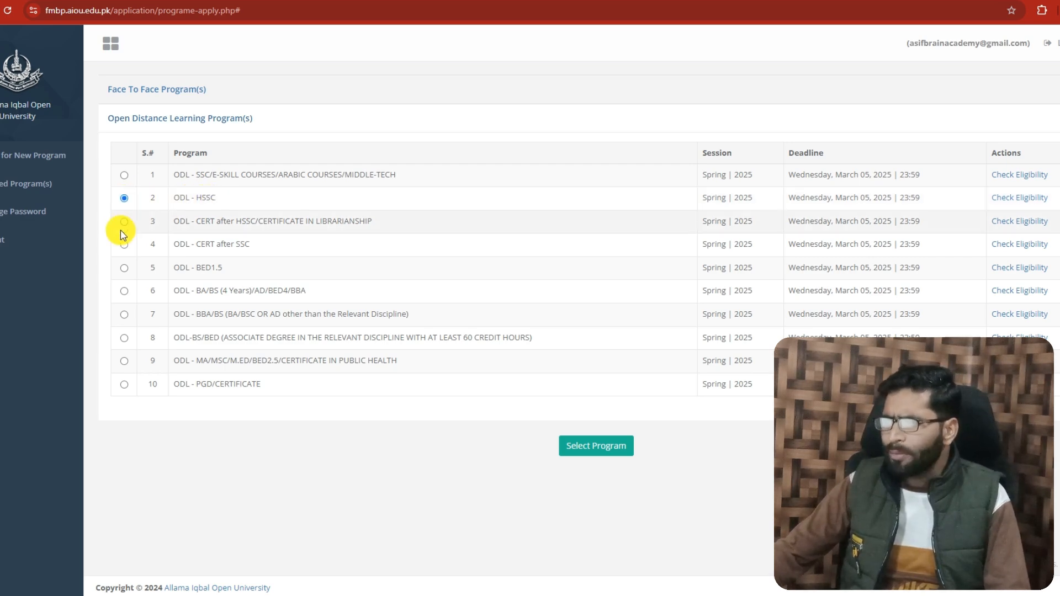
pyautogui.click(179, 224)
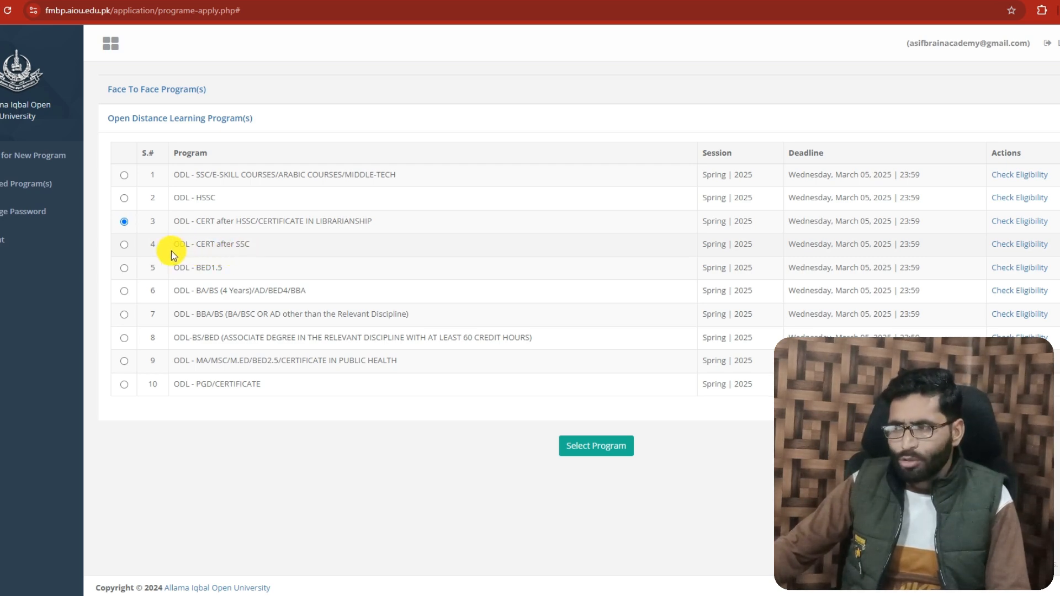
pyautogui.click(124, 244)
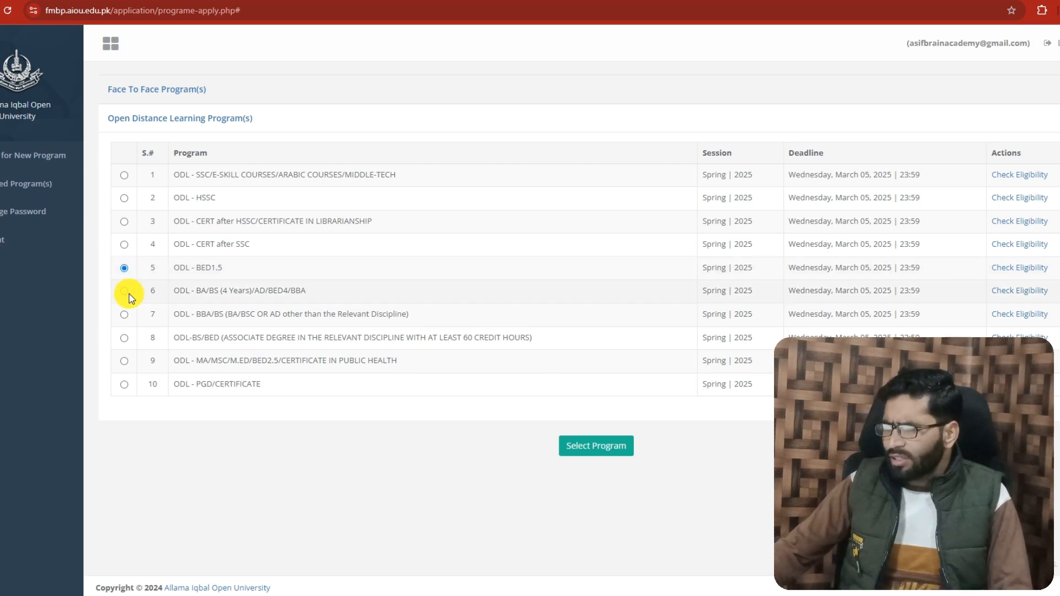
pyautogui.click(124, 292)
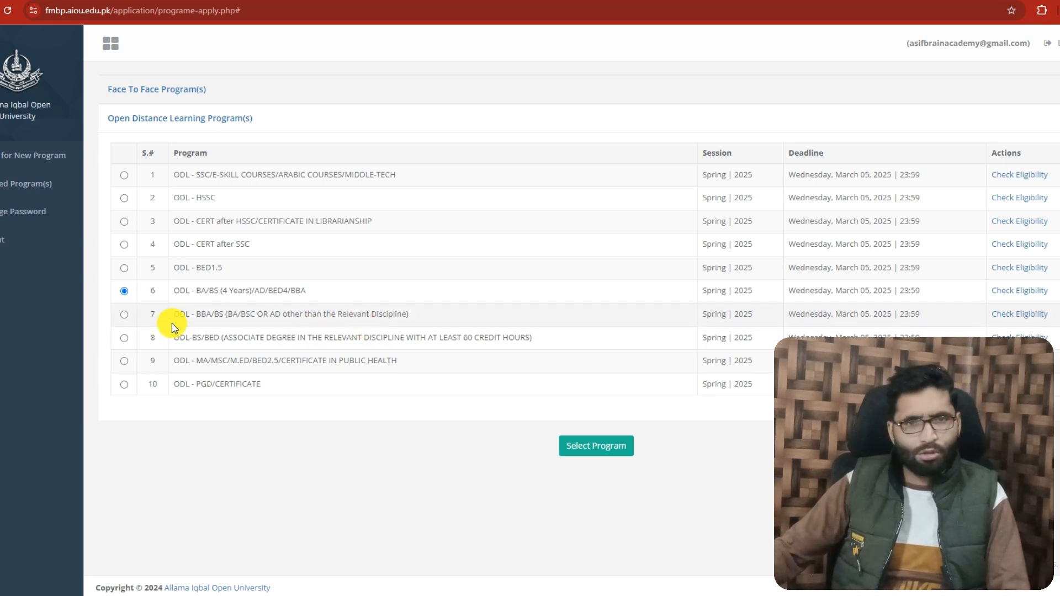
pyautogui.click(125, 315)
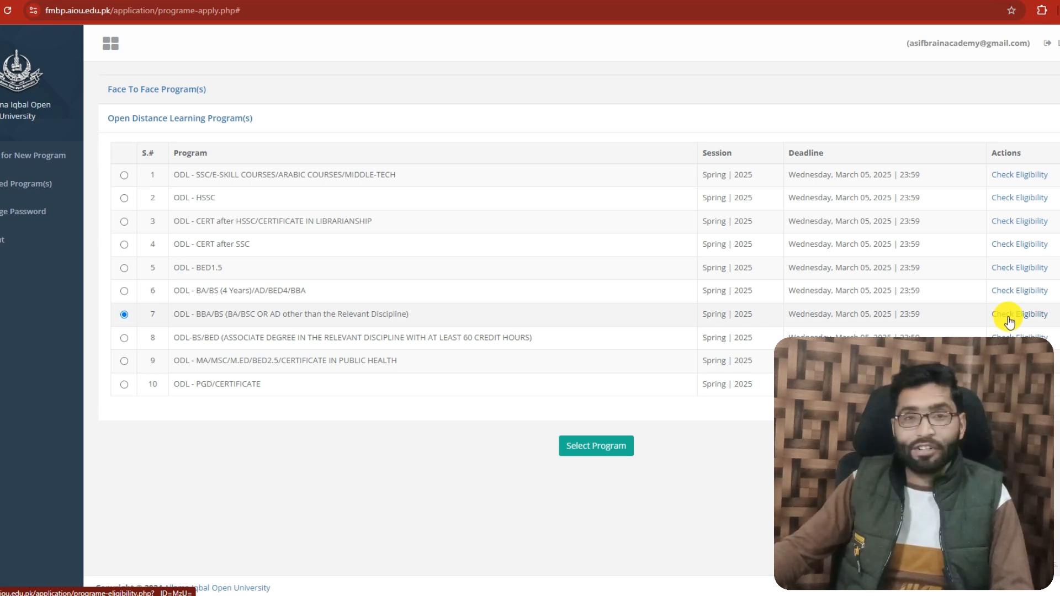
# Check the eligibility criteria of the ODL - BBA/BS program, reviewing its programme names and eligible degrees
pyautogui.click(1006, 320)
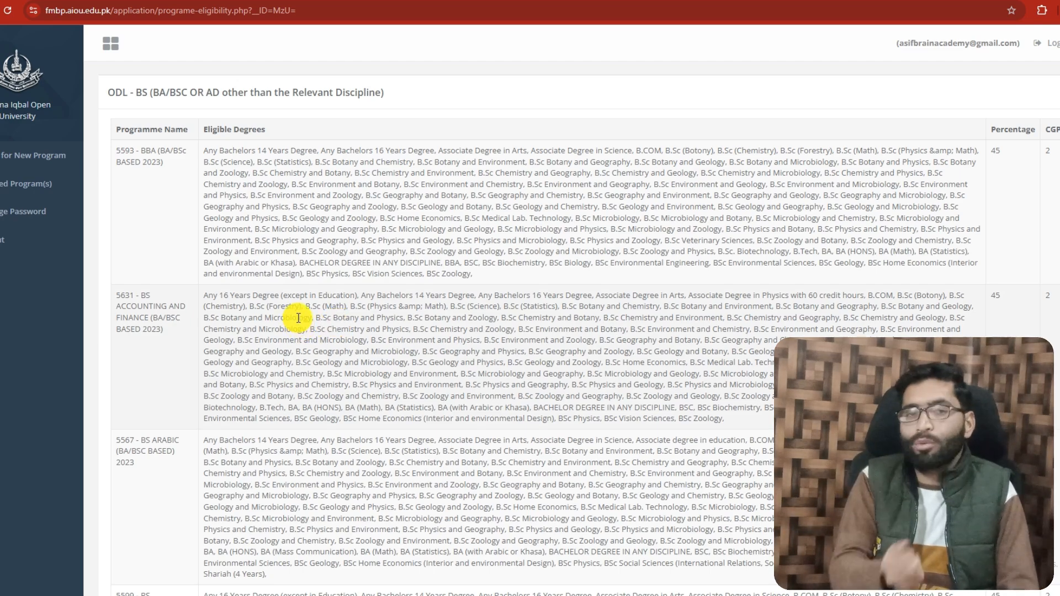
pyautogui.scroll(-3, 309, 303)
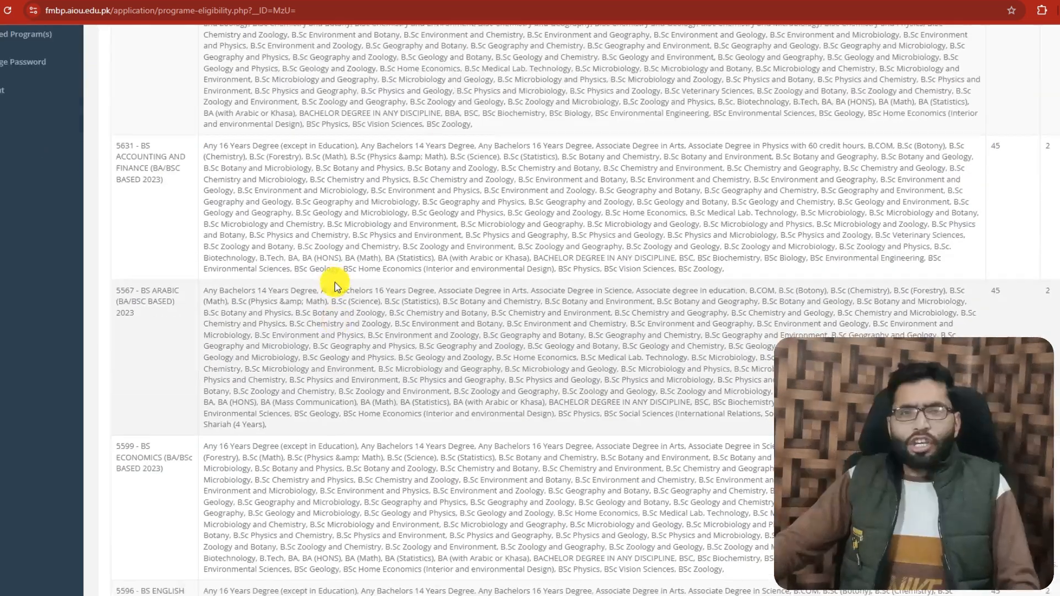
pyautogui.scroll(3, 331, 279)
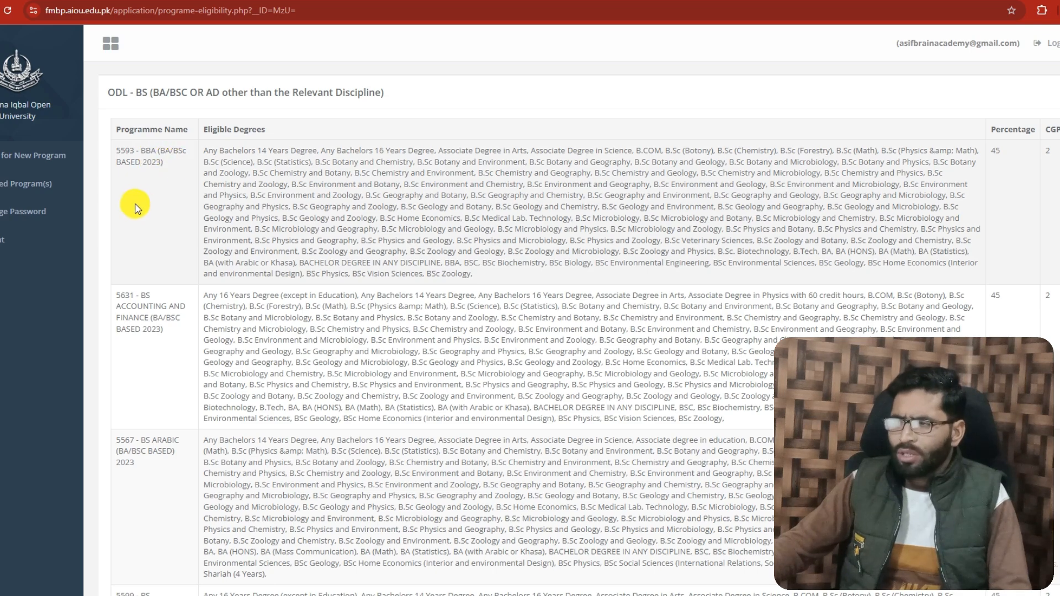
pyautogui.scroll(-1, 137, 207)
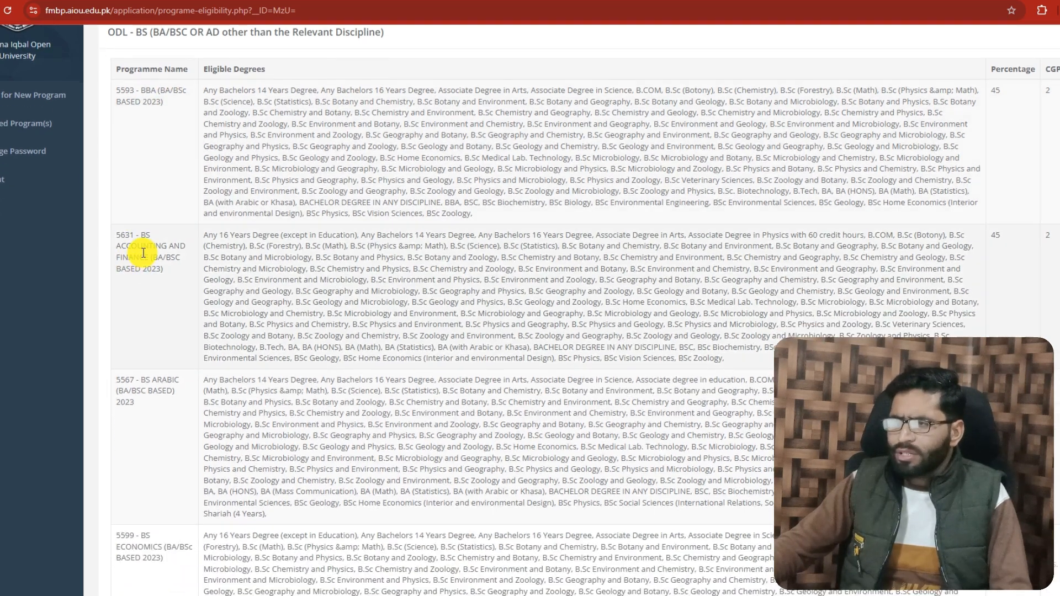
pyautogui.scroll(-3, 147, 265)
pyautogui.scroll(-3, 127, 303)
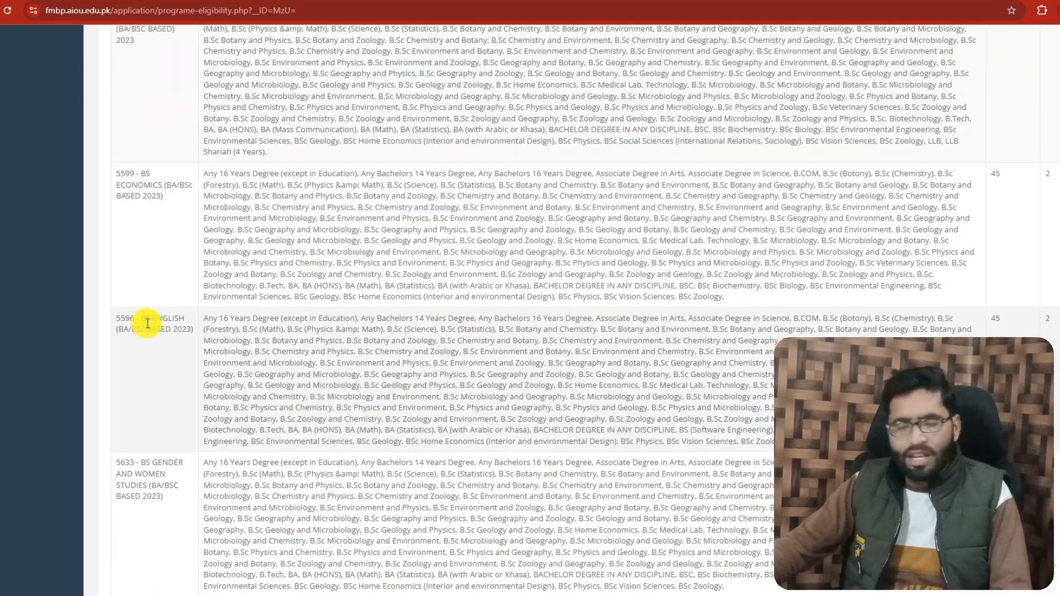
pyautogui.scroll(-4, 125, 337)
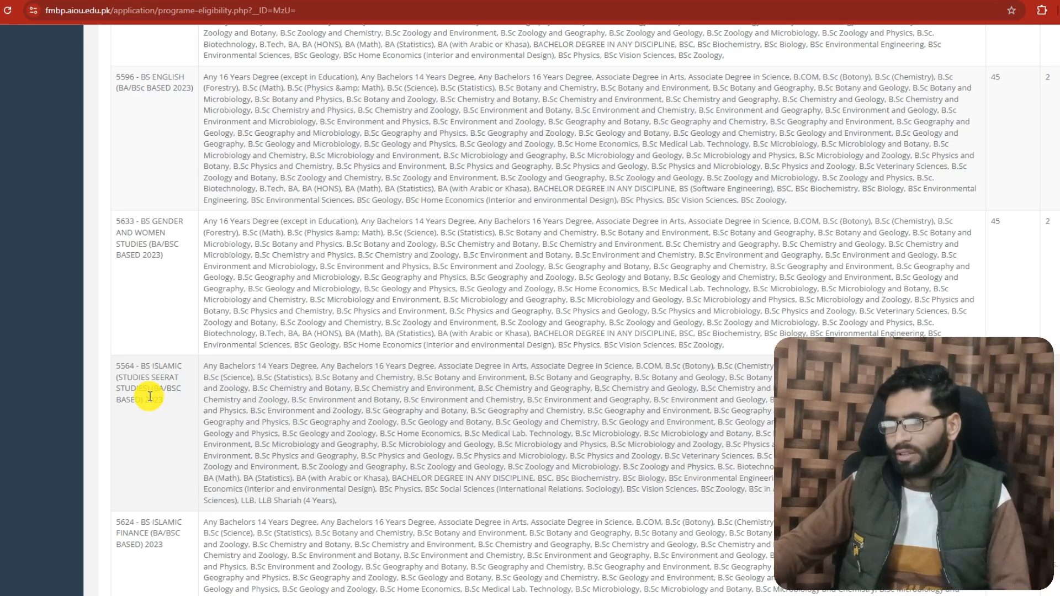
pyautogui.scroll(10, 143, 386)
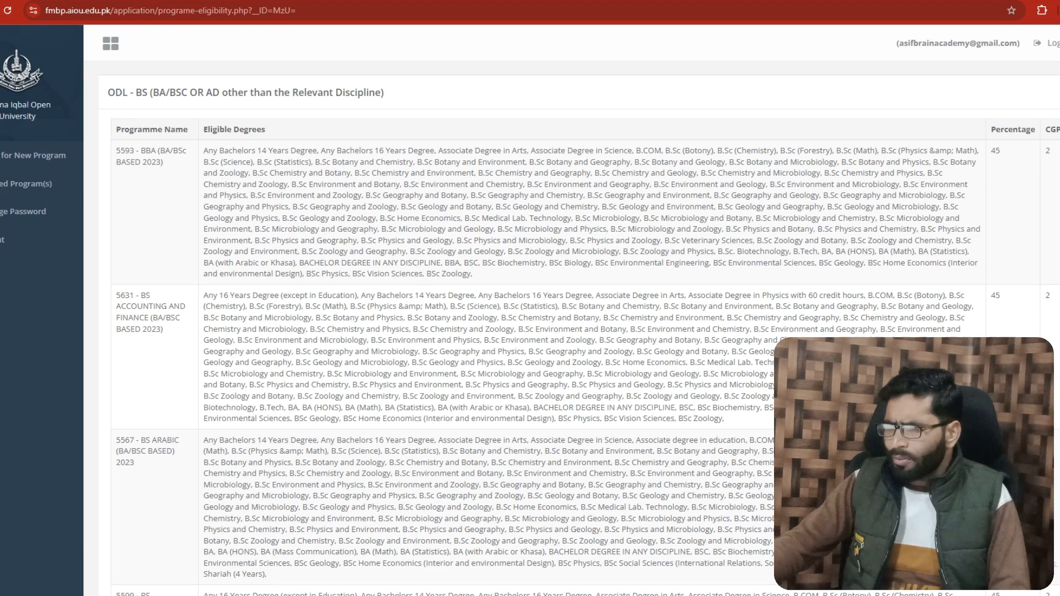
# Return to the program list, select ODL - BA/BS (4 Years)/AD/BED4/BBA and open its eligibility criteria
pyautogui.hotkey('alt', 'Left')
pyautogui.click(124, 290)
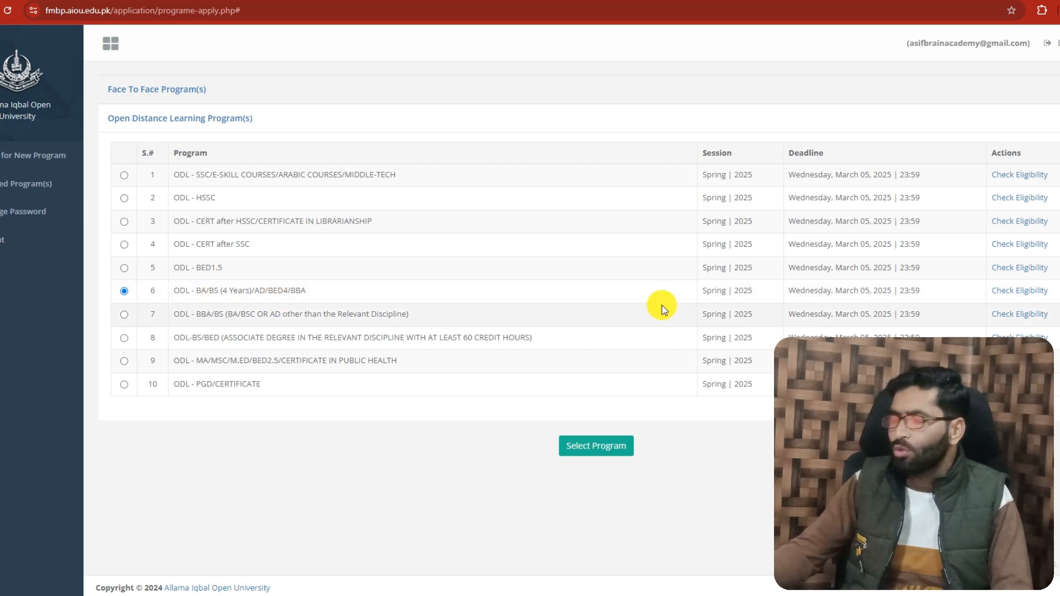
pyautogui.click(995, 291)
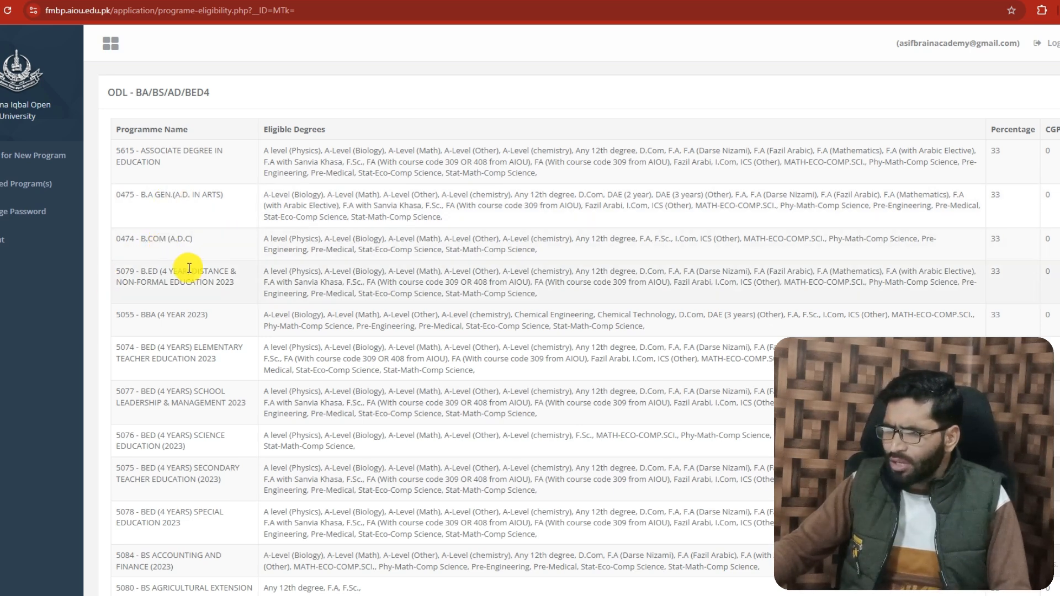
# Review the programme names and eligible degrees in the ODL - BA/BS/AD/BED4 eligibility table
pyautogui.scroll(-2, 137, 385)
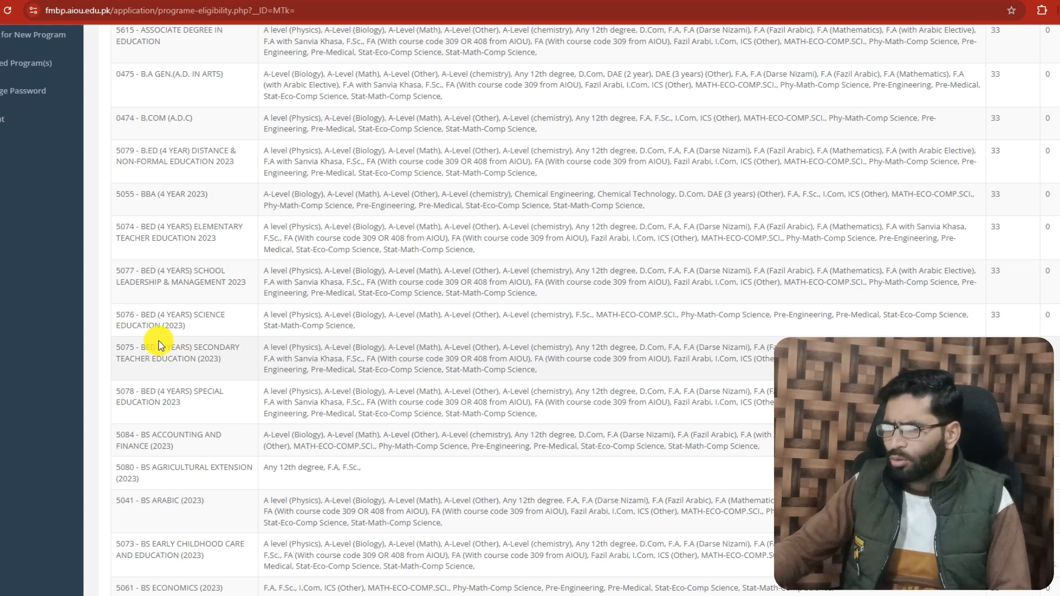
pyautogui.scroll(-5, 157, 340)
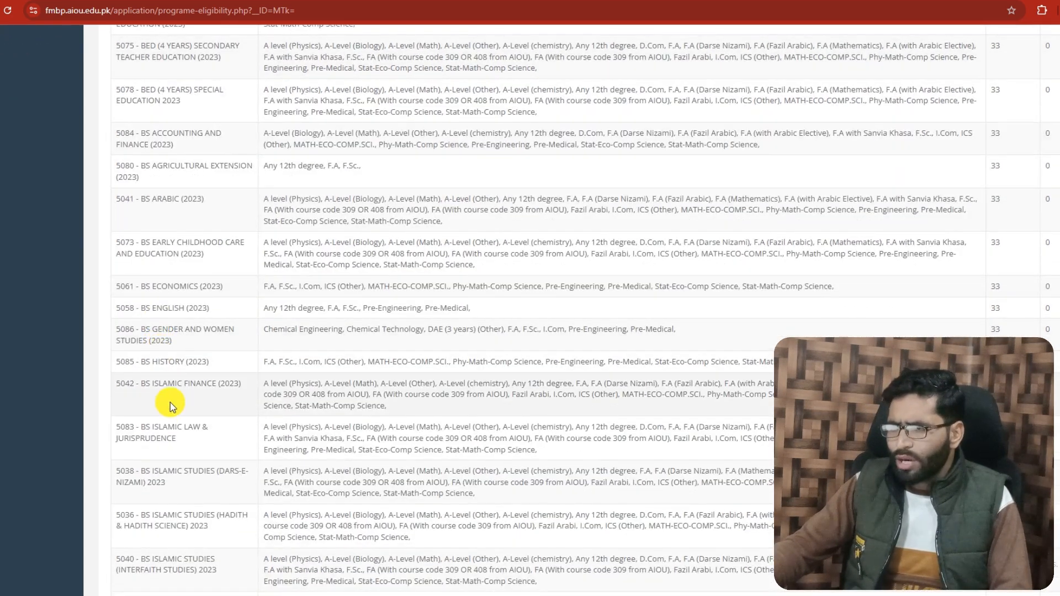
pyautogui.scroll(-7, 174, 398)
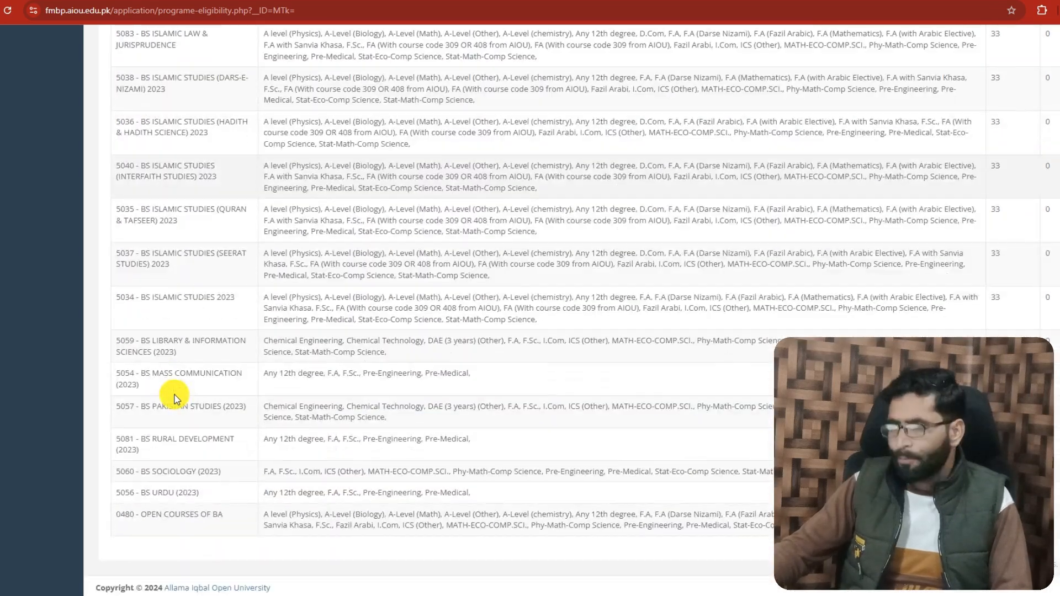
pyautogui.scroll(14, 173, 398)
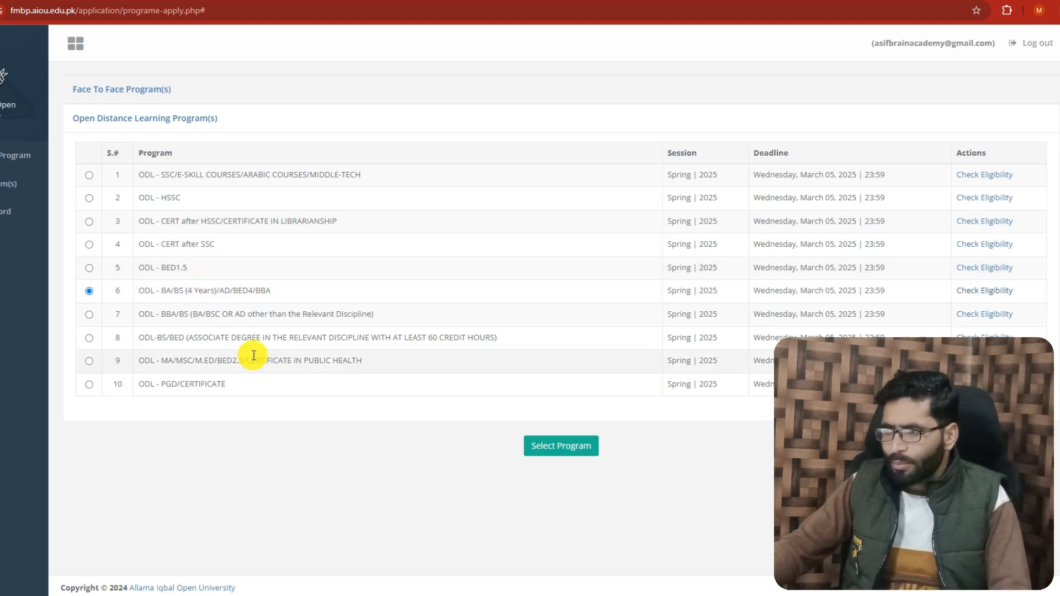
# Apply for the ODL - BA/BS (4 Years)/AD/BED4/BBA program and open the newly created application
pyautogui.moveTo(164, 292); pyautogui.dragTo(270, 293)
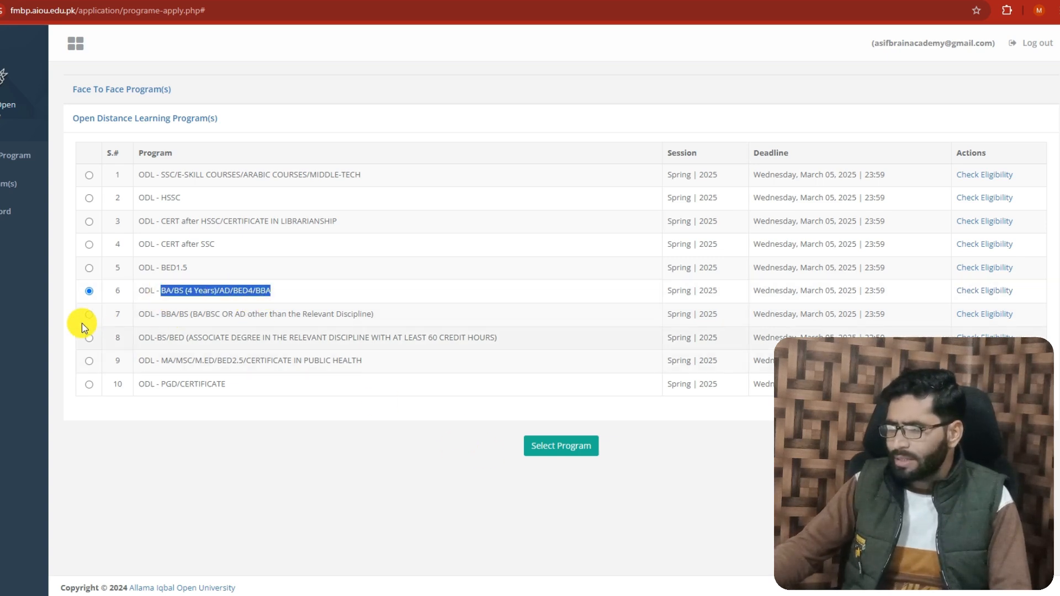
pyautogui.click(560, 459)
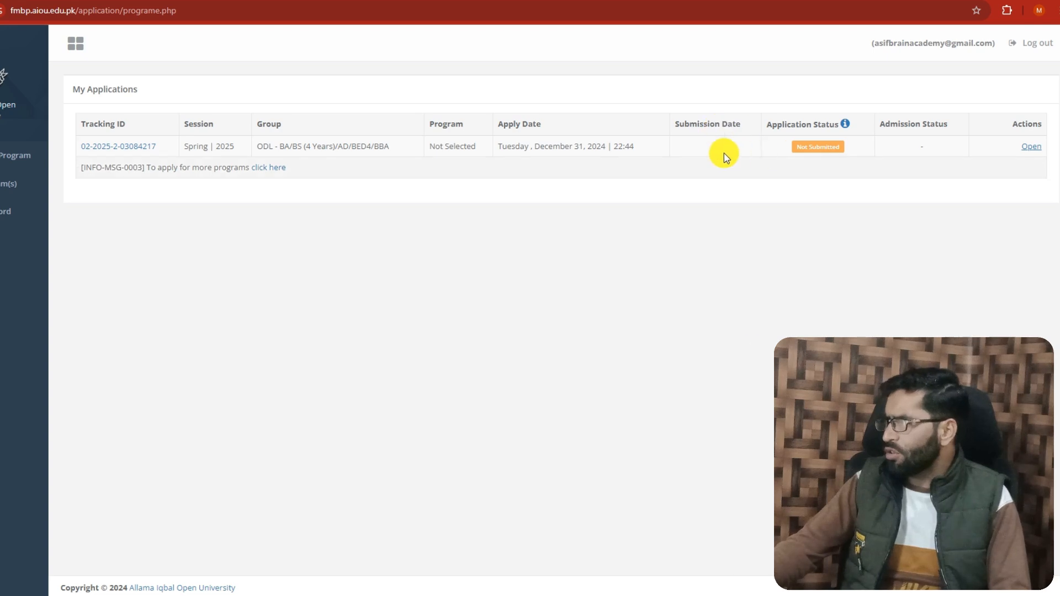
pyautogui.click(1032, 149)
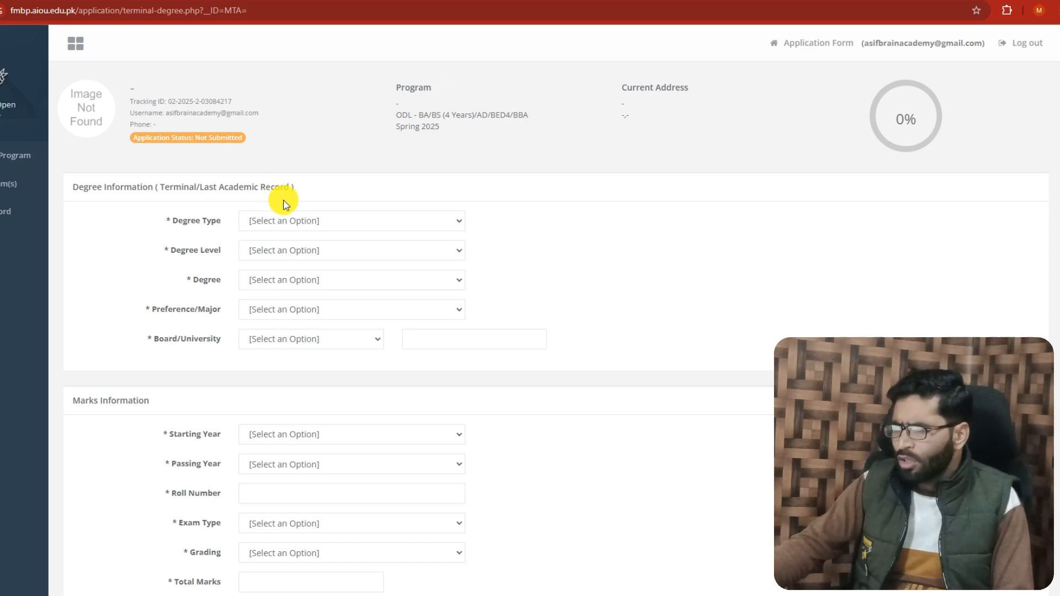
# In the terminal degree information, set the degree type to Degree, the level to 12 Years and the degree to F.A
pyautogui.click(300, 222)
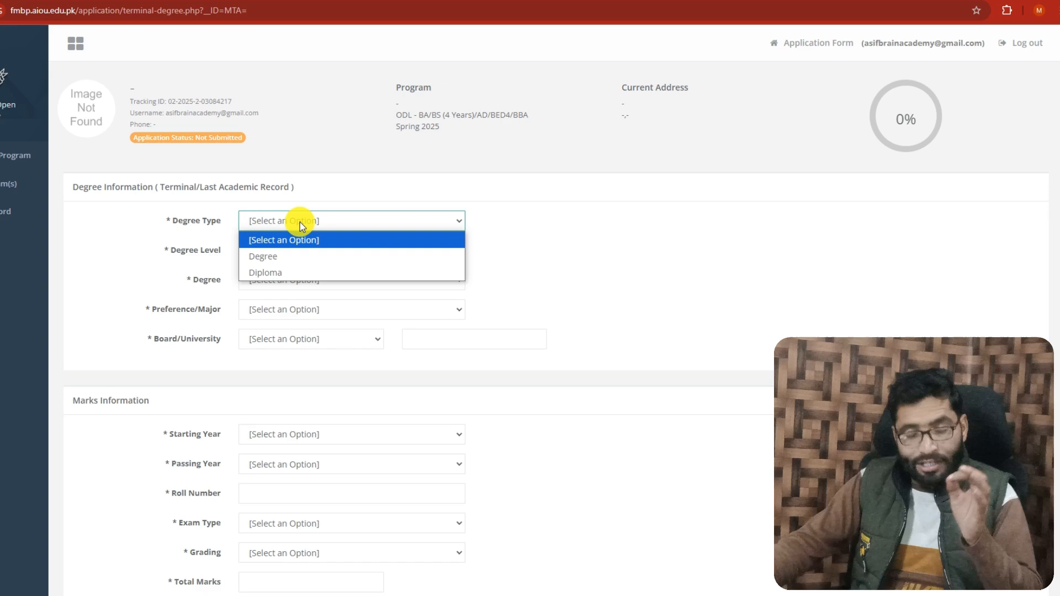
pyautogui.click(267, 265)
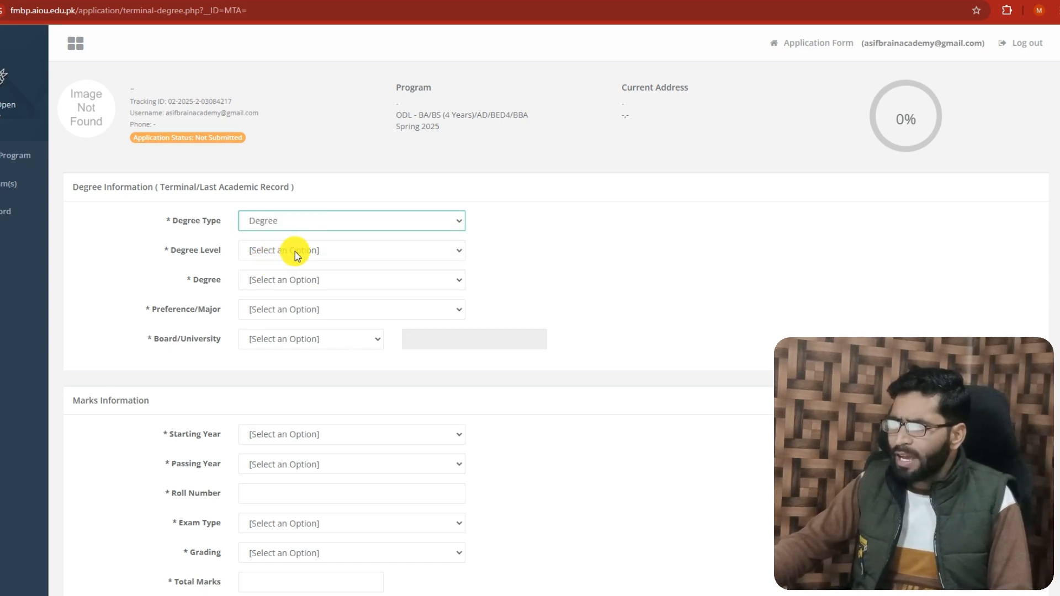
pyautogui.click(297, 254)
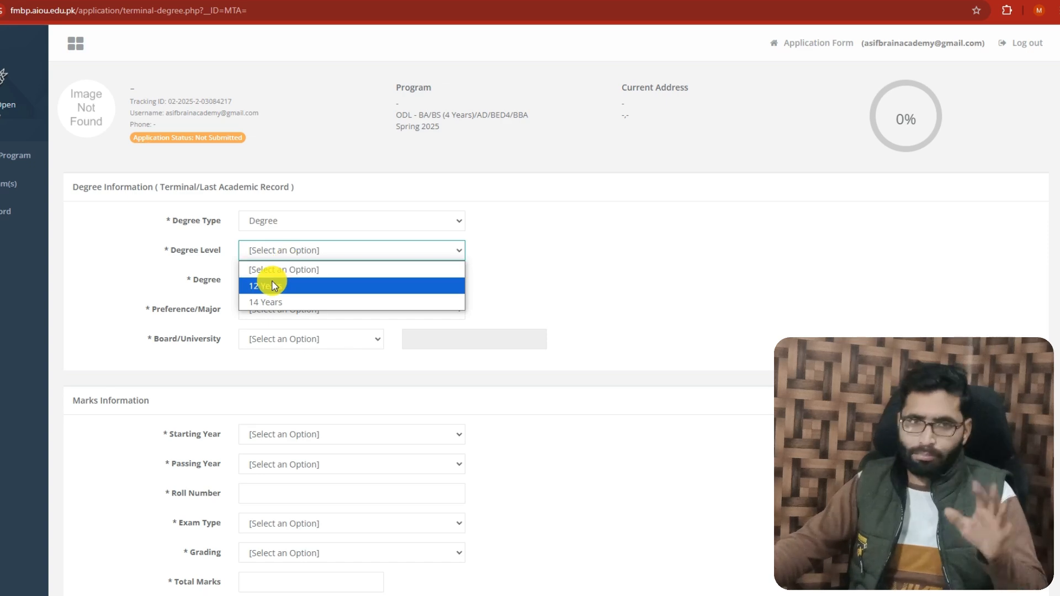
pyautogui.click(271, 286)
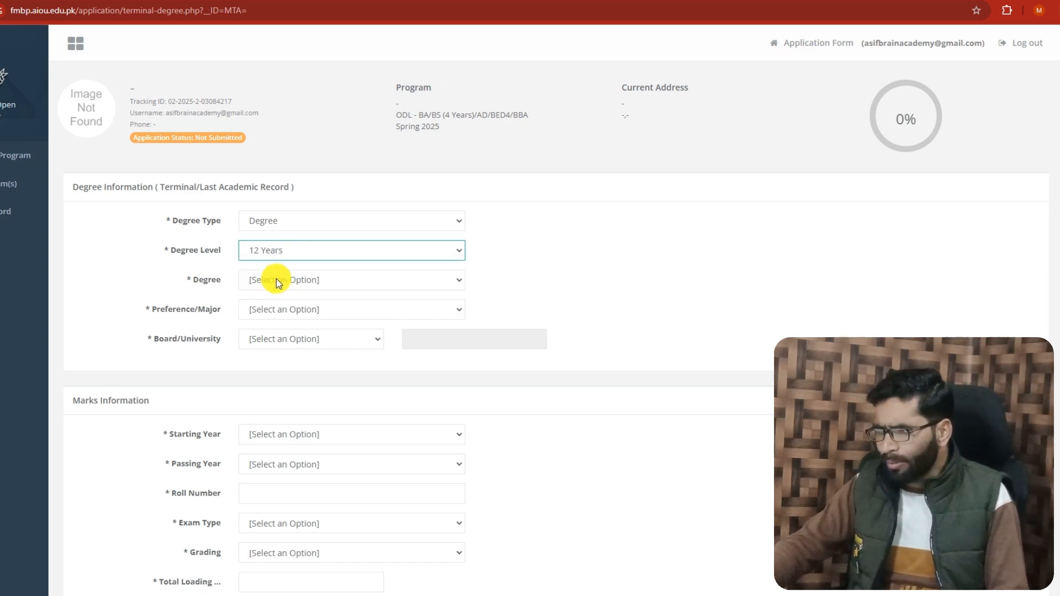
pyautogui.click(252, 287)
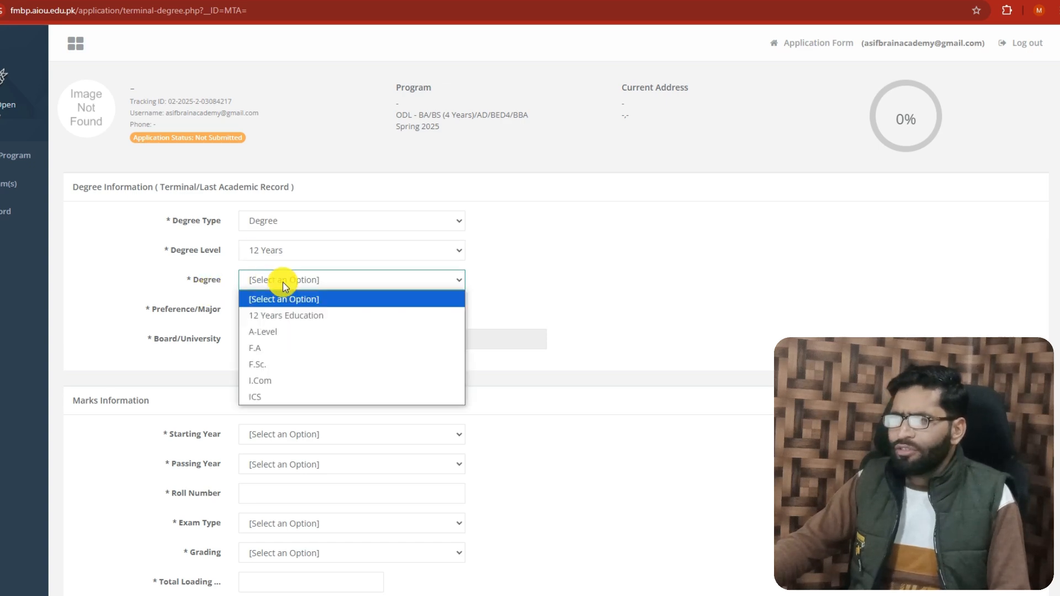
pyautogui.click(264, 349)
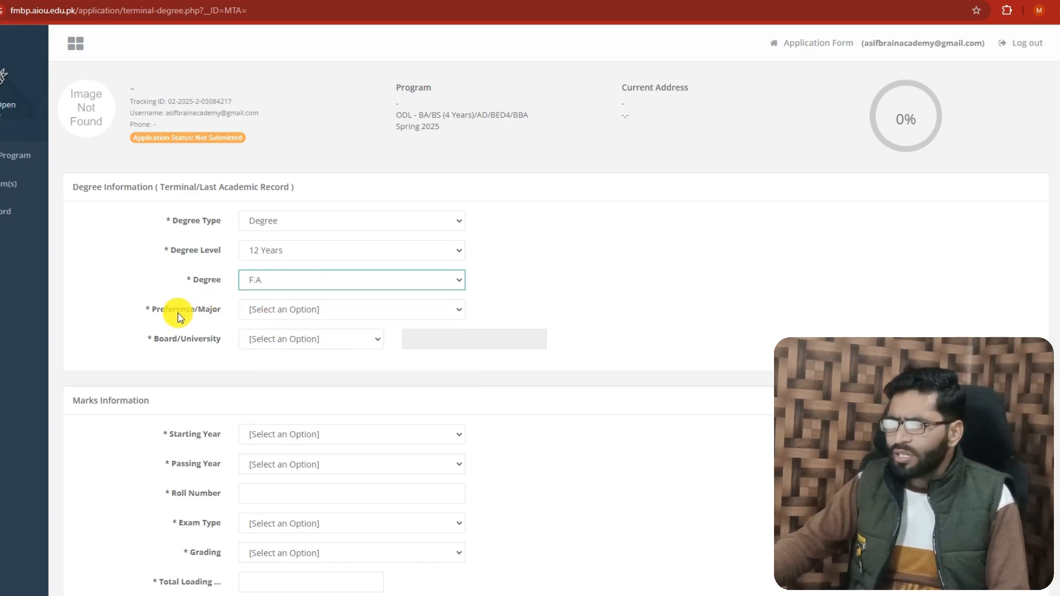
# Set the preference/major to F.A and the board/university to BISE Lahore
pyautogui.click(275, 310)
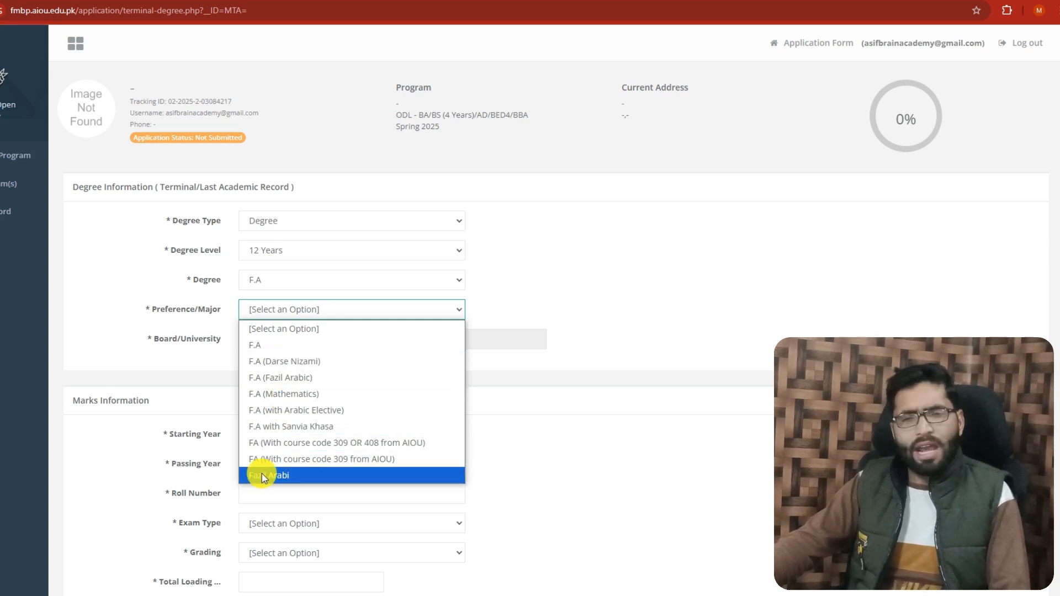
pyautogui.click(262, 345)
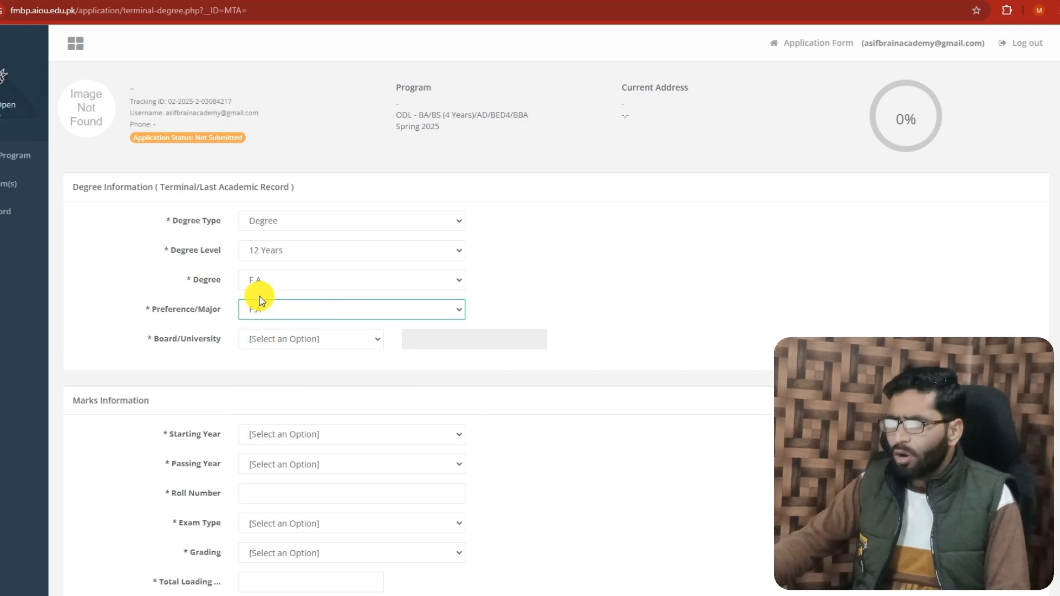
pyautogui.click(272, 338)
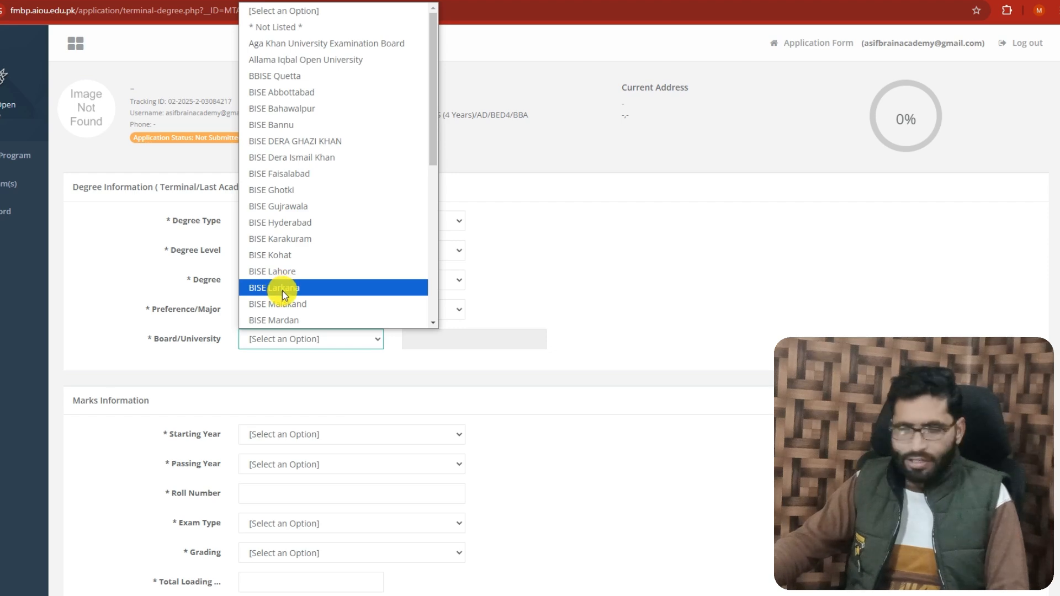
pyautogui.click(281, 272)
# In the marks information, set the starting year to 2012 and the passing year to 2014, and enter the exam roll number
pyautogui.scroll(-2, 275, 329)
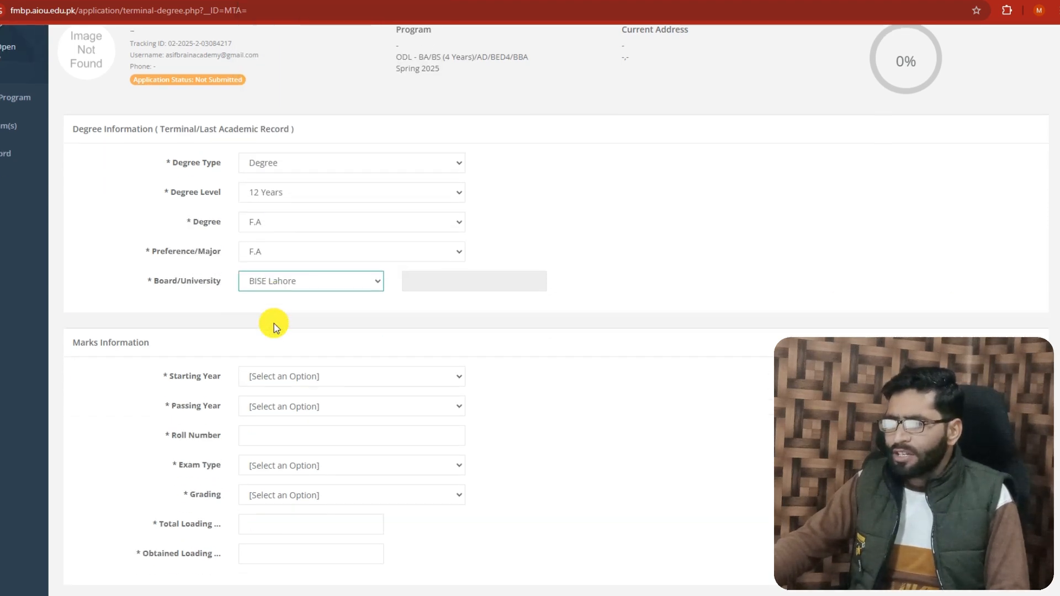
pyautogui.click(276, 327)
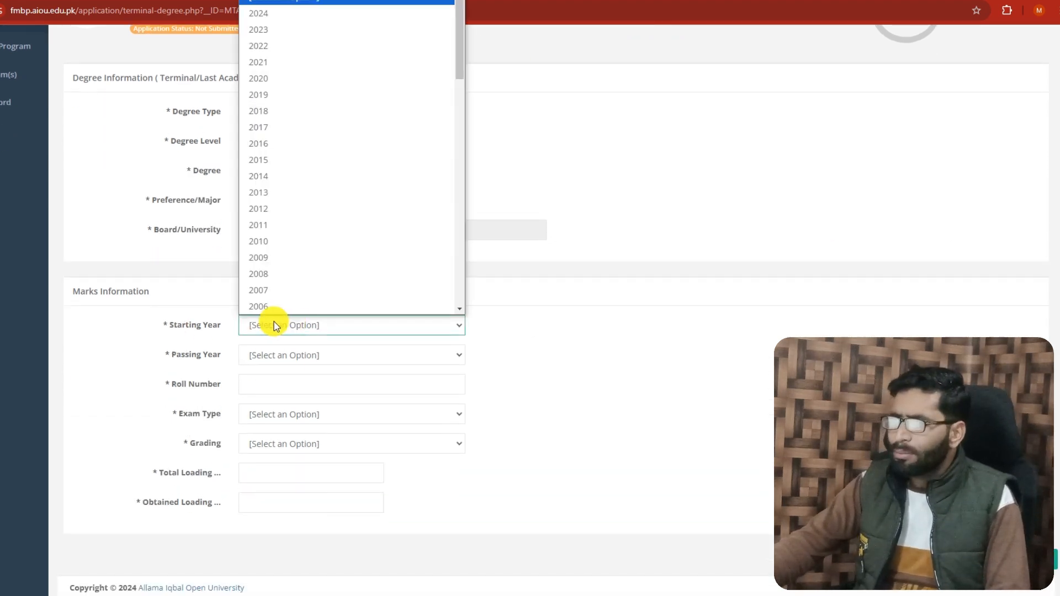
pyautogui.click(276, 210)
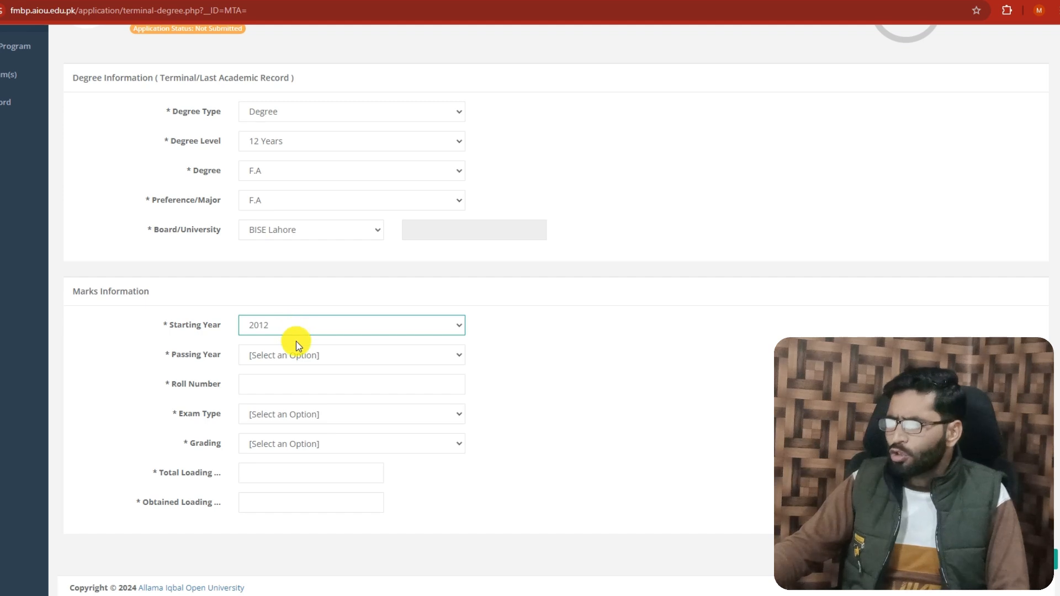
pyautogui.click(297, 357)
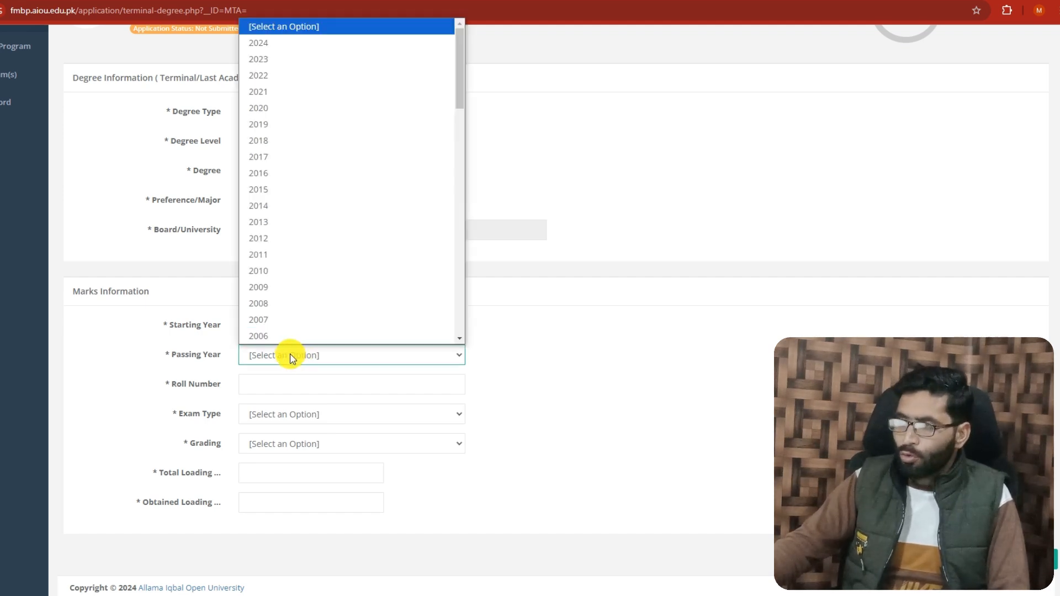
pyautogui.click(275, 206)
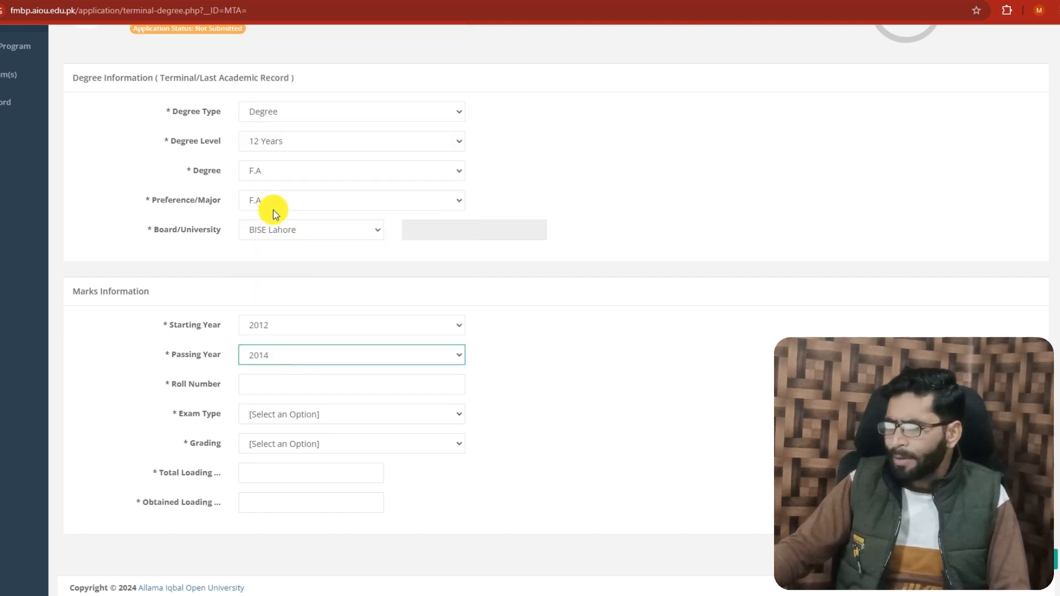
pyautogui.click(275, 386)
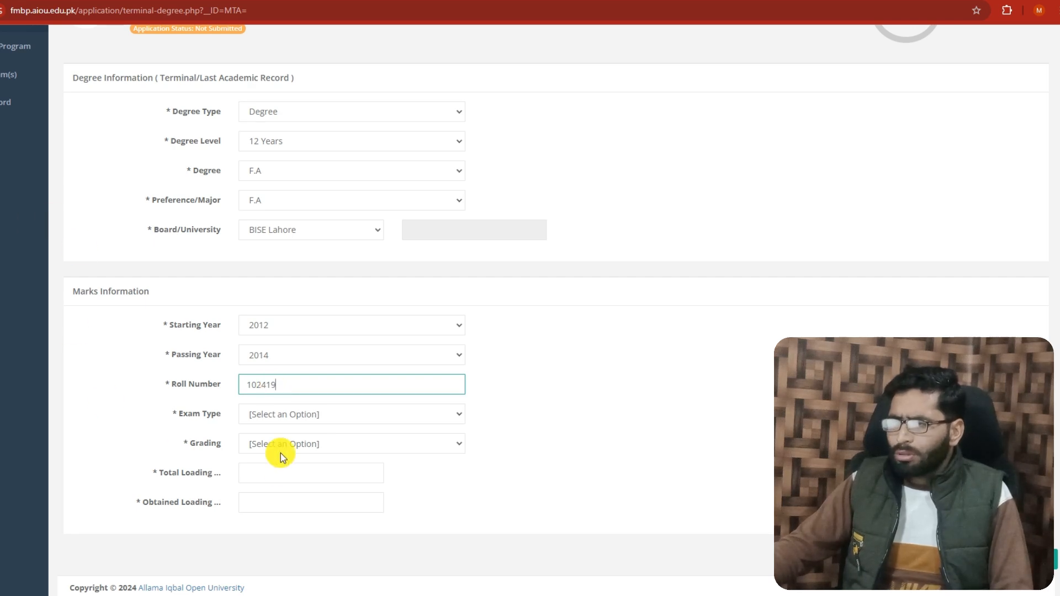
# Set the exam type to Annual and the grading to Marks
pyautogui.click(295, 420)
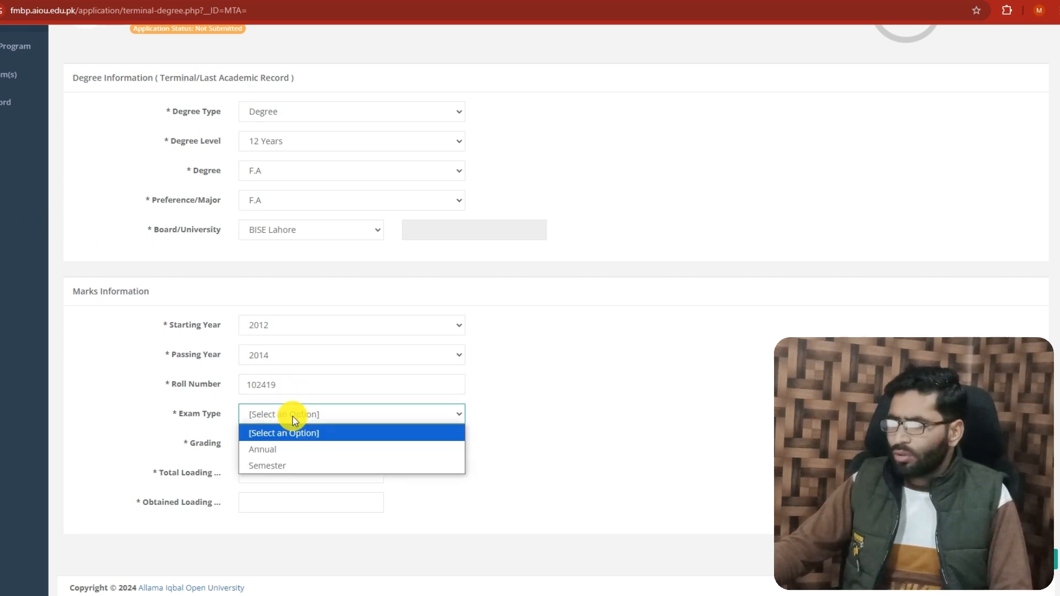
pyautogui.click(269, 451)
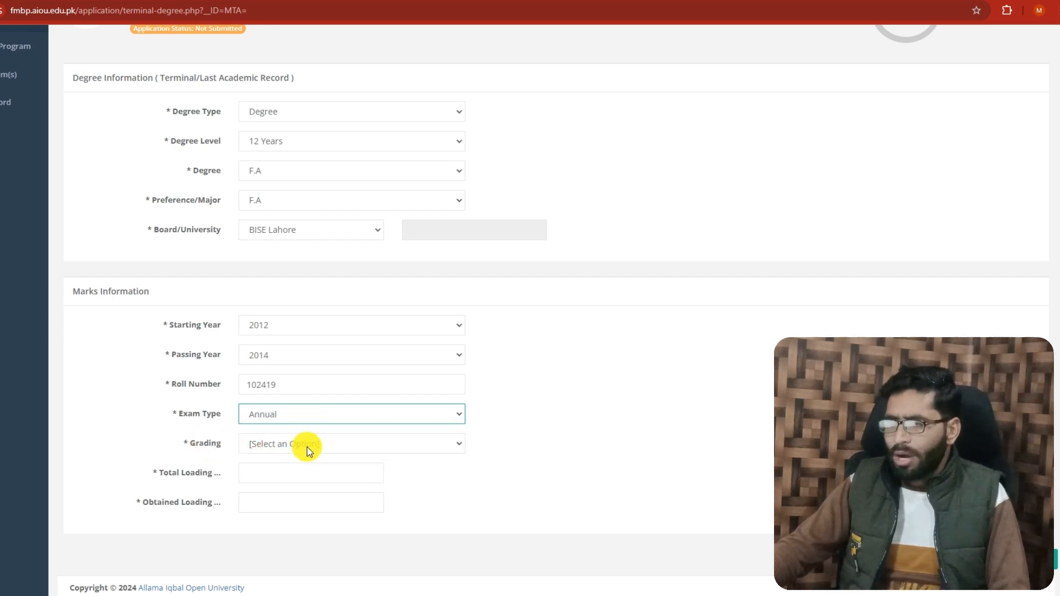
pyautogui.click(307, 447)
pyautogui.click(263, 478)
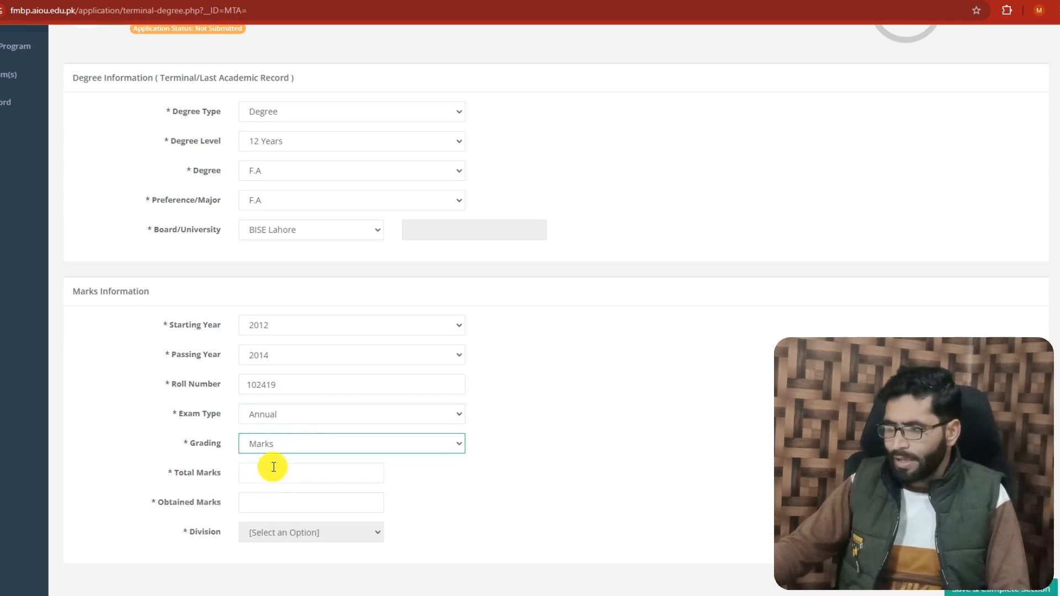
# Enter 1100 total marks and 800 obtained marks, and save the degree section as complete
pyautogui.click(269, 472)
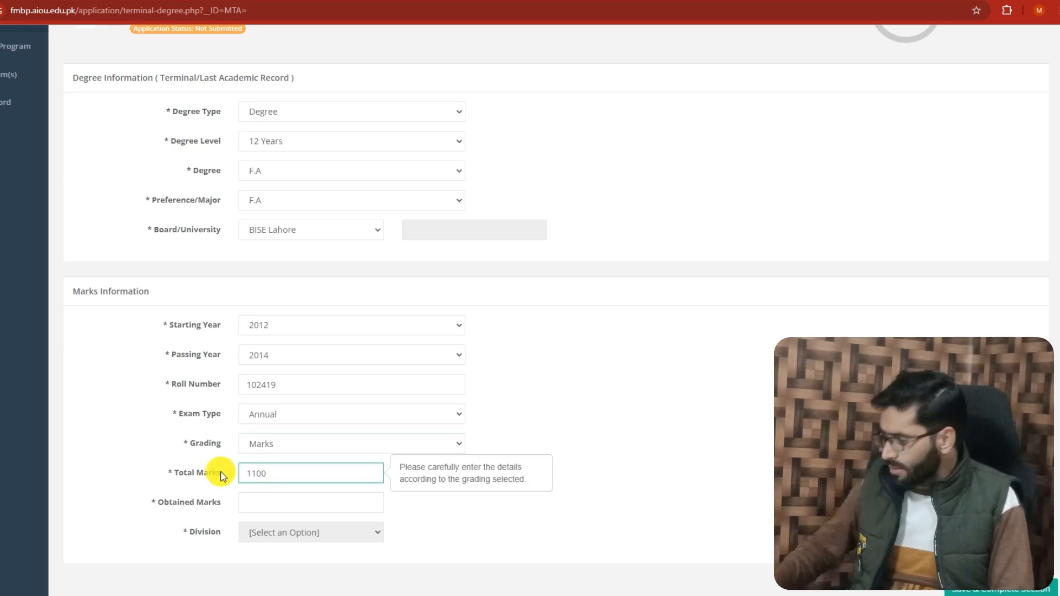
pyautogui.click(273, 505)
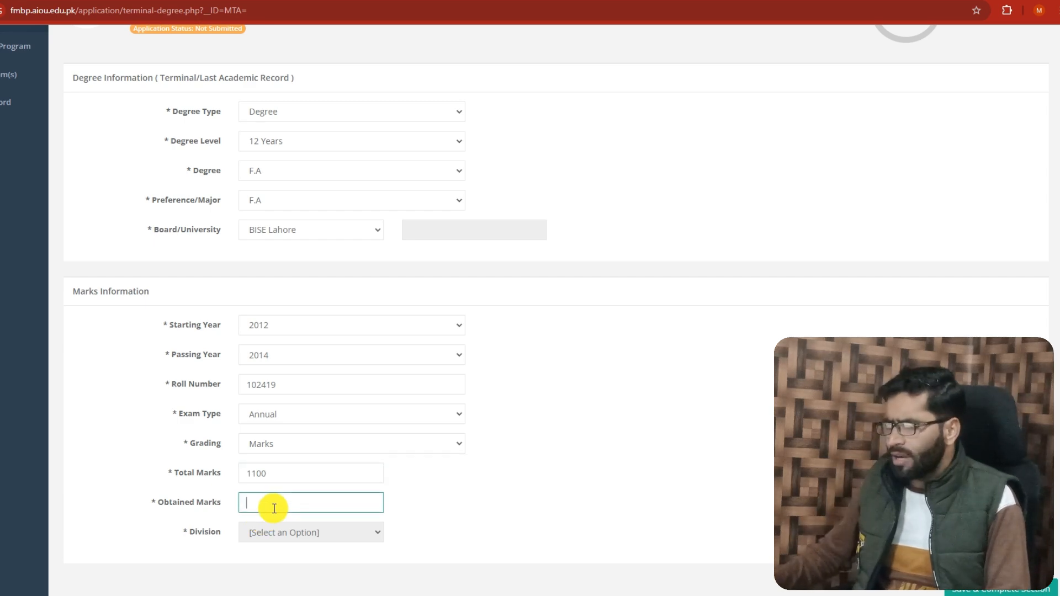
pyautogui.write('800')
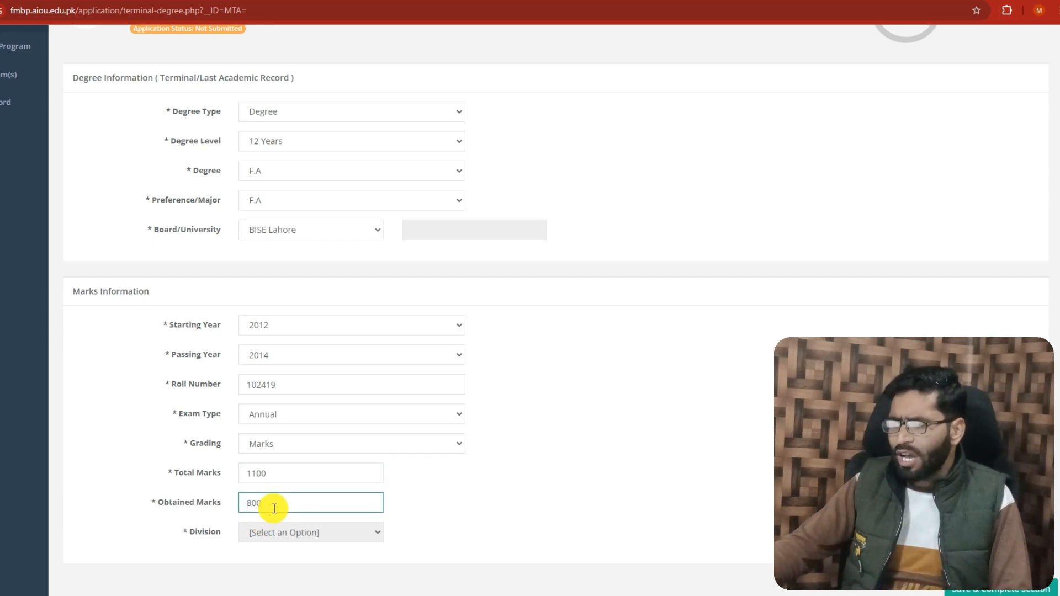
pyautogui.click(286, 532)
pyautogui.scroll(-1, 265, 447)
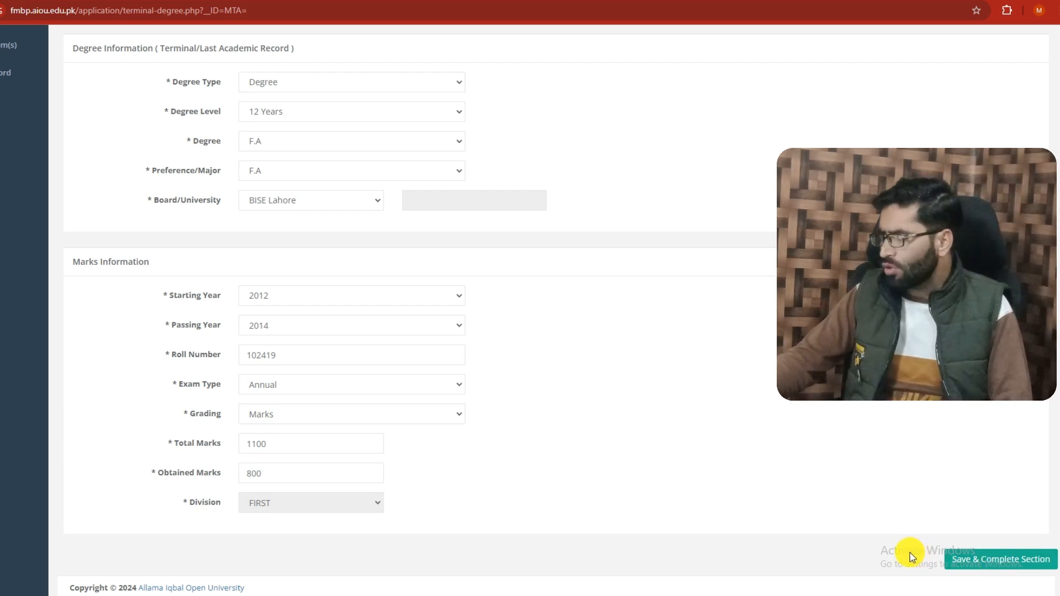
pyautogui.click(971, 560)
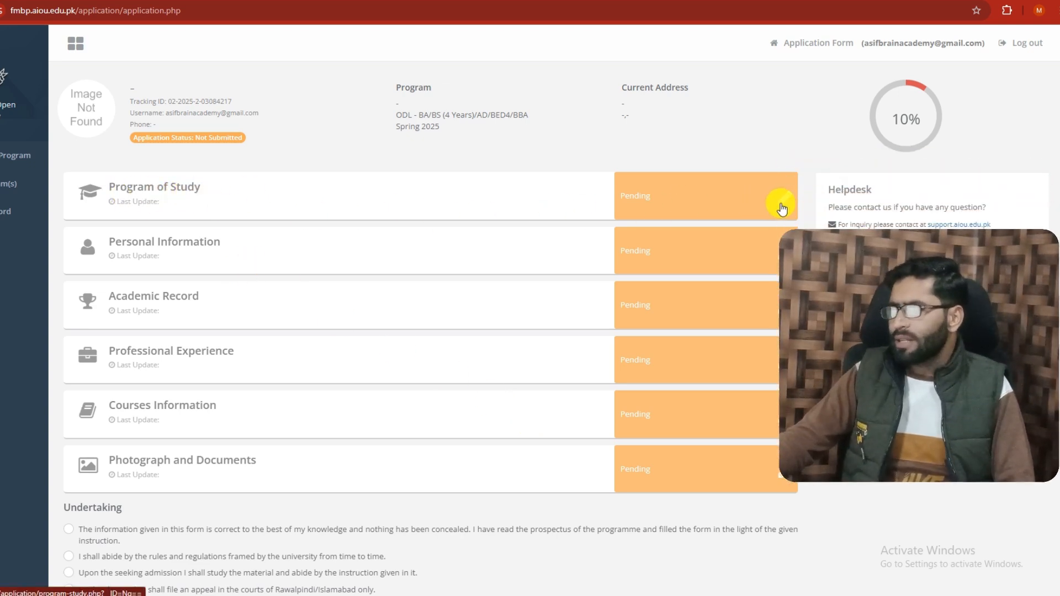
# Open the Program of Study section and add the LOCAL program B.A GEN.(A.D. IN ARTS) to the program list
pyautogui.click(790, 208)
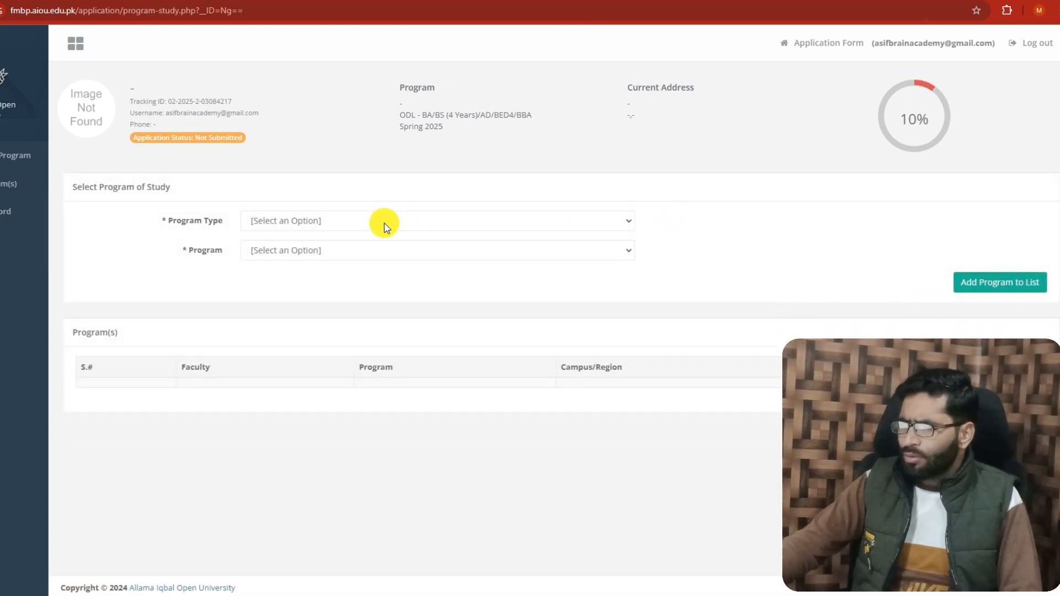
pyautogui.click(327, 224)
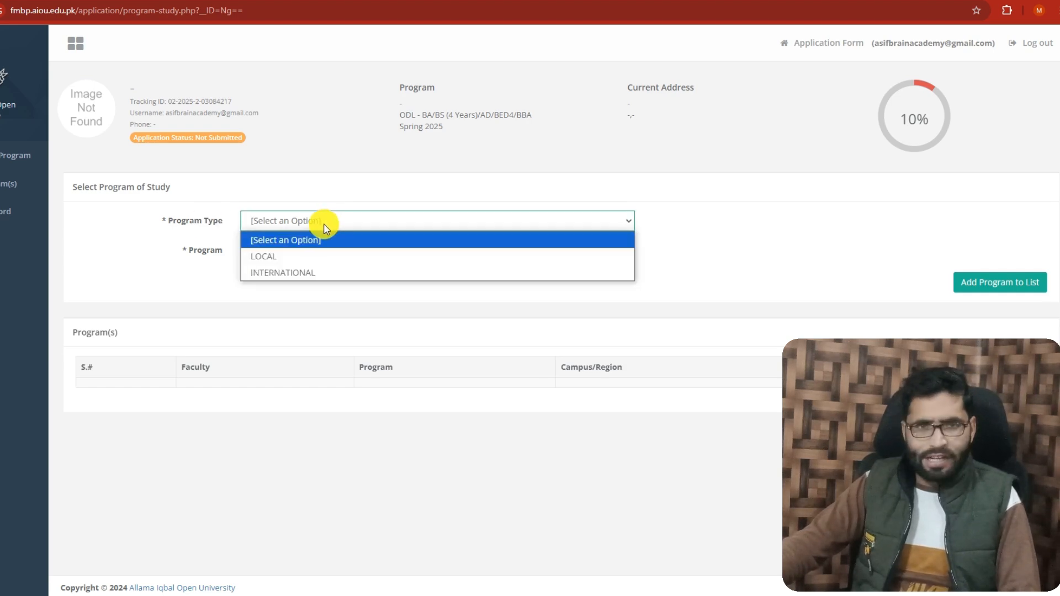
pyautogui.click(261, 256)
pyautogui.click(308, 253)
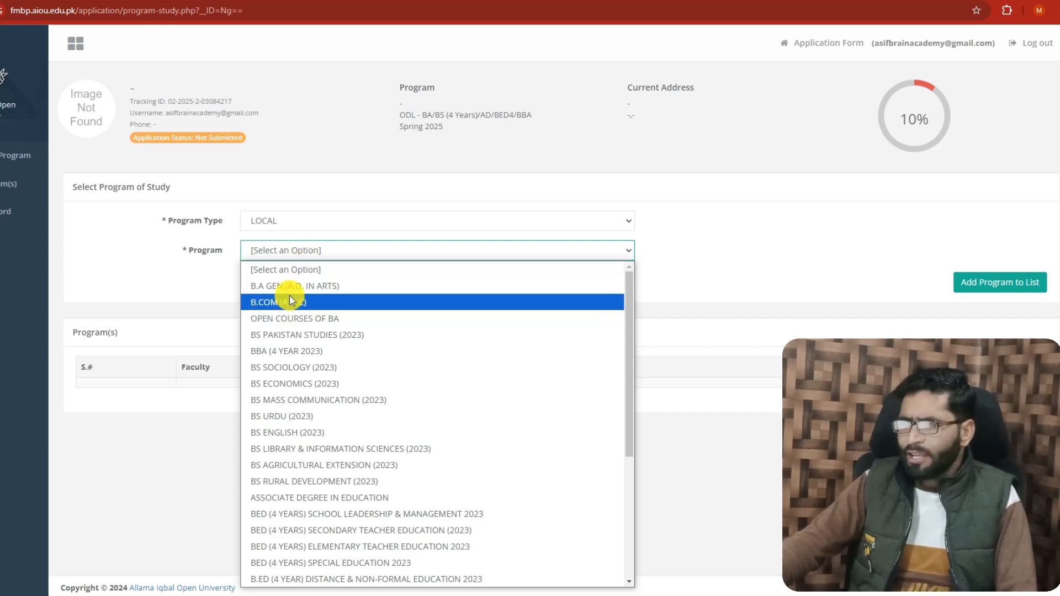
pyautogui.click(301, 287)
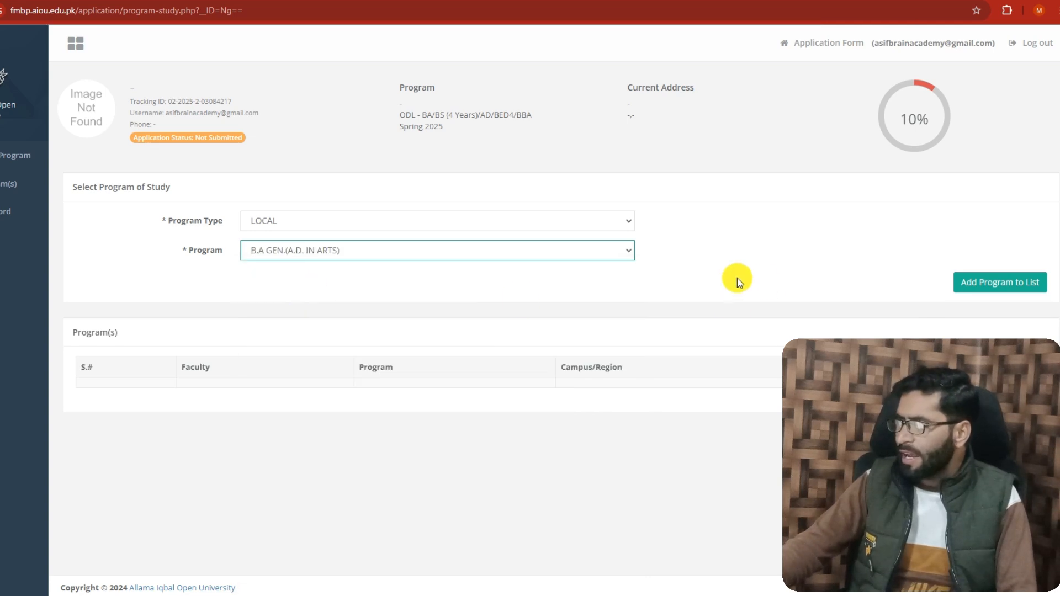
pyautogui.click(988, 285)
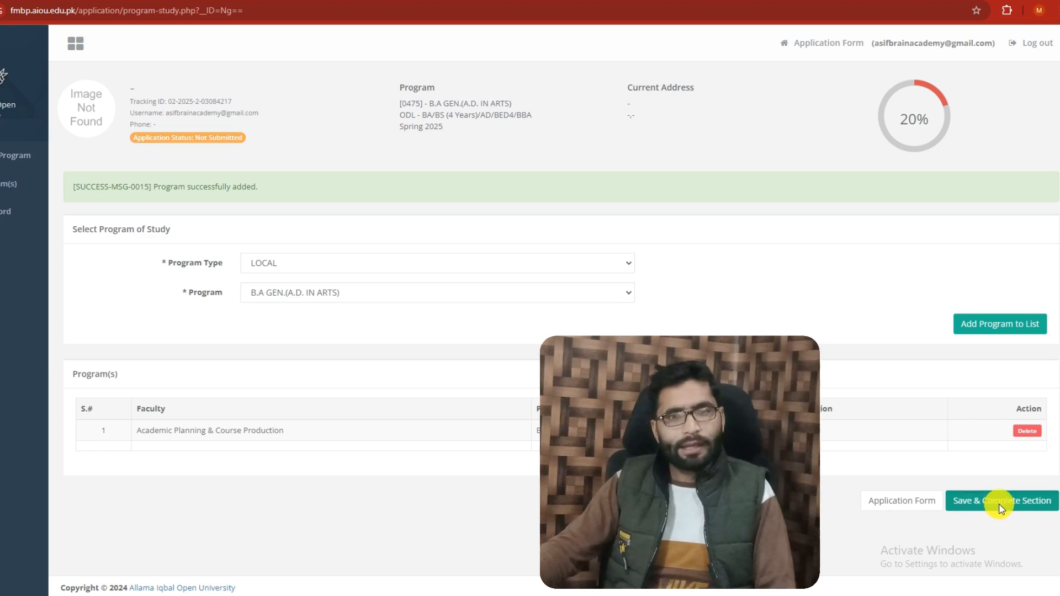
# Save the Program of Study section as complete and open the Personal Information section for editing
pyautogui.click(1001, 509)
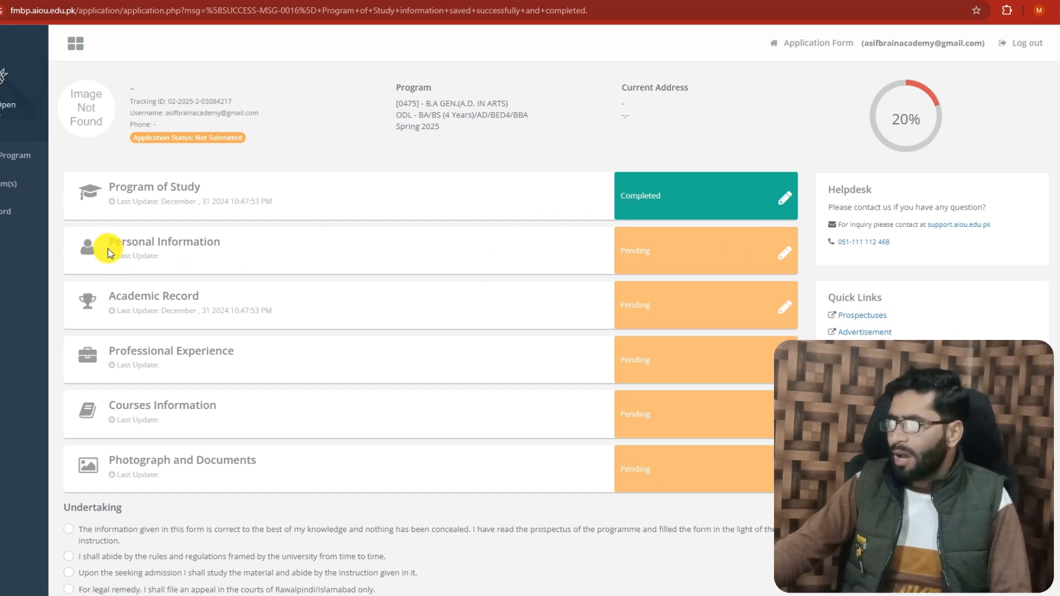
pyautogui.click(784, 260)
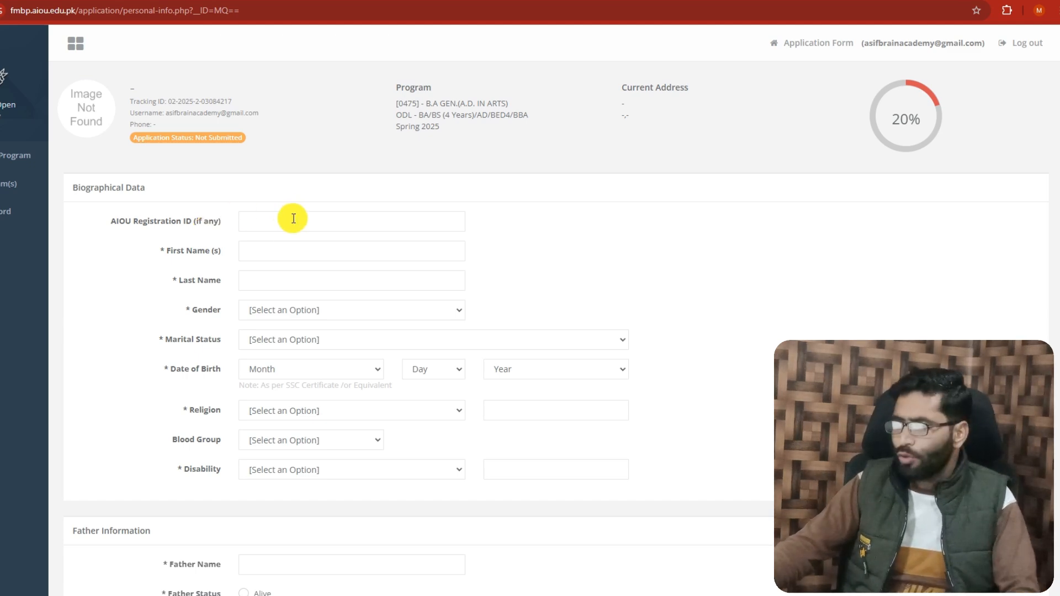
# Enter the applicant's first name and last name in the biographical data
pyautogui.click(272, 244)
pyautogui.click(289, 281)
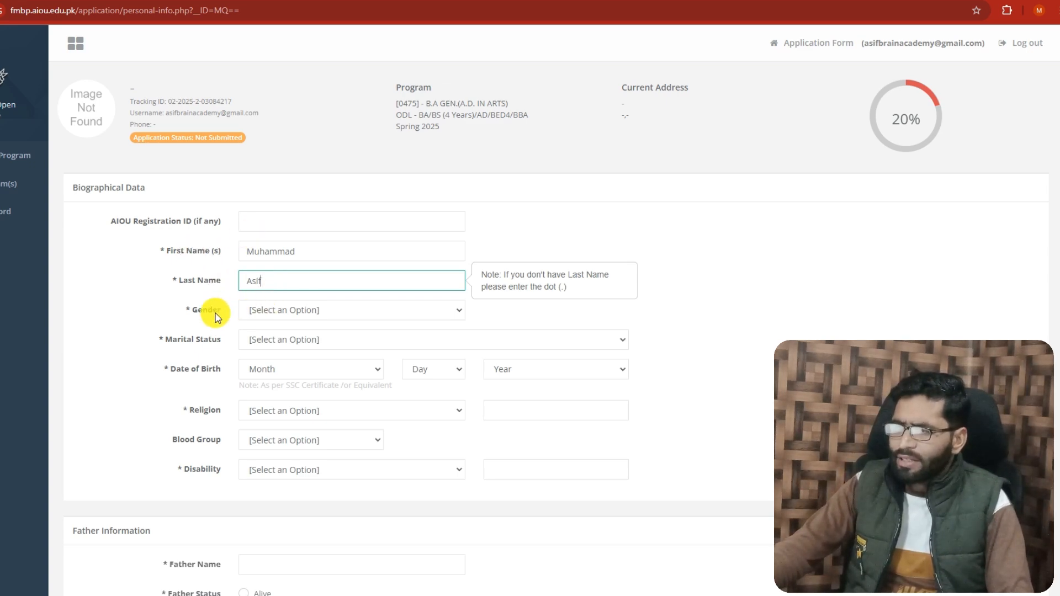
# Set the applicant's gender to Male and the marital status to Married
pyautogui.click(283, 310)
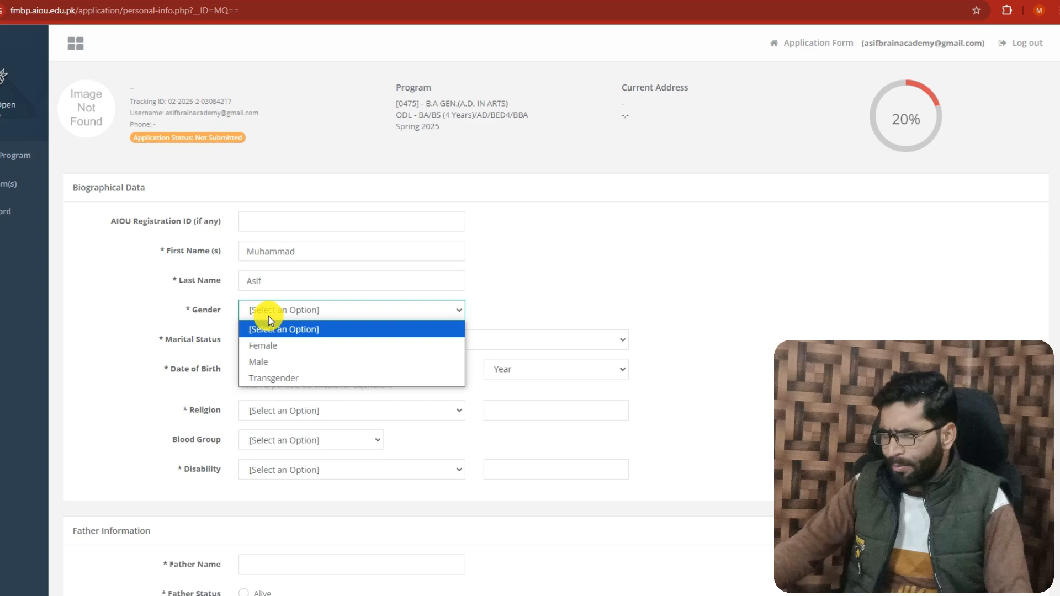
pyautogui.click(255, 358)
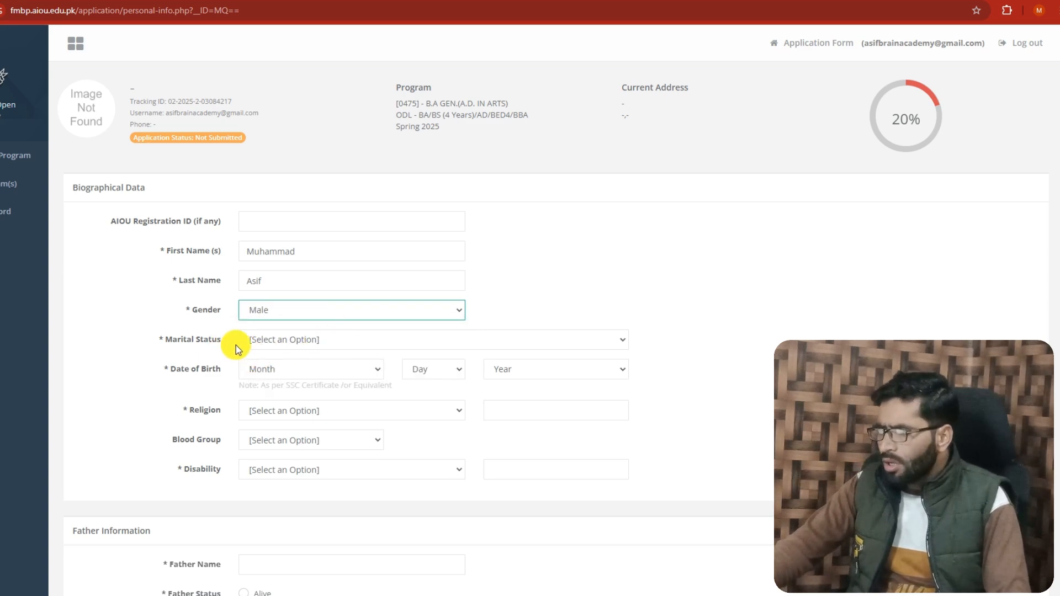
pyautogui.click(302, 343)
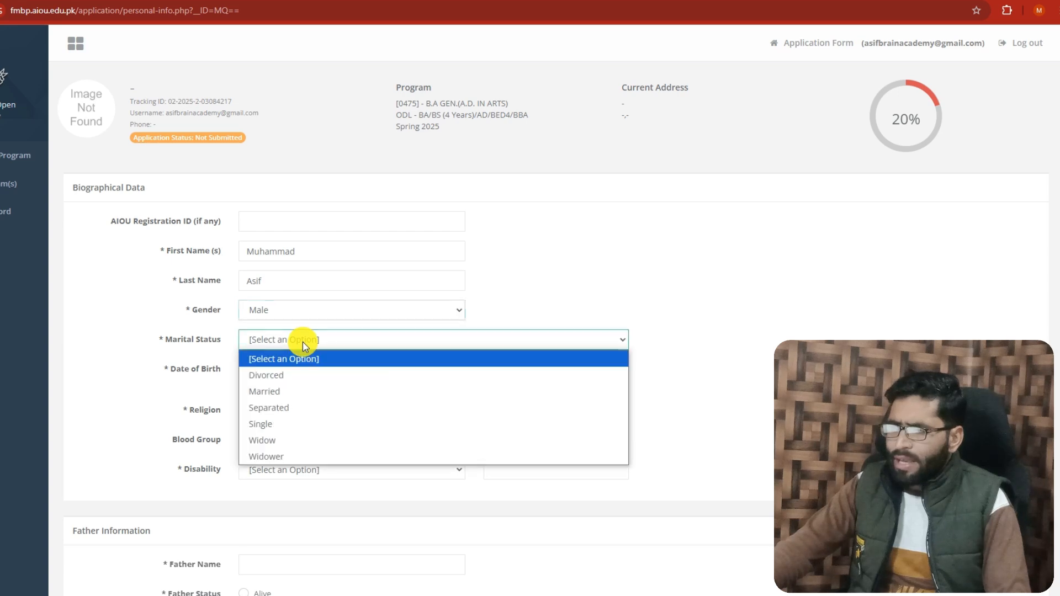
pyautogui.click(273, 393)
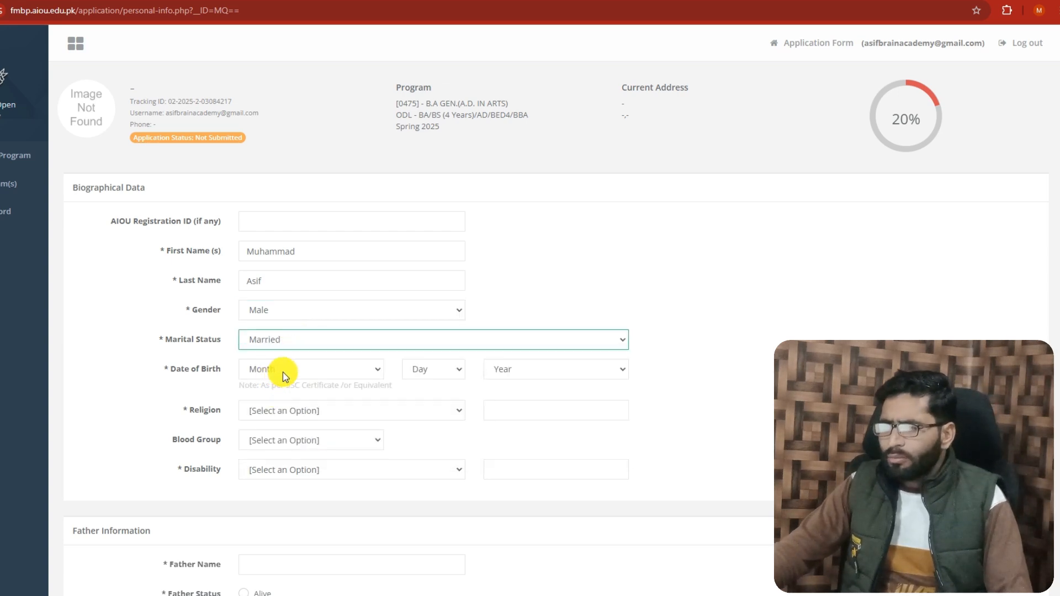
# Select the month, day and year of the applicant's date of birth
pyautogui.click(292, 375)
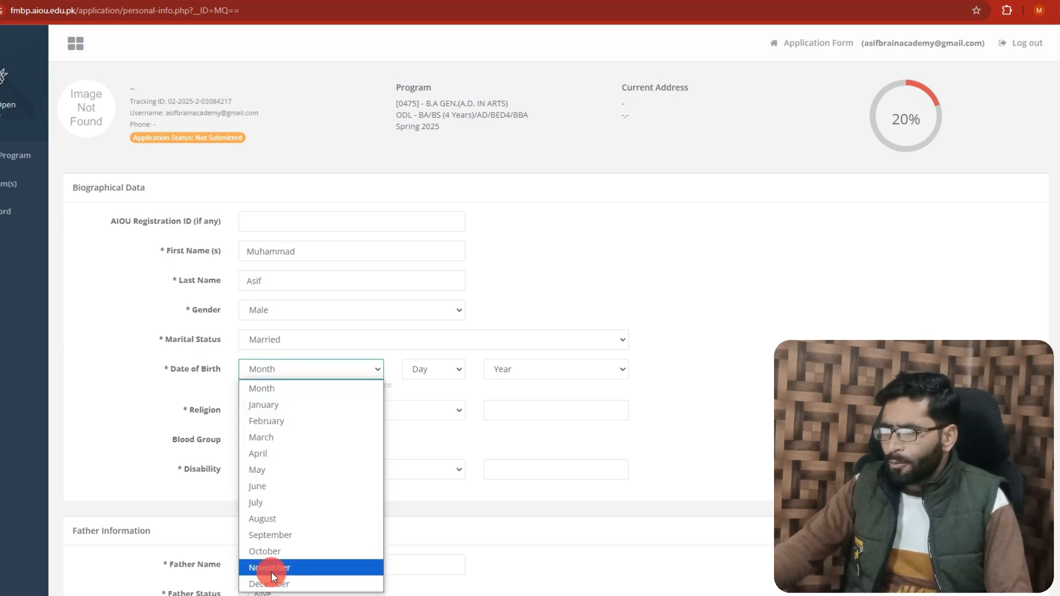
pyautogui.click(271, 572)
pyautogui.click(411, 367)
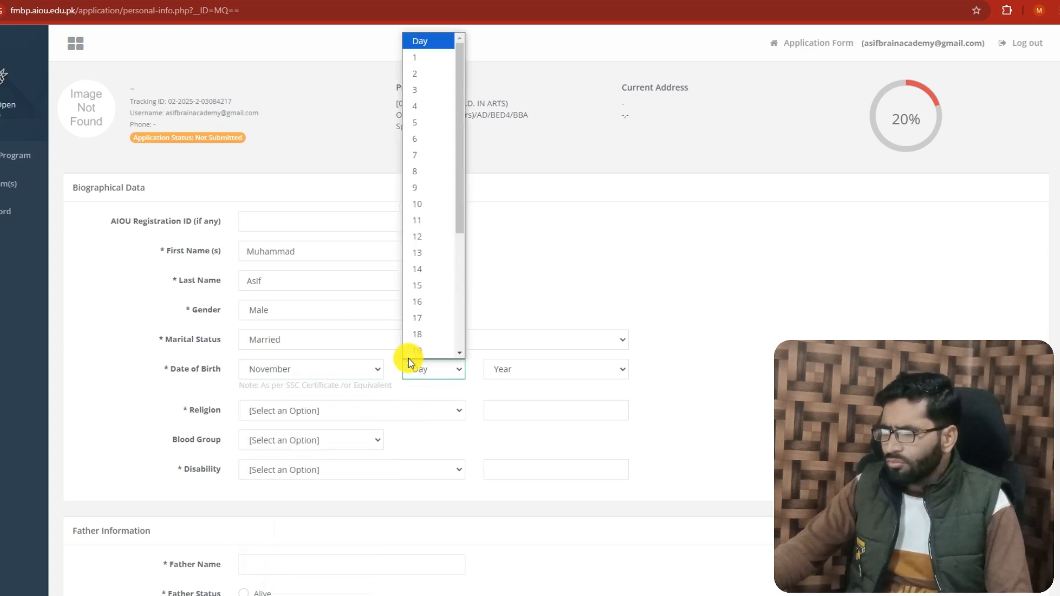
pyautogui.click(422, 332)
pyautogui.click(502, 371)
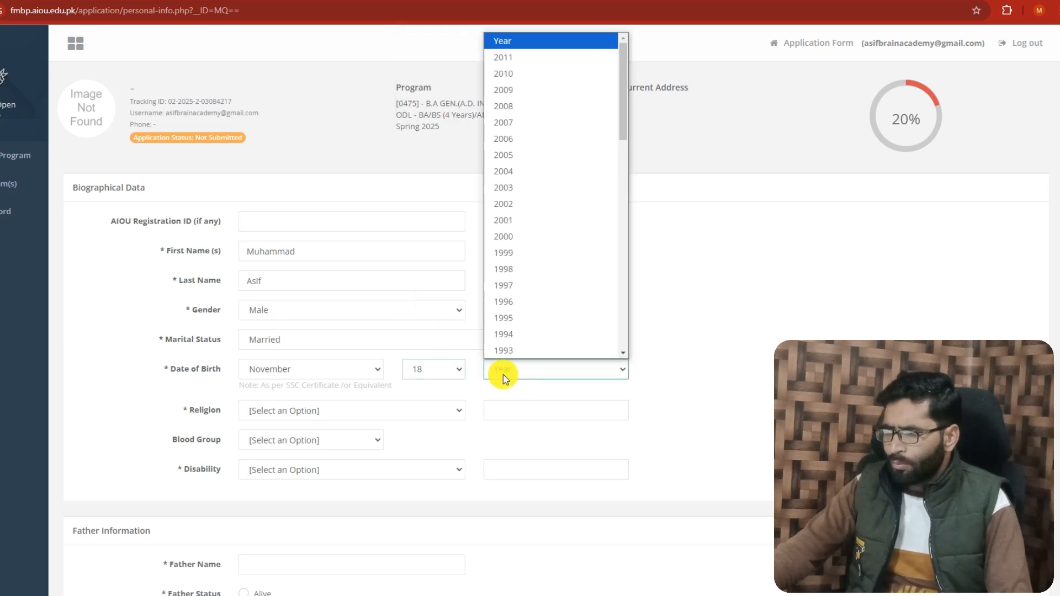
pyautogui.click(504, 301)
# In the biographical data, set the religion to Muslim, the blood group to O+ and the disability to None
pyautogui.scroll(-2, 331, 395)
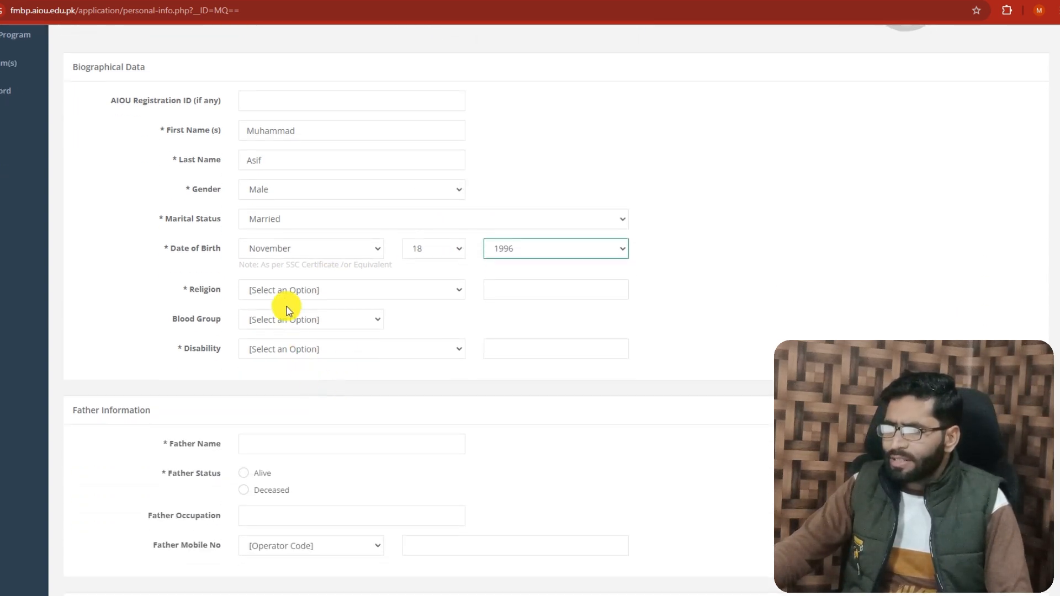
pyautogui.click(284, 291)
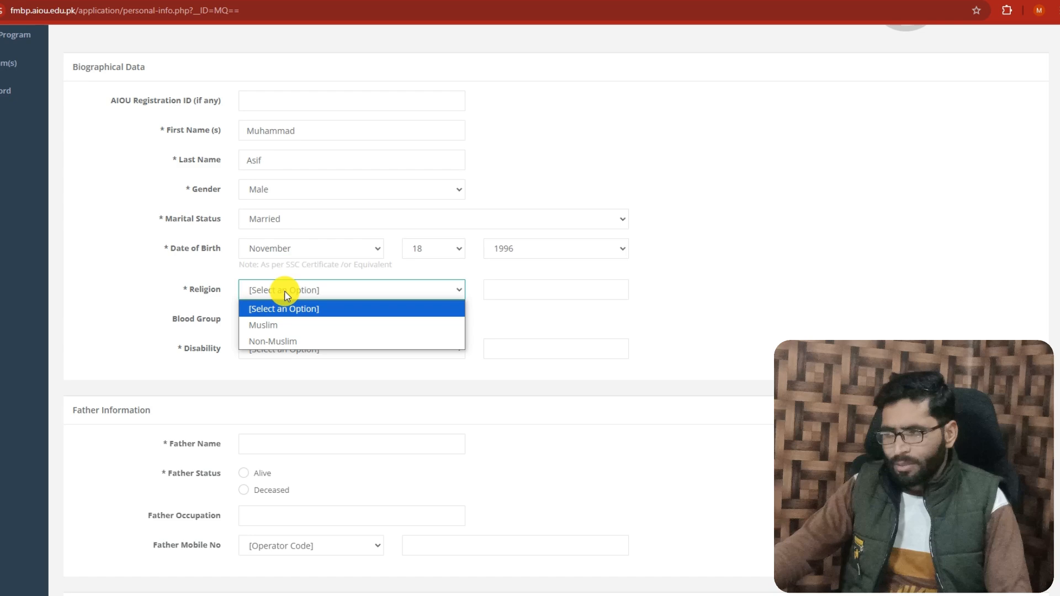
pyautogui.click(267, 327)
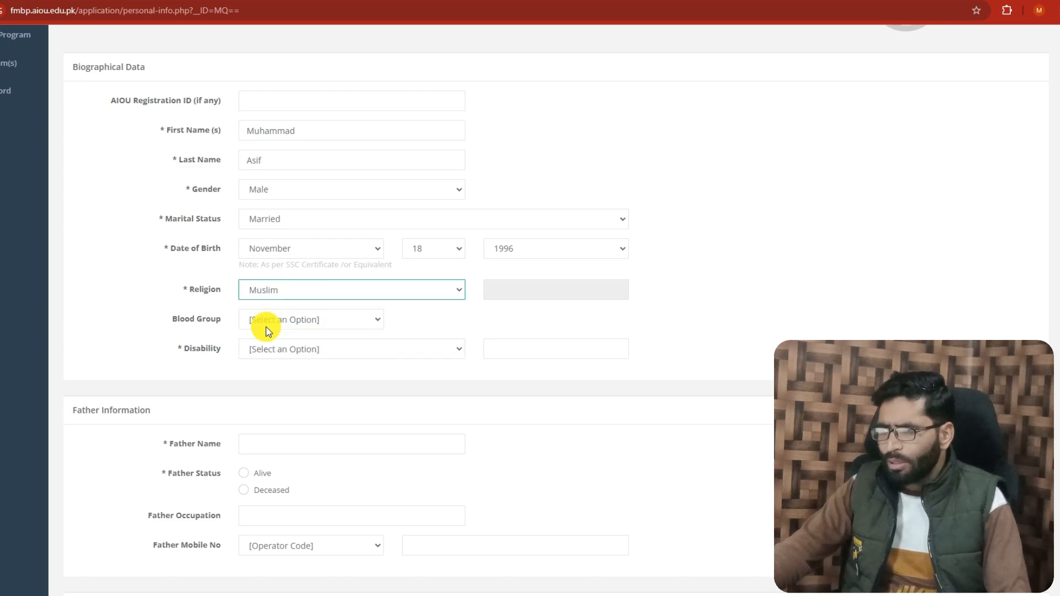
pyautogui.click(293, 320)
pyautogui.click(251, 454)
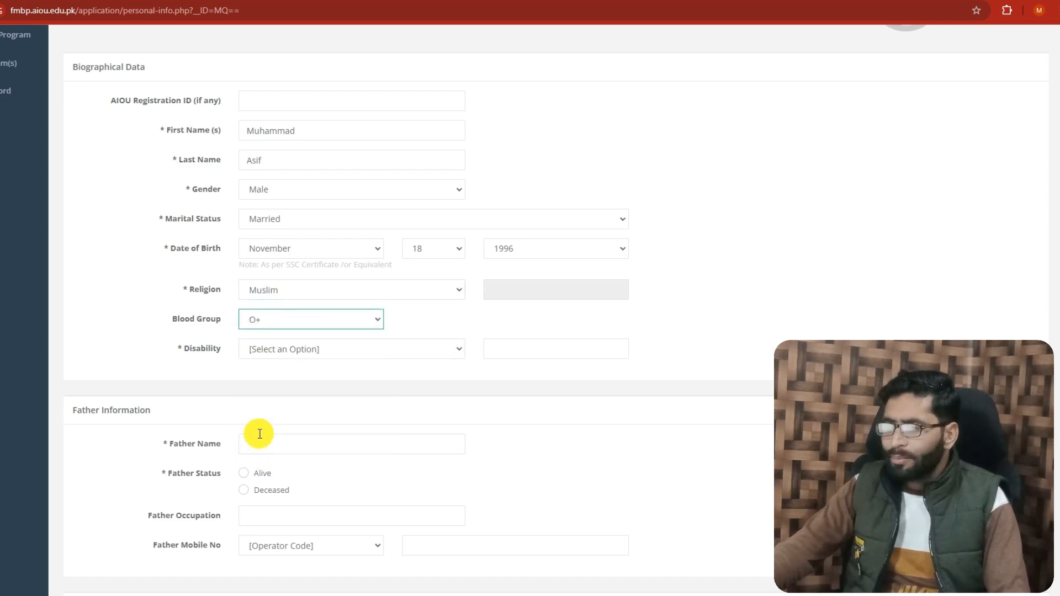
pyautogui.click(296, 350)
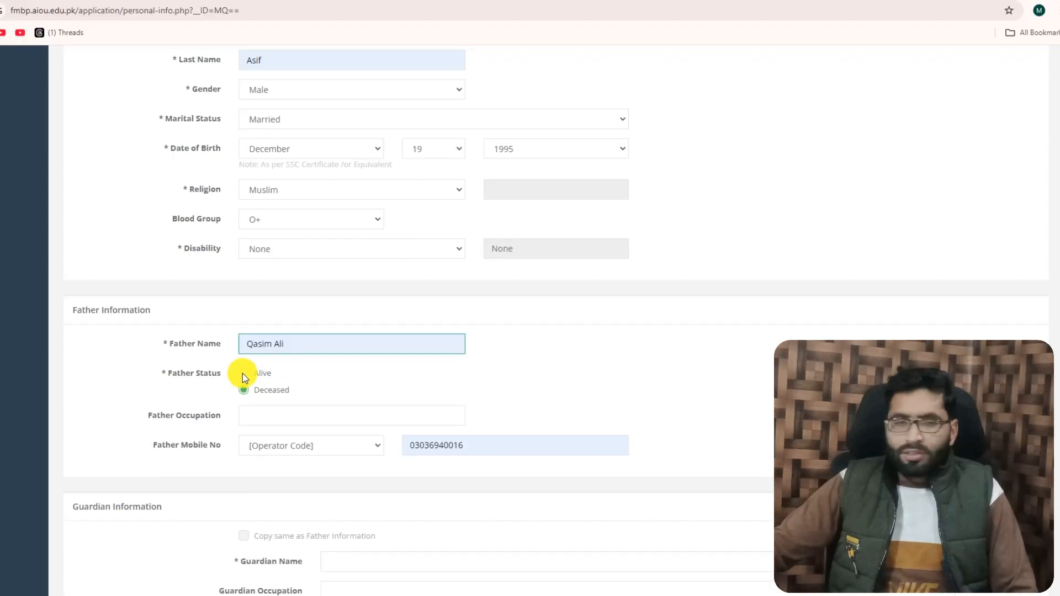
# In the father information, set the father's status to Alive and the occupation to Job
pyautogui.click(243, 373)
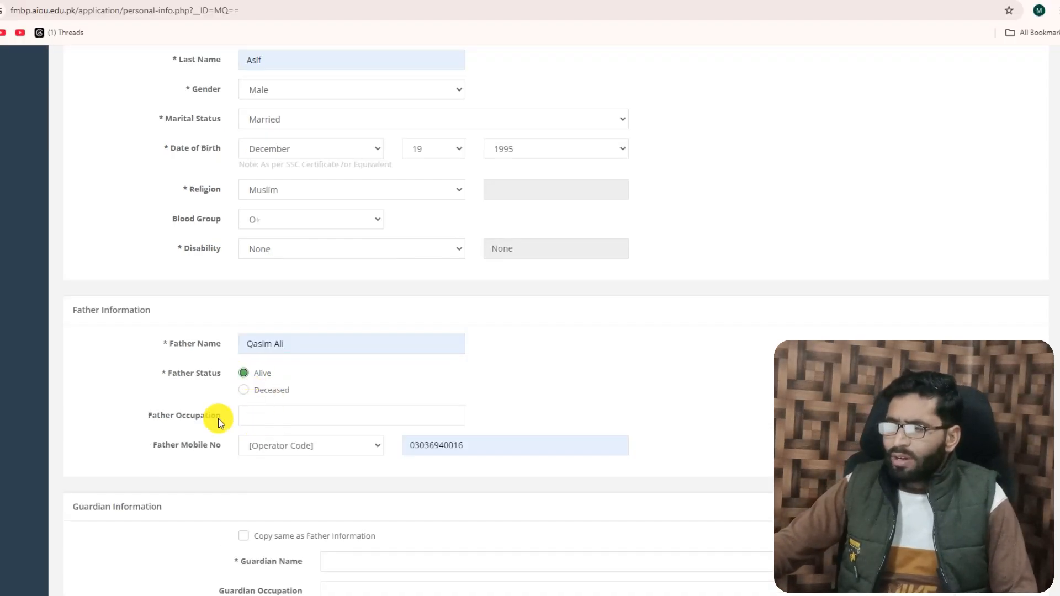
pyautogui.click(263, 416)
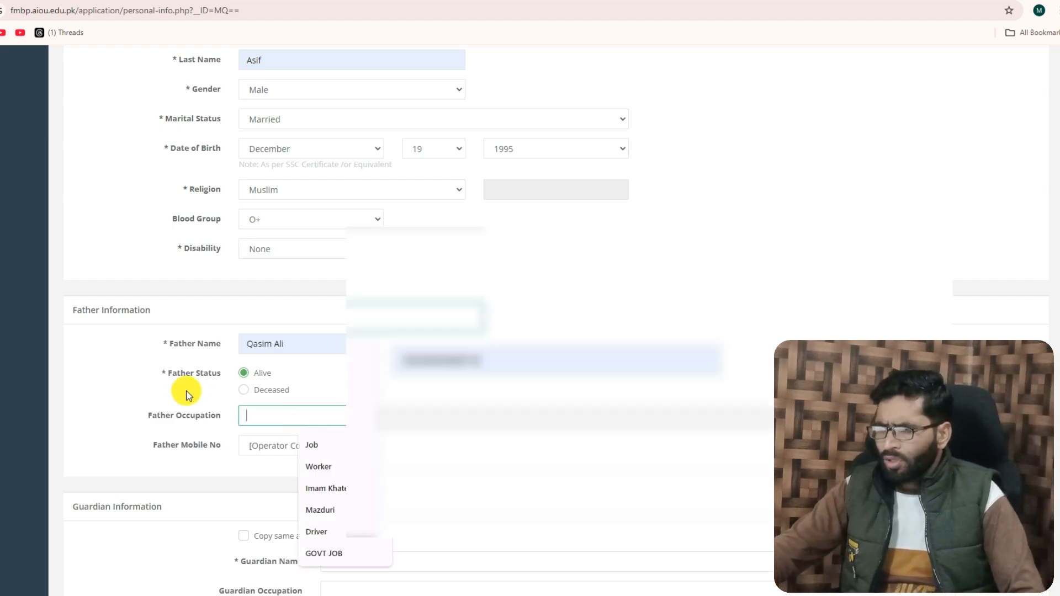
pyautogui.click(310, 445)
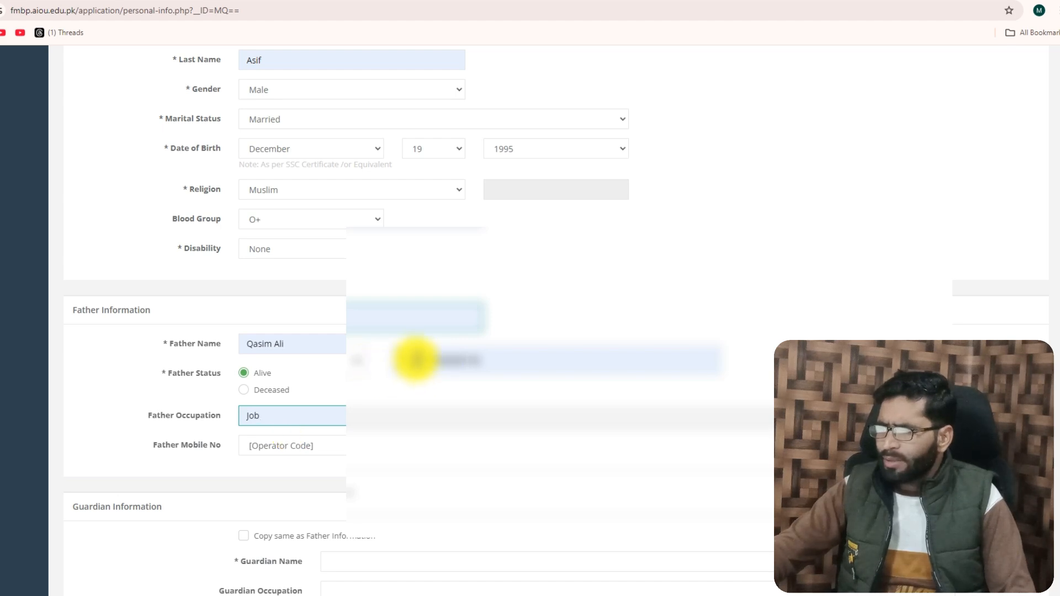
# Select the operator code of the father's mobile number and reduce the number field to the remaining digits
pyautogui.click(330, 450)
pyautogui.click(254, 201)
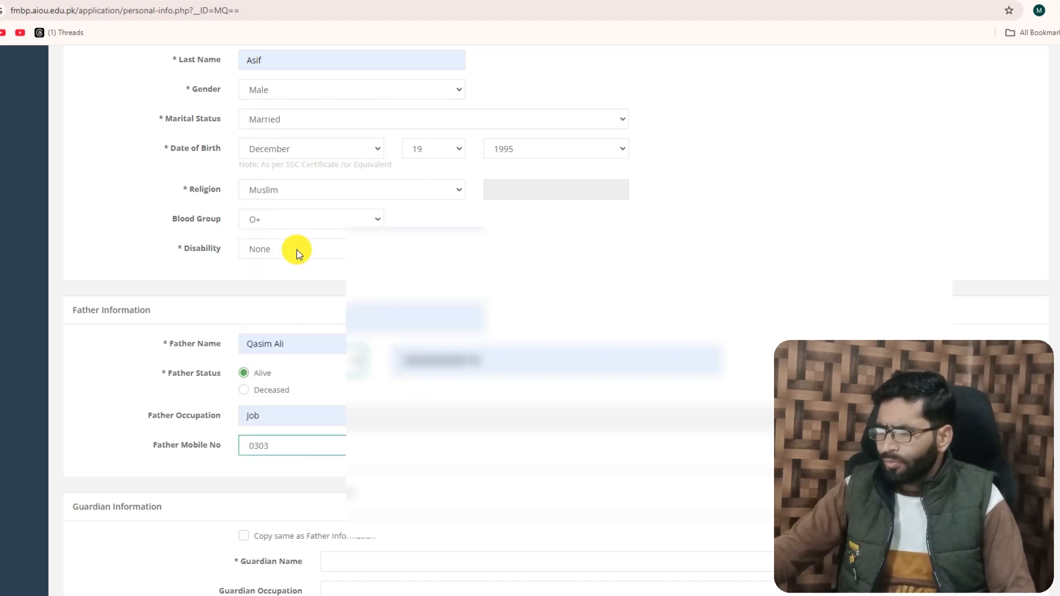
pyautogui.click(425, 360)
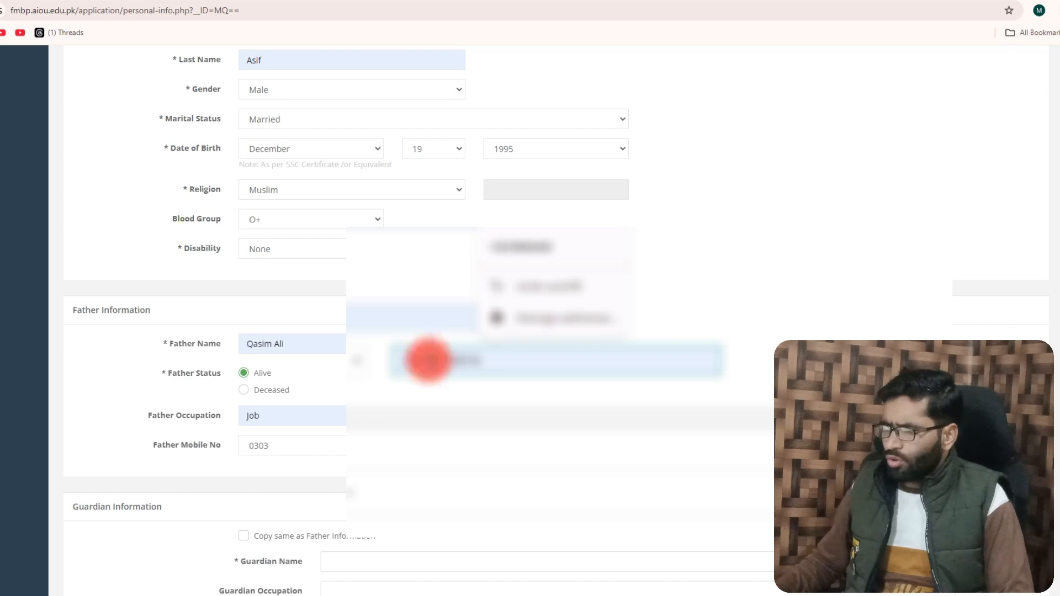
pyautogui.press('BackSpace')
pyautogui.press('BackSpace')
pyautogui.press('BackSpace')
pyautogui.press('BackSpace')
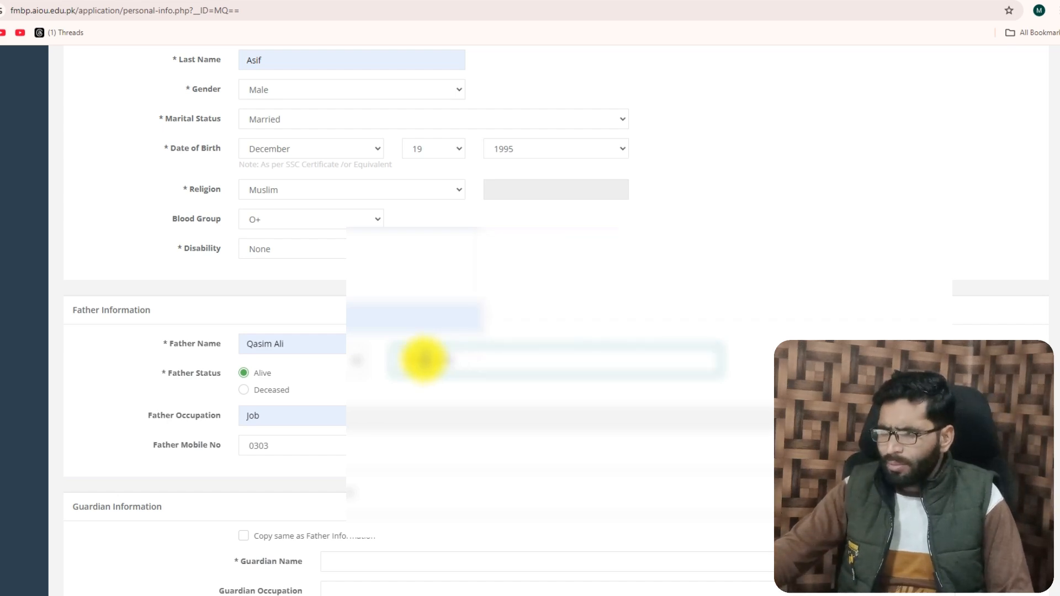
# Copy the father information to the guardian information, and enter the applicant's CNIC / B-Form number
pyautogui.scroll(-3, 248, 456)
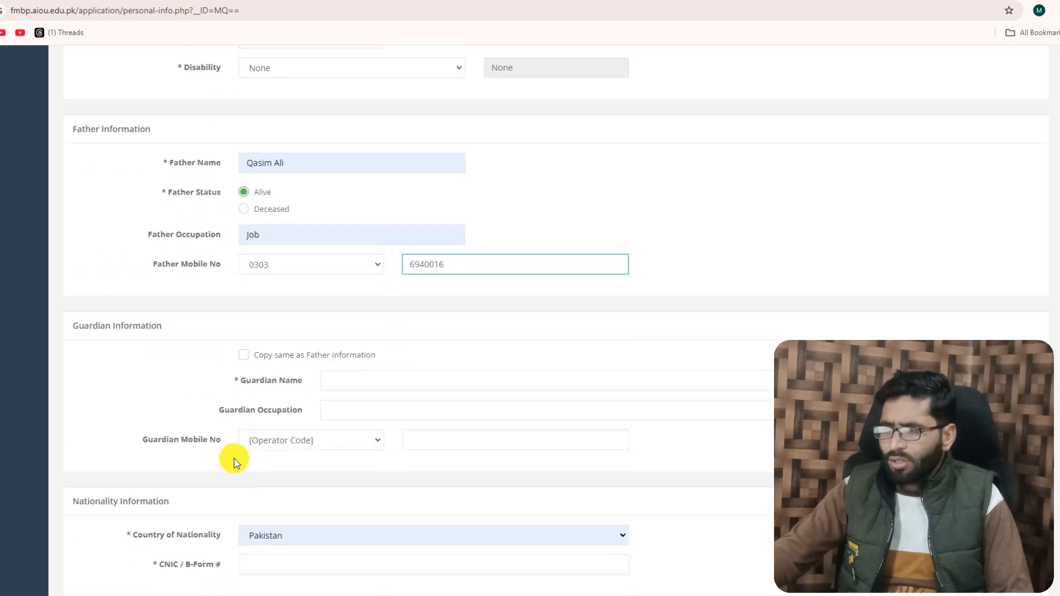
pyautogui.click(246, 355)
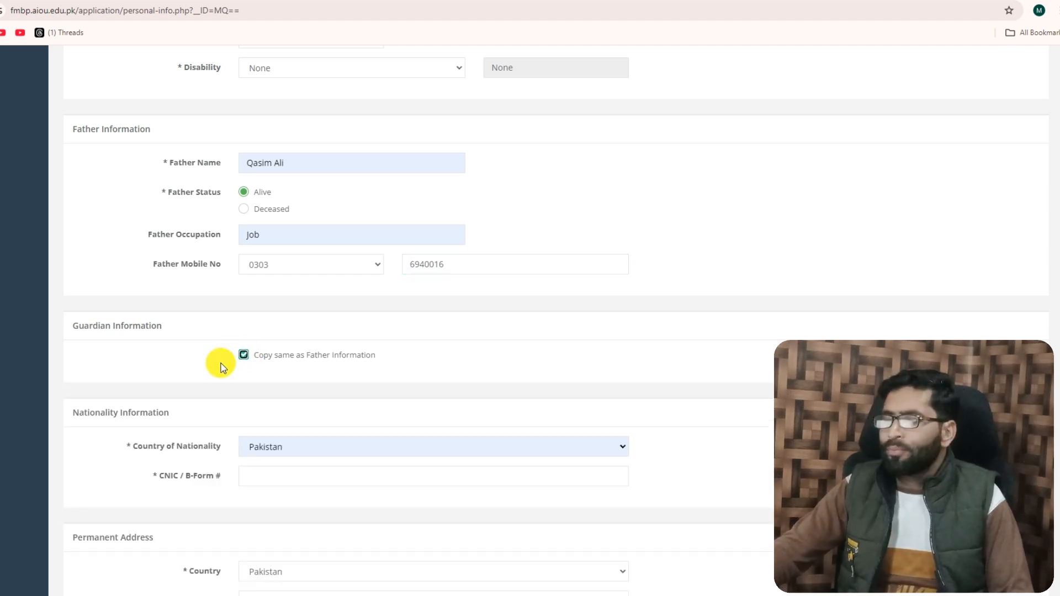
pyautogui.scroll(3, 221, 367)
pyautogui.scroll(-3, 200, 383)
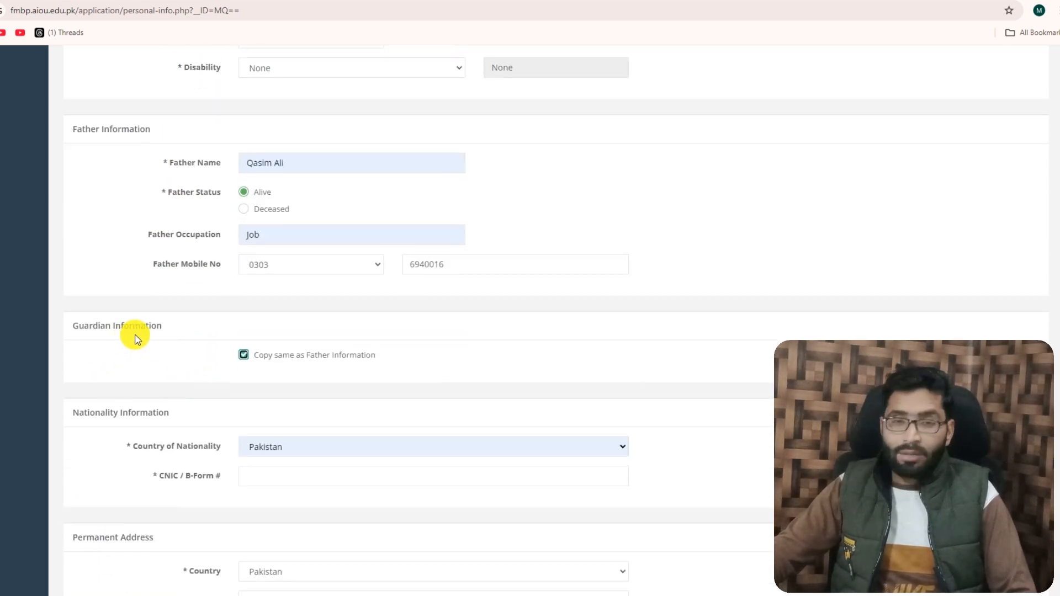
pyautogui.scroll(1, 133, 310)
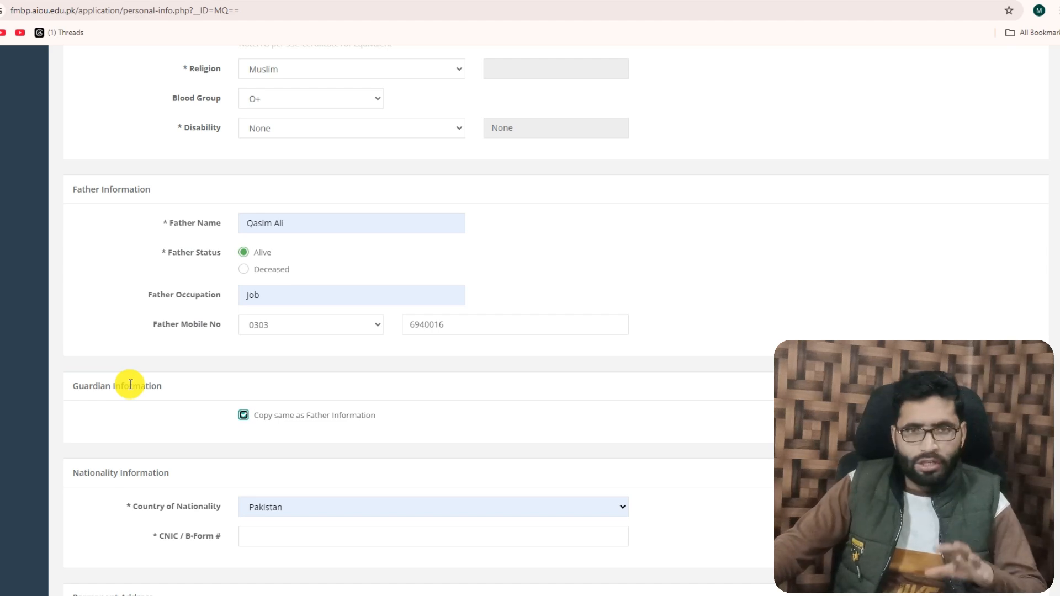
pyautogui.scroll(-1, 124, 411)
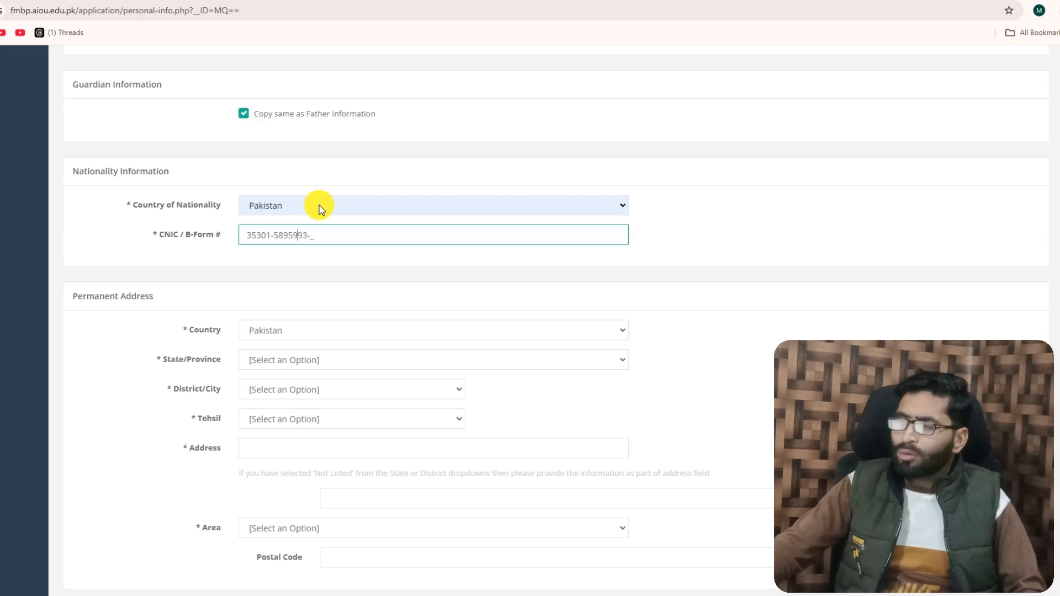
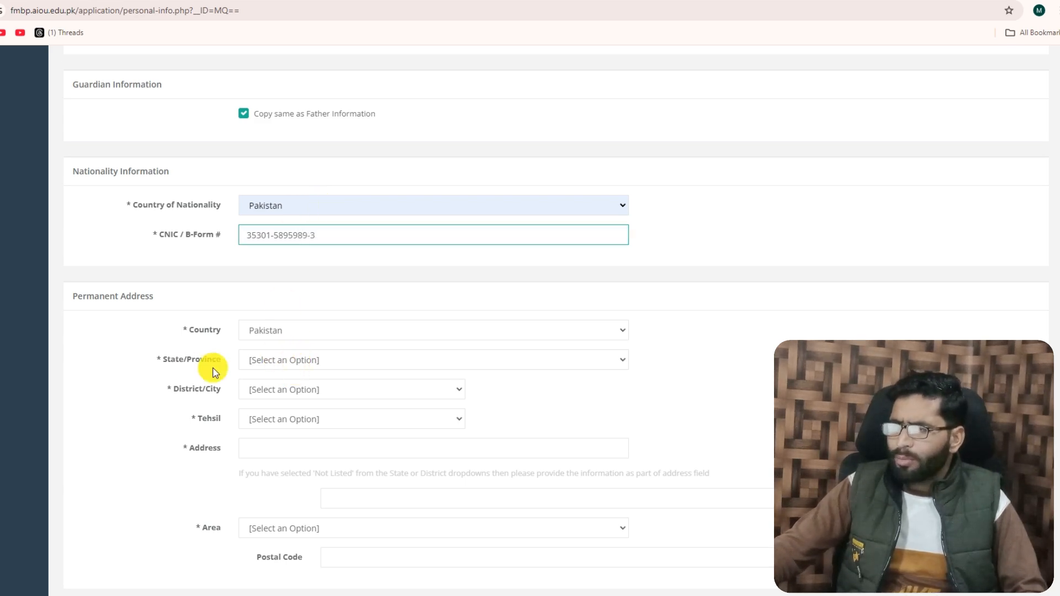
# Select the applicant's state/province, district/city and tehsil for the permanent address
pyautogui.click(263, 358)
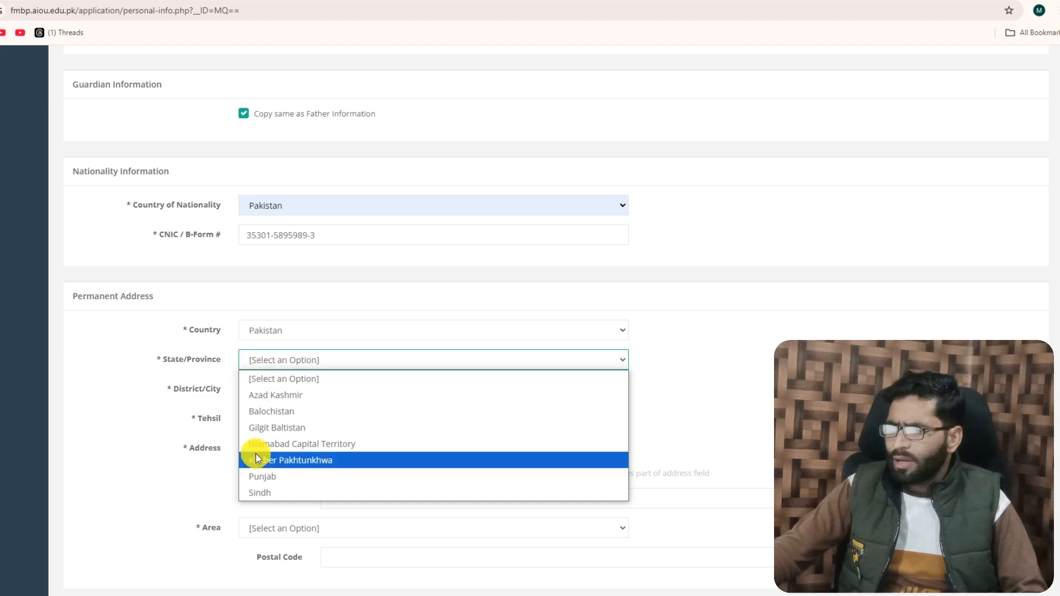
pyautogui.click(262, 478)
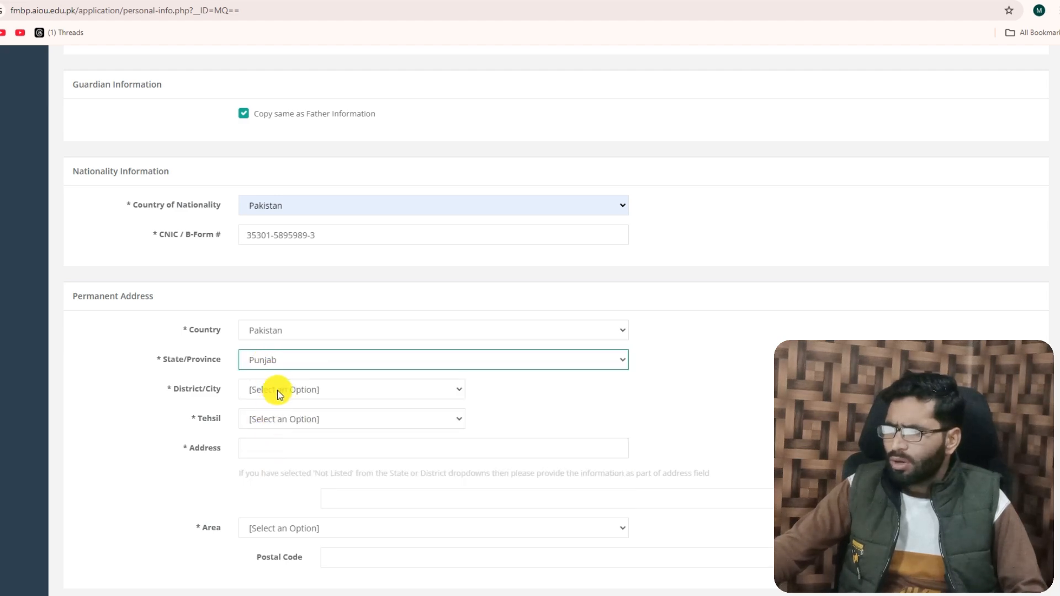
pyautogui.click(274, 391)
pyautogui.scroll(-5, 270, 277)
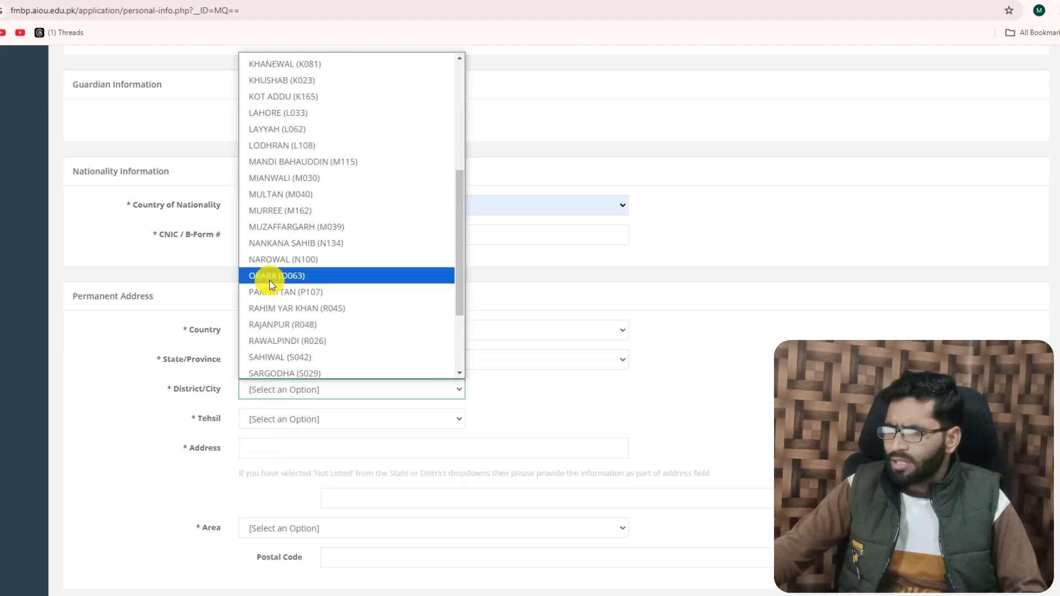
pyautogui.click(270, 275)
pyautogui.click(264, 420)
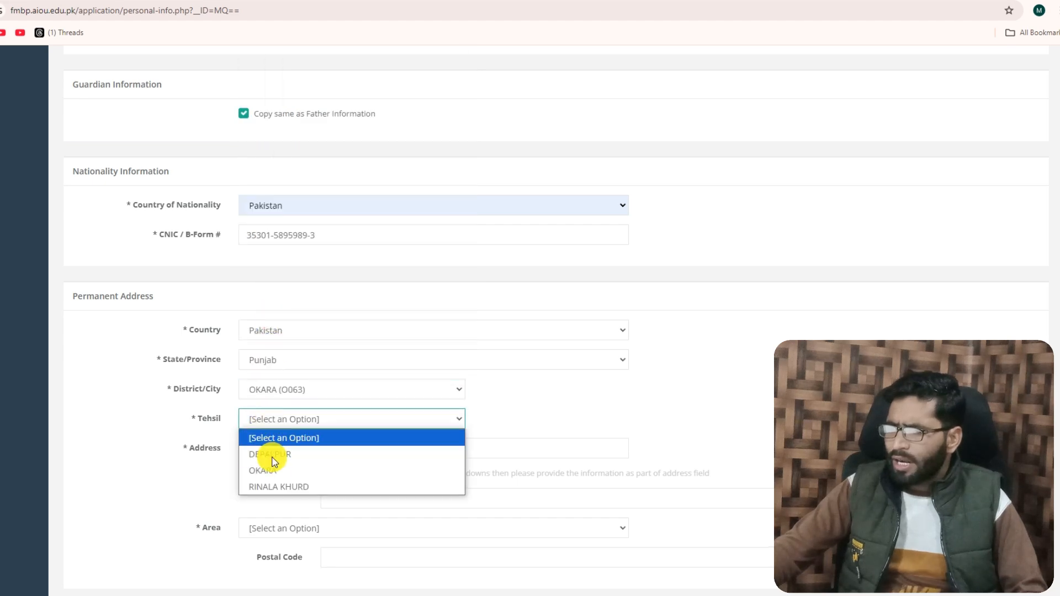
pyautogui.click(272, 468)
# Fill in the permanent street address from the saved addresses and set the area to Rural
pyautogui.click(277, 447)
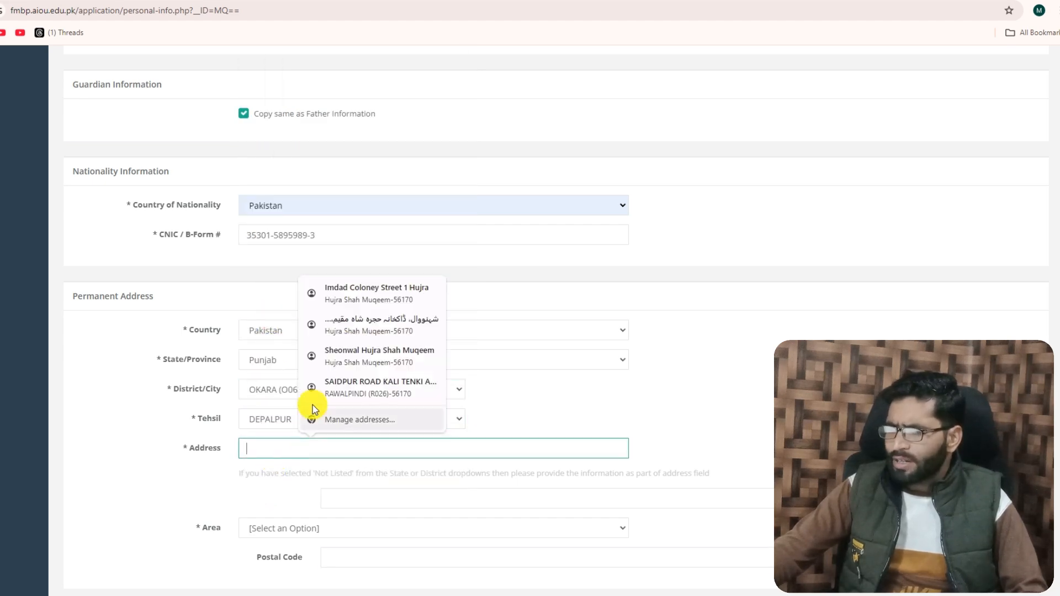
pyautogui.click(375, 289)
pyautogui.scroll(-3, 303, 479)
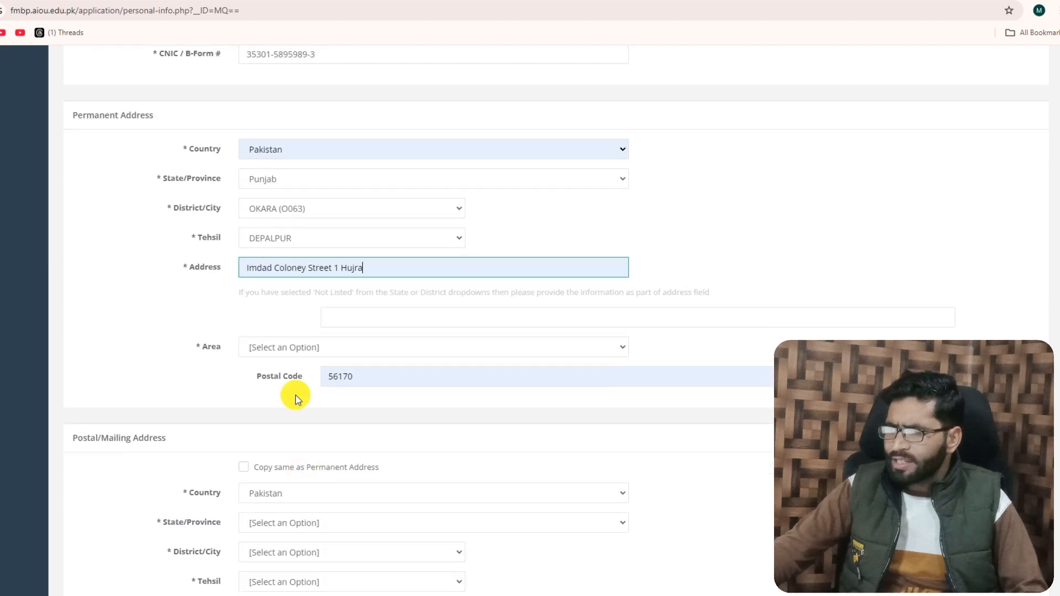
pyautogui.click(289, 349)
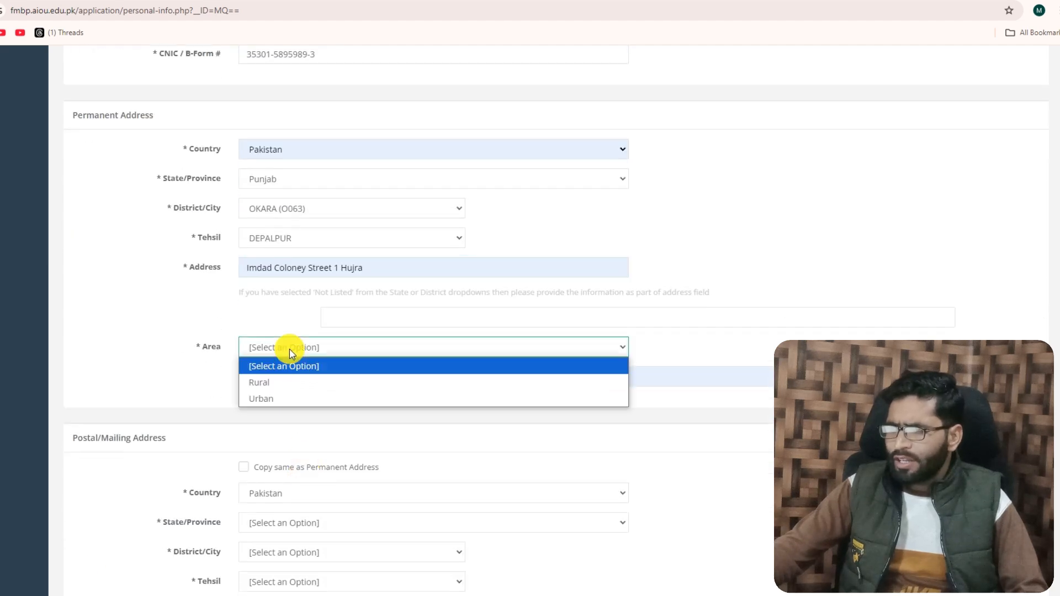
pyautogui.click(267, 382)
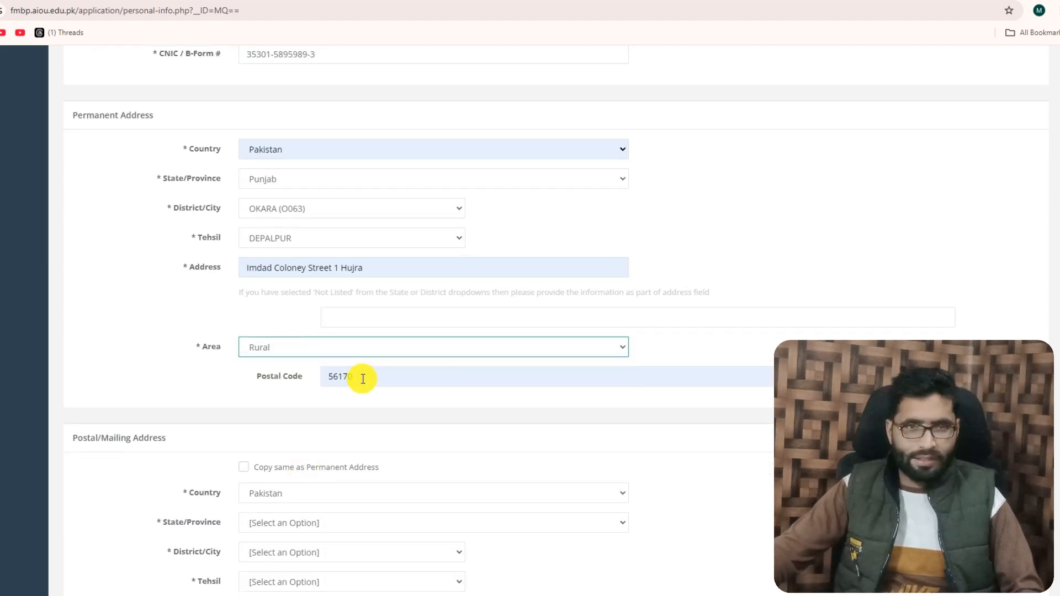
# Look up the Depalpur postal code in a web search in a new tab, and return to the application form
pyautogui.click(362, 379)
pyautogui.click(277, 402)
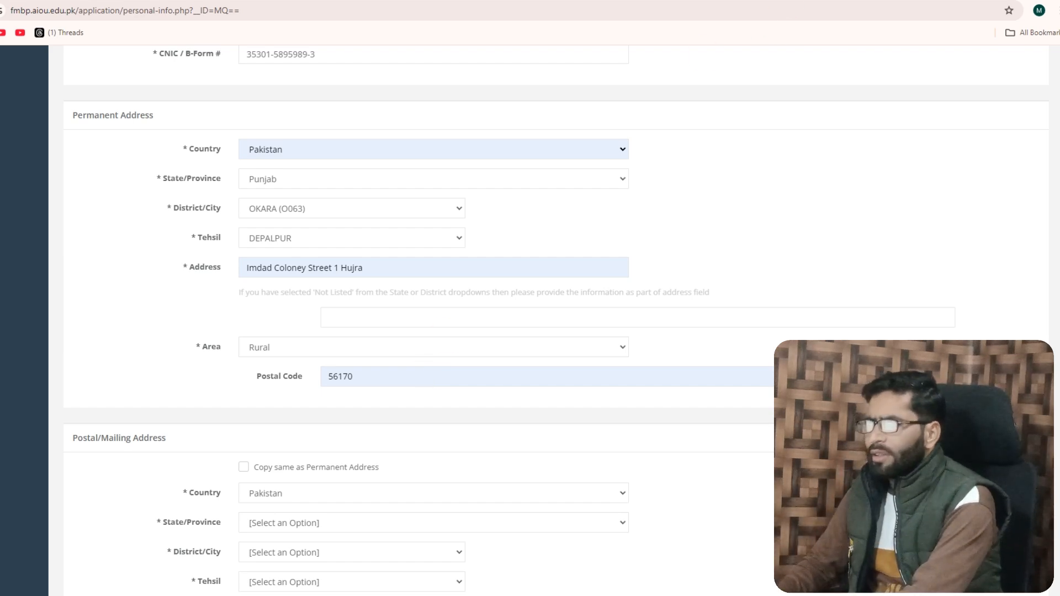
pyautogui.hotkey('ctrl', 't')
pyautogui.write('dp')
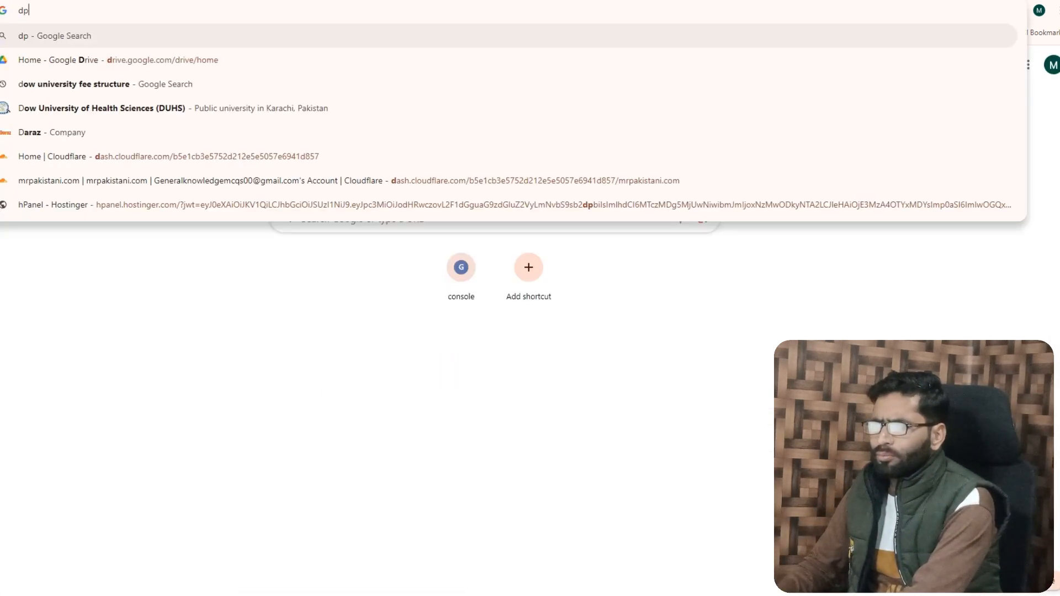
pyautogui.press('BackSpace')
pyautogui.write('epalpu')
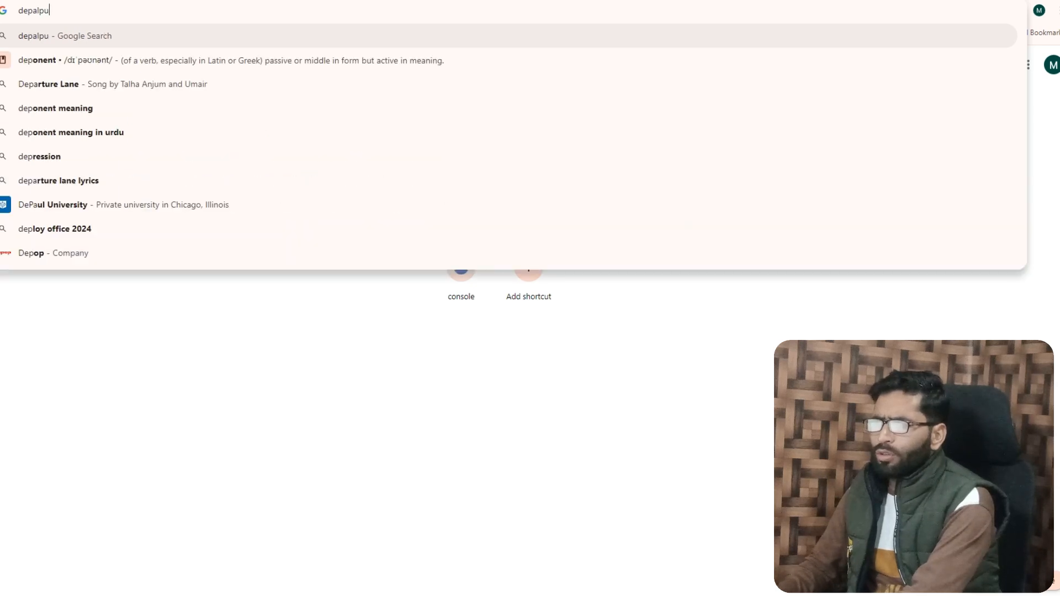
pyautogui.write('r post')
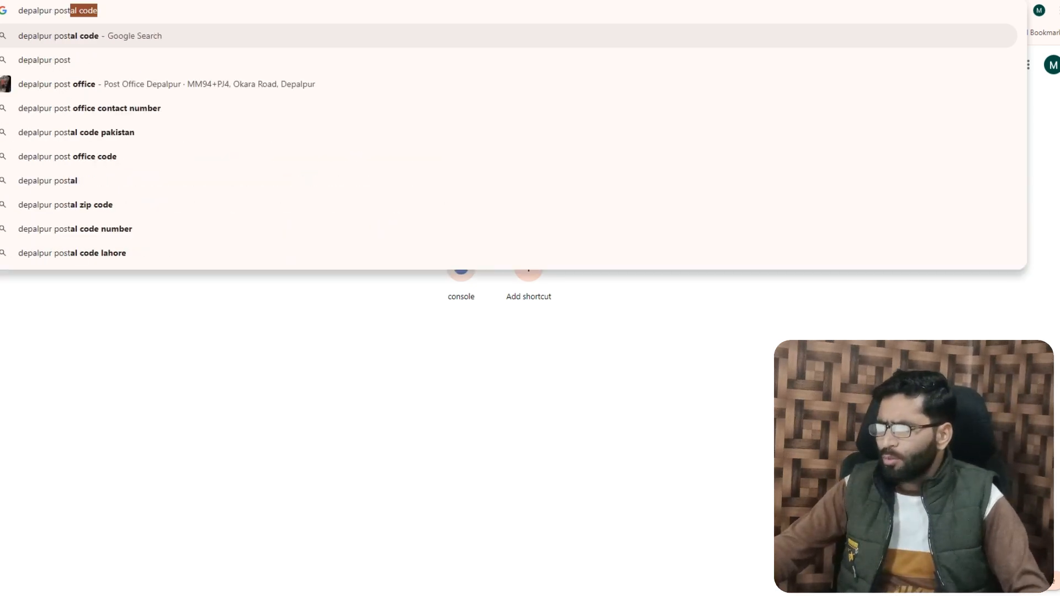
pyautogui.press('Return')
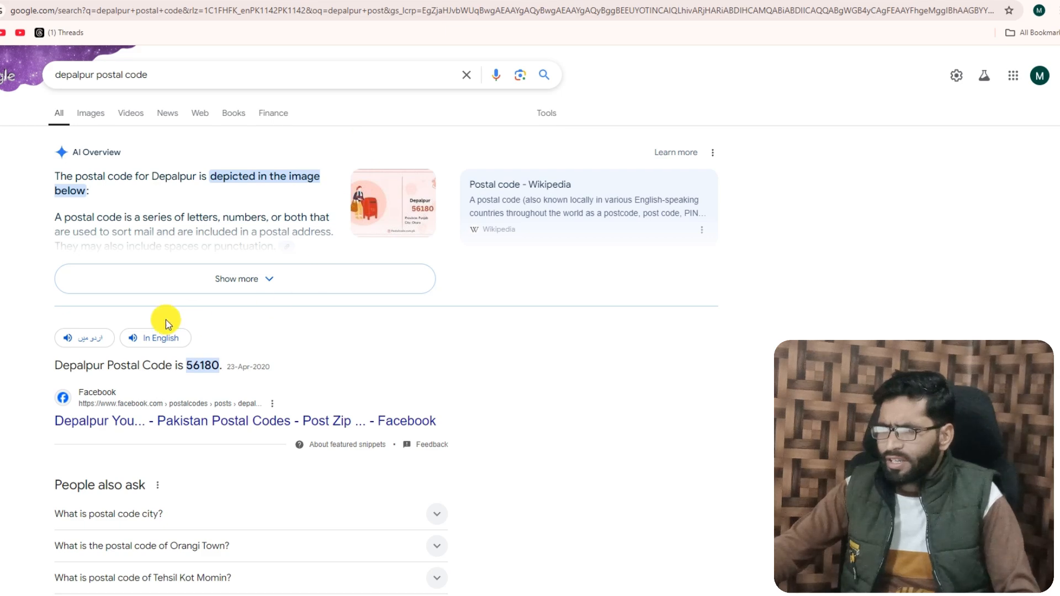
pyautogui.scroll(-1, 165, 362)
pyautogui.scroll(-1, 166, 361)
pyautogui.moveTo(182, 243); pyautogui.dragTo(220, 245)
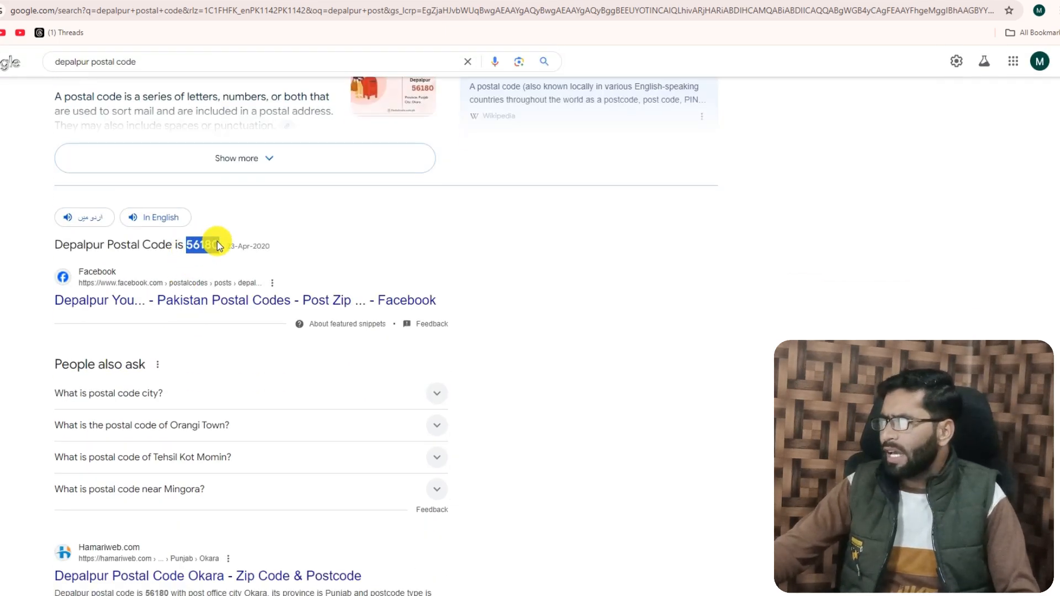
pyautogui.click(597, 0)
# Set the postal/mailing address to be copied from the permanent address
pyautogui.scroll(-1, 331, 496)
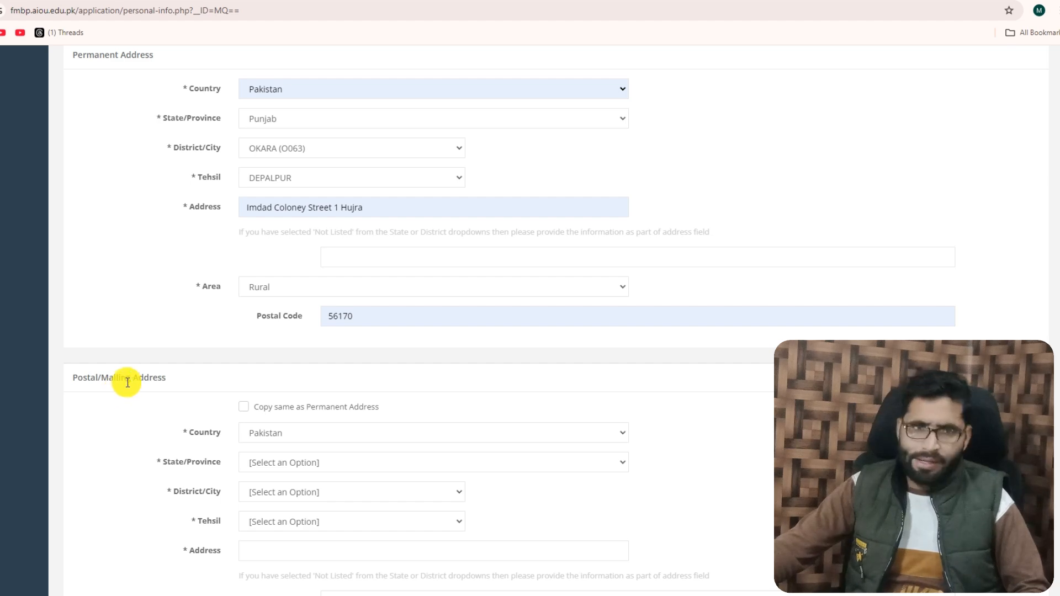
pyautogui.scroll(3, 134, 395)
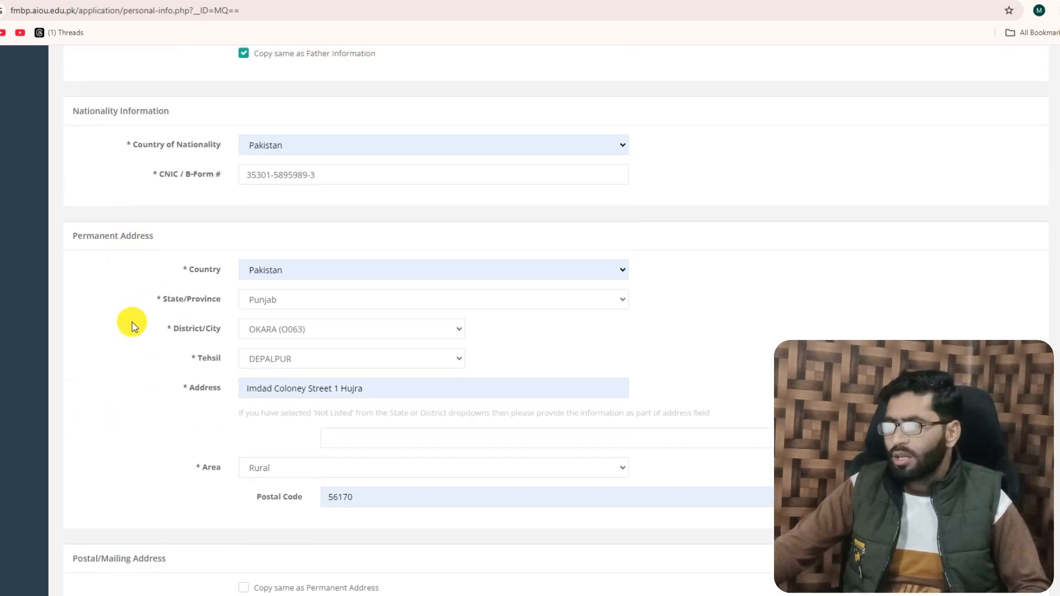
pyautogui.scroll(-3, 124, 387)
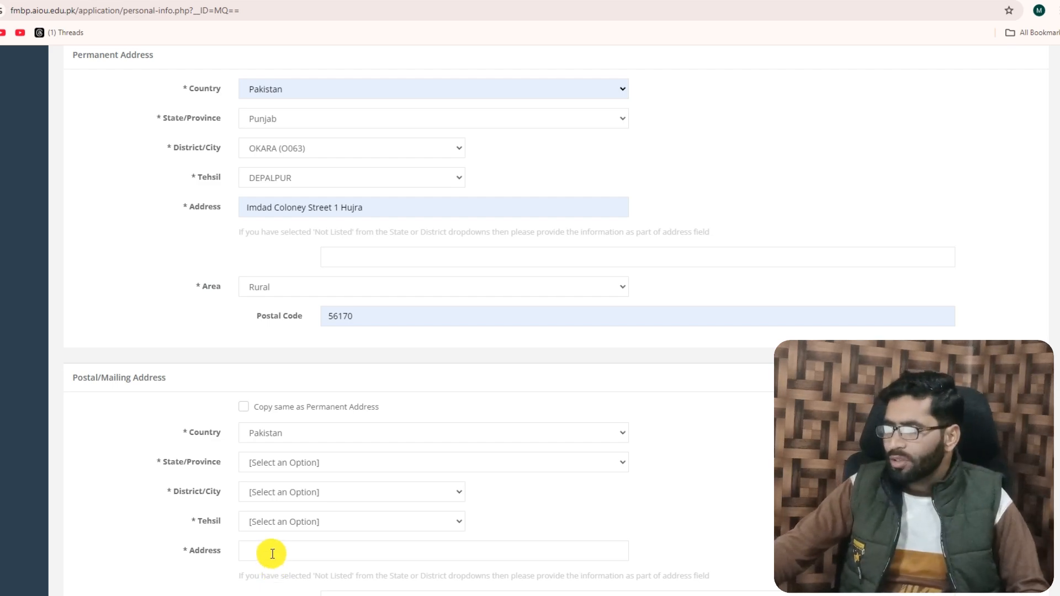
pyautogui.scroll(-3, 276, 557)
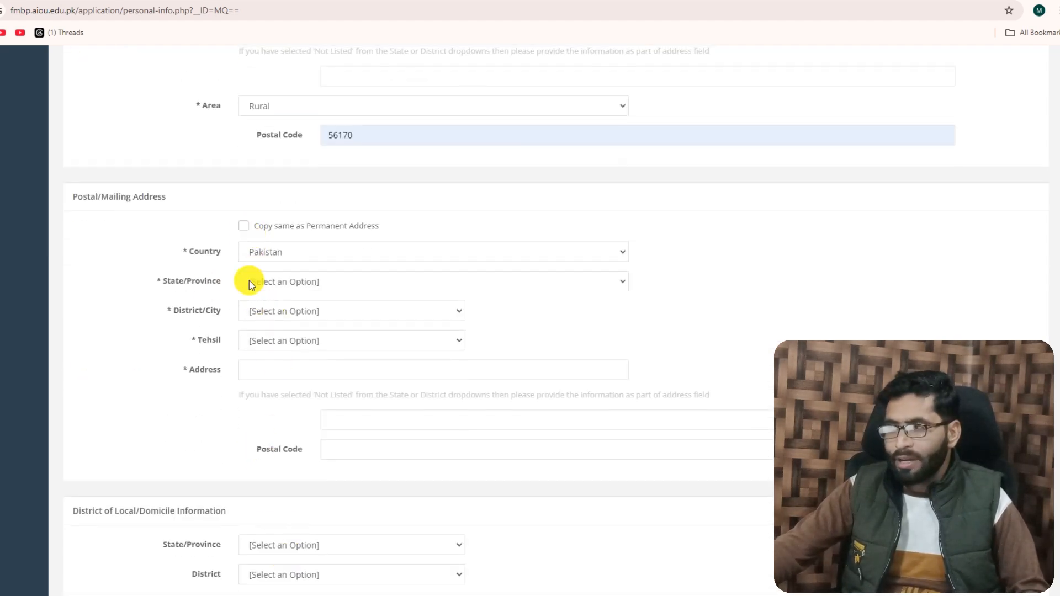
pyautogui.click(243, 227)
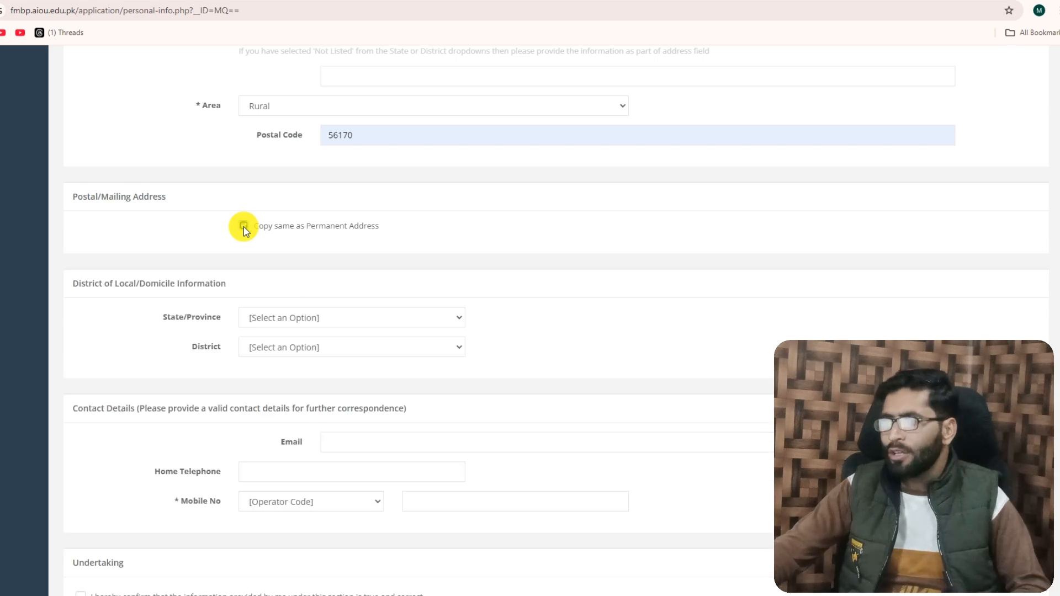
pyautogui.click(243, 226)
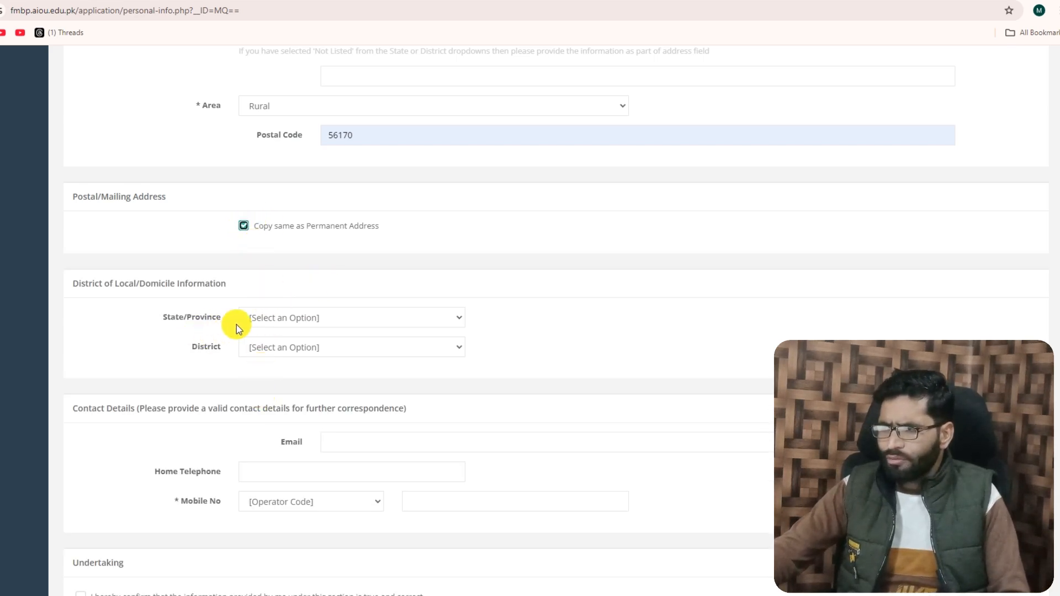
# Set the local/domicile state/province to Punjab and the district to OKARA (O063)
pyautogui.click(284, 319)
pyautogui.click(258, 433)
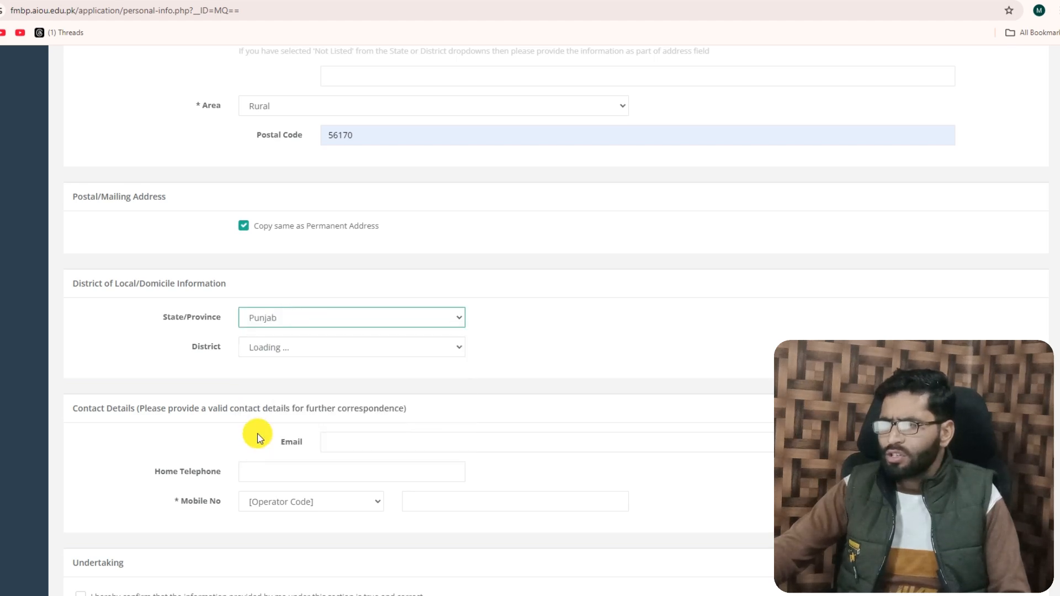
pyautogui.click(268, 346)
# Fill in the applicant's contact e-mail and mobile number, including its operator code
pyautogui.scroll(-7, 254, 313)
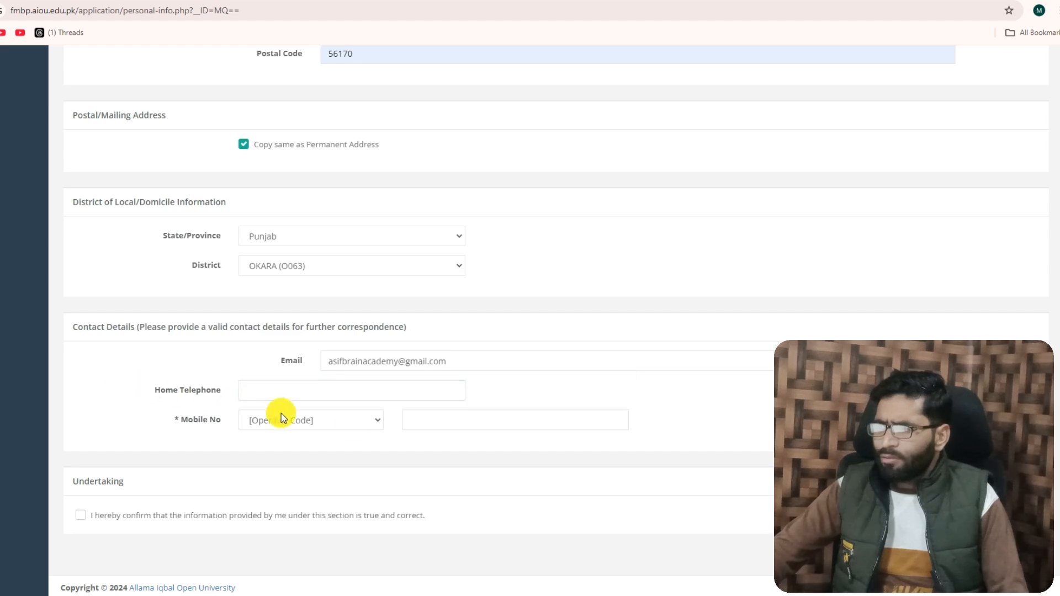
pyautogui.click(300, 422)
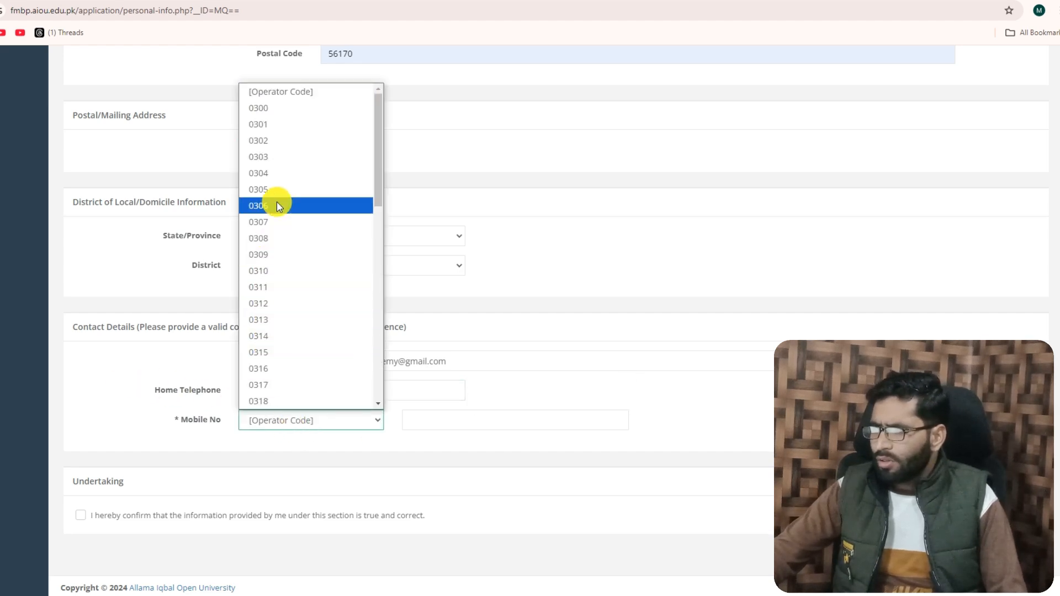
pyautogui.click(272, 157)
pyautogui.click(400, 423)
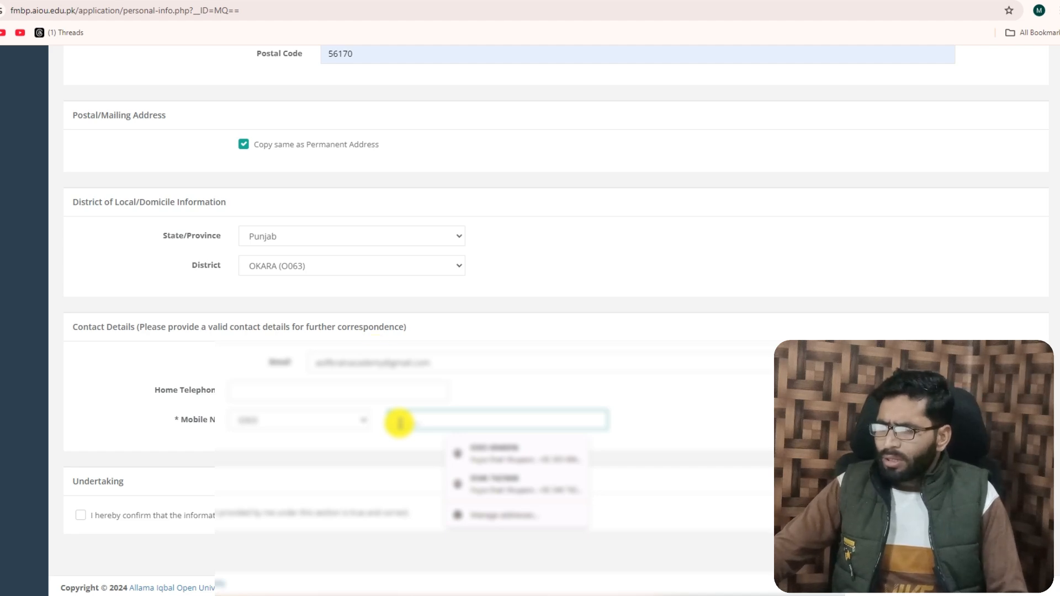
pyautogui.write('138')
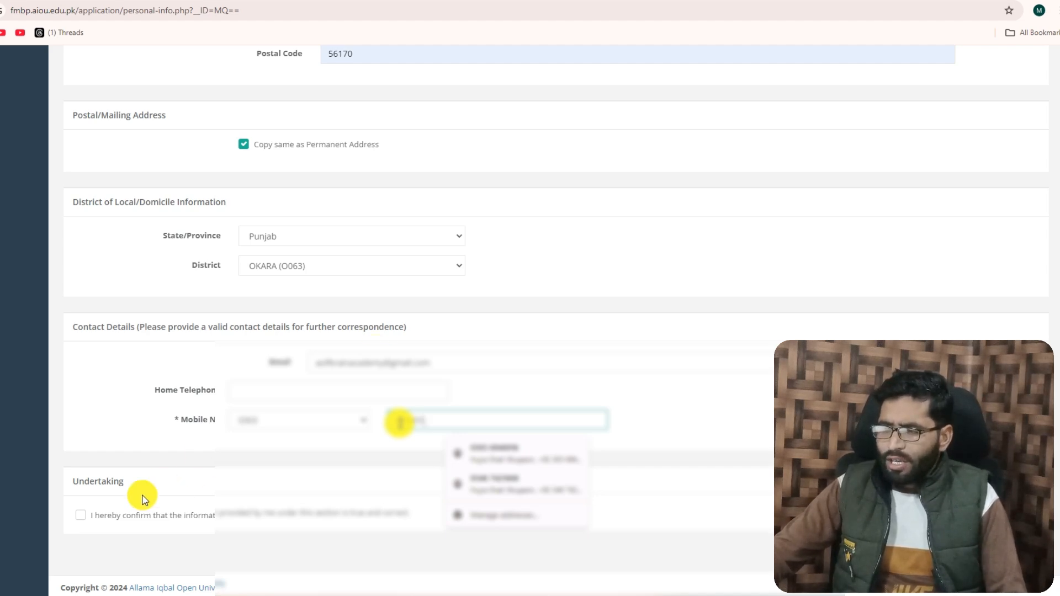
pyautogui.click(362, 437)
# Accept the undertaking, save and complete the Personal Information section, and decline saving the address in the browser
pyautogui.click(81, 516)
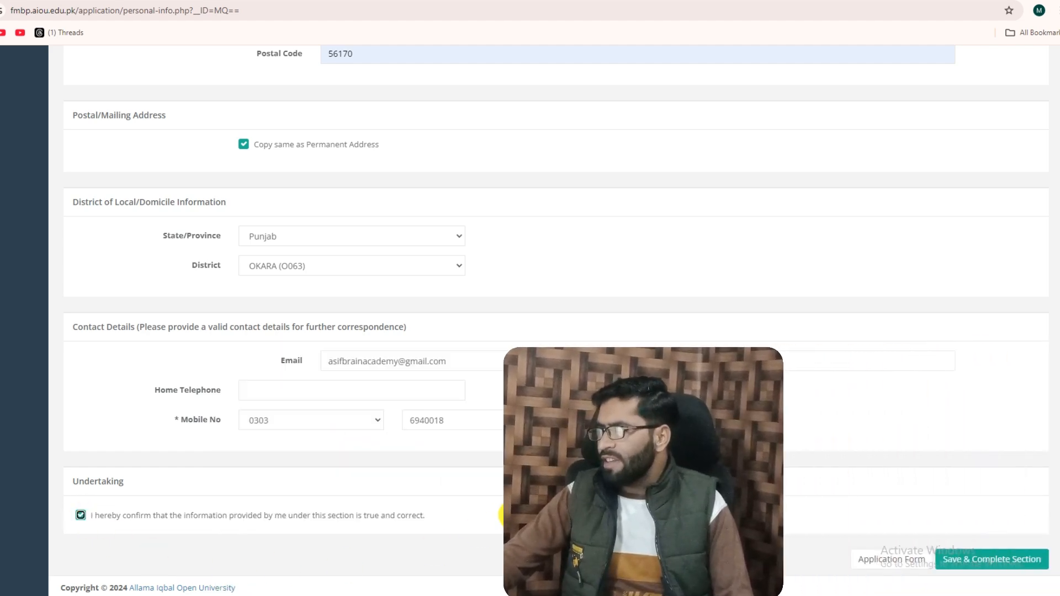
pyautogui.click(990, 572)
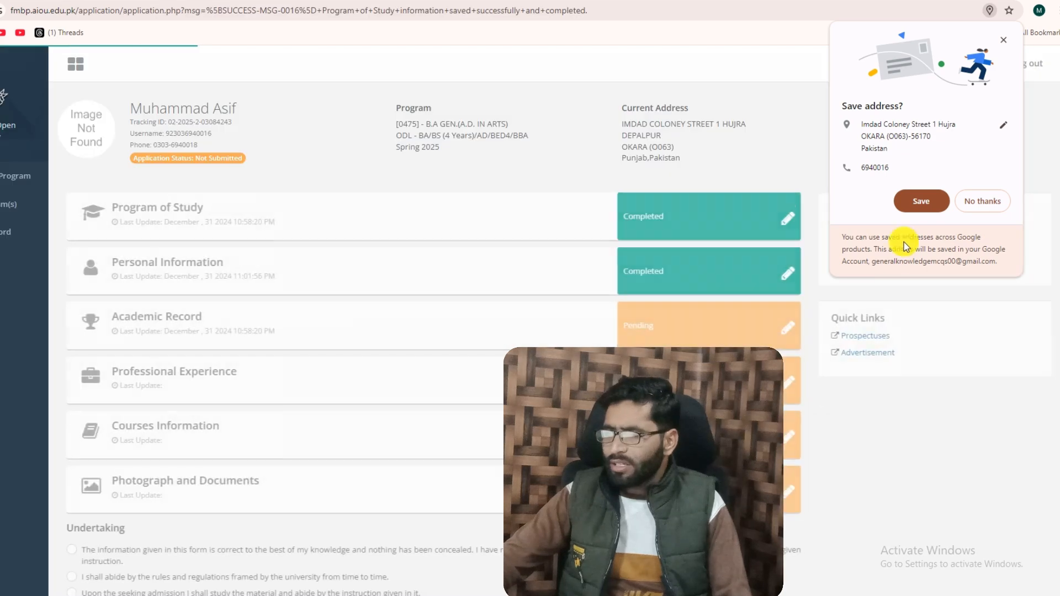
pyautogui.click(981, 202)
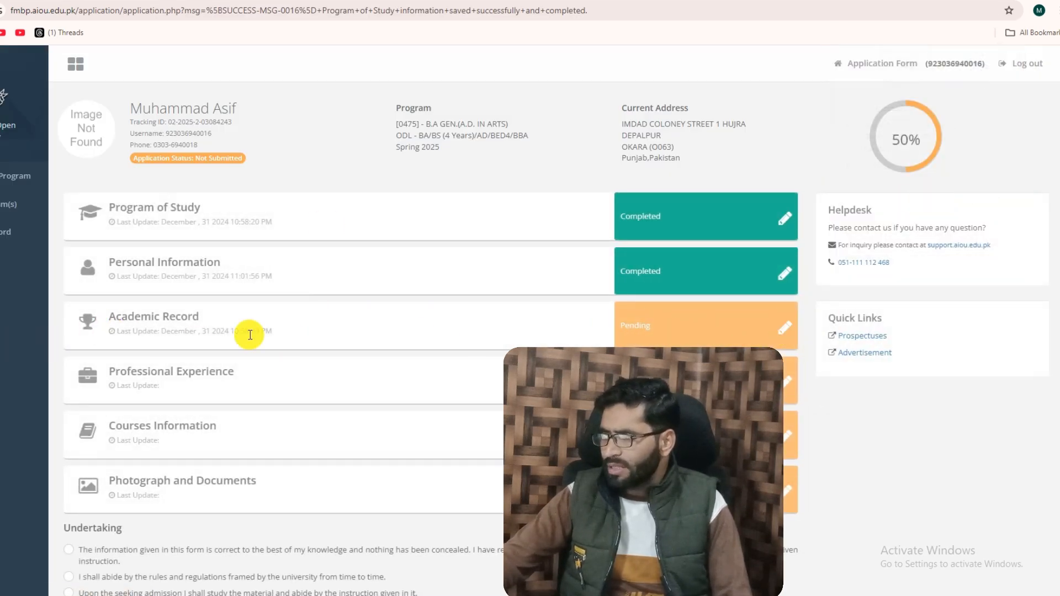
# Open the Academic Record section and start adding a new academic record
pyautogui.click(785, 331)
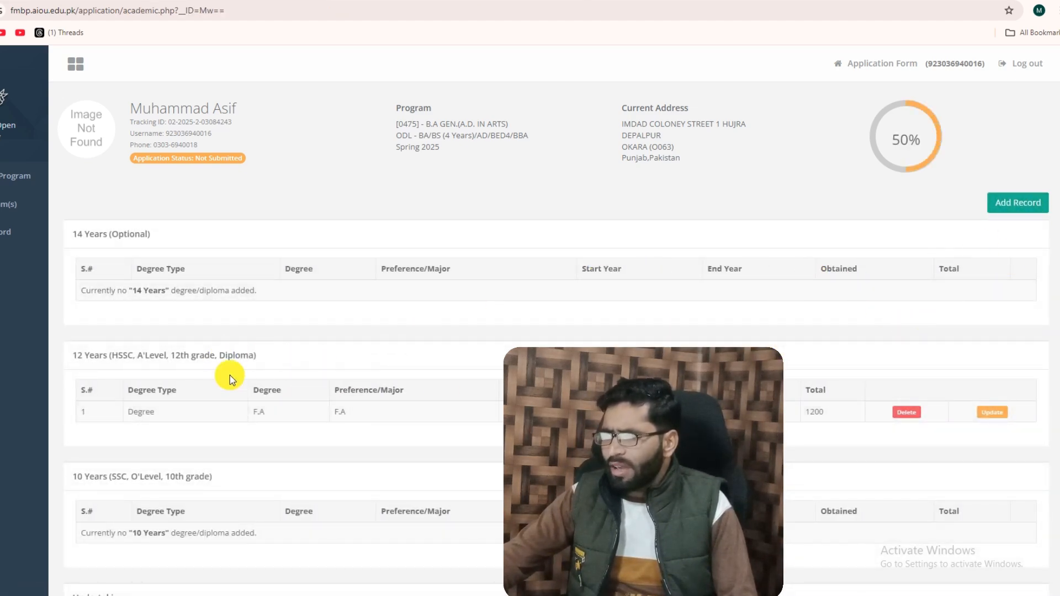
pyautogui.scroll(-2, 272, 313)
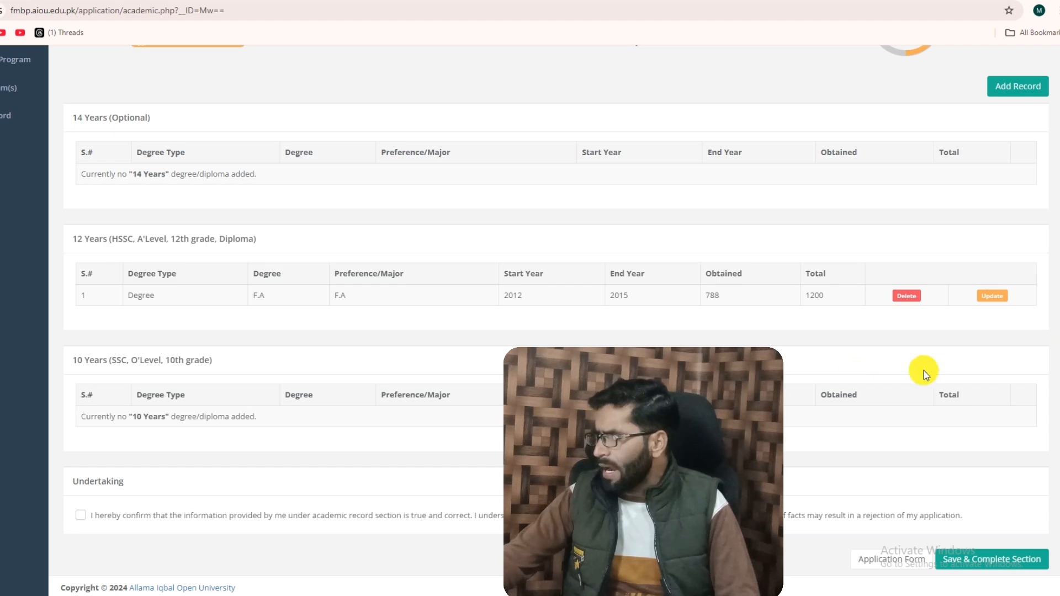
pyautogui.scroll(2, 961, 201)
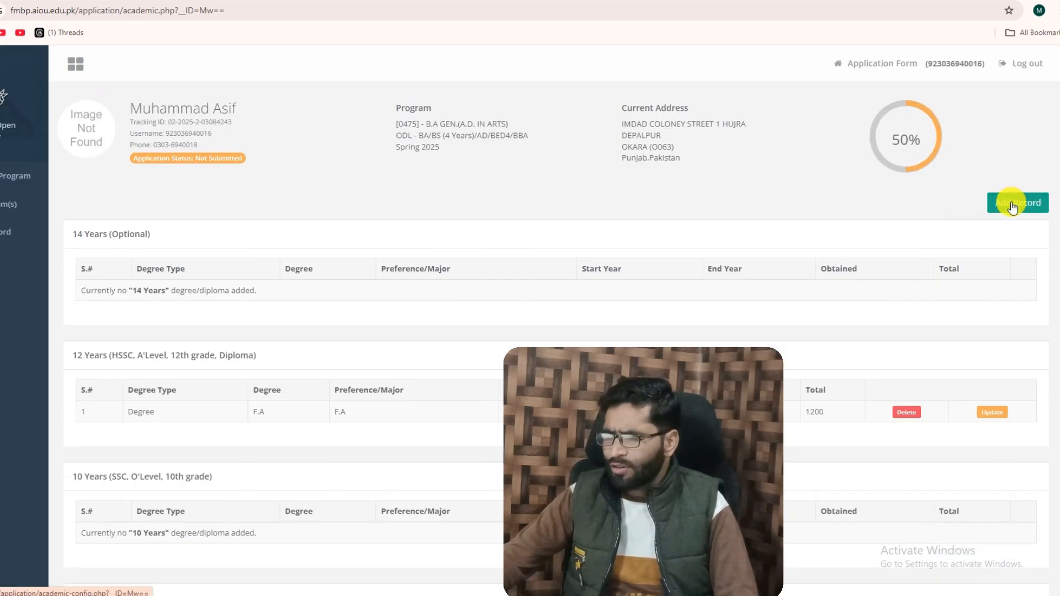
pyautogui.click(1010, 203)
# Set the new record's degree type to Degree and its degree level to 10 Years
pyautogui.click(292, 249)
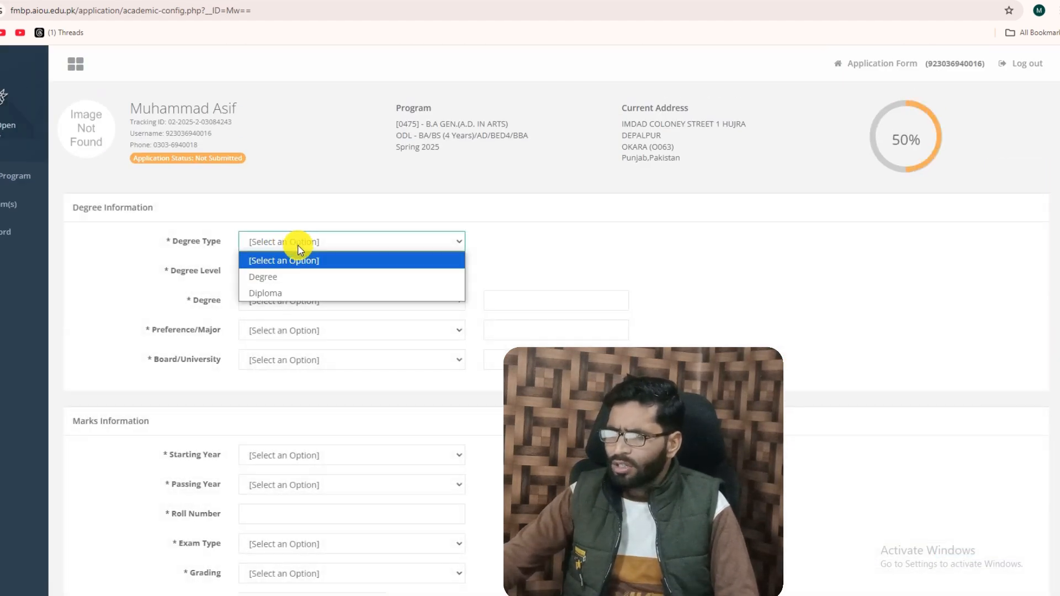
pyautogui.click(267, 276)
pyautogui.click(287, 271)
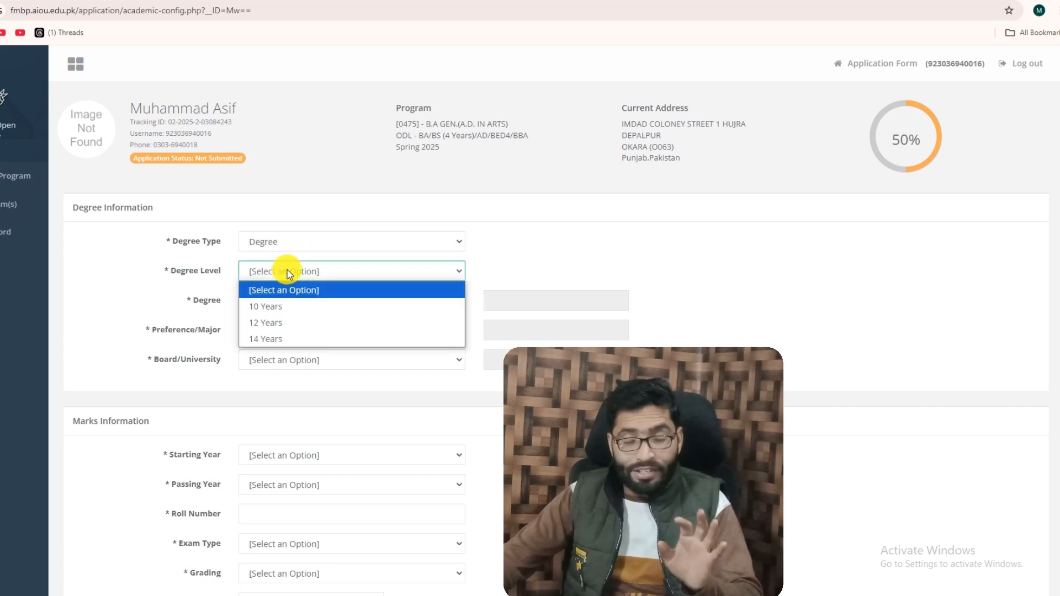
pyautogui.click(275, 309)
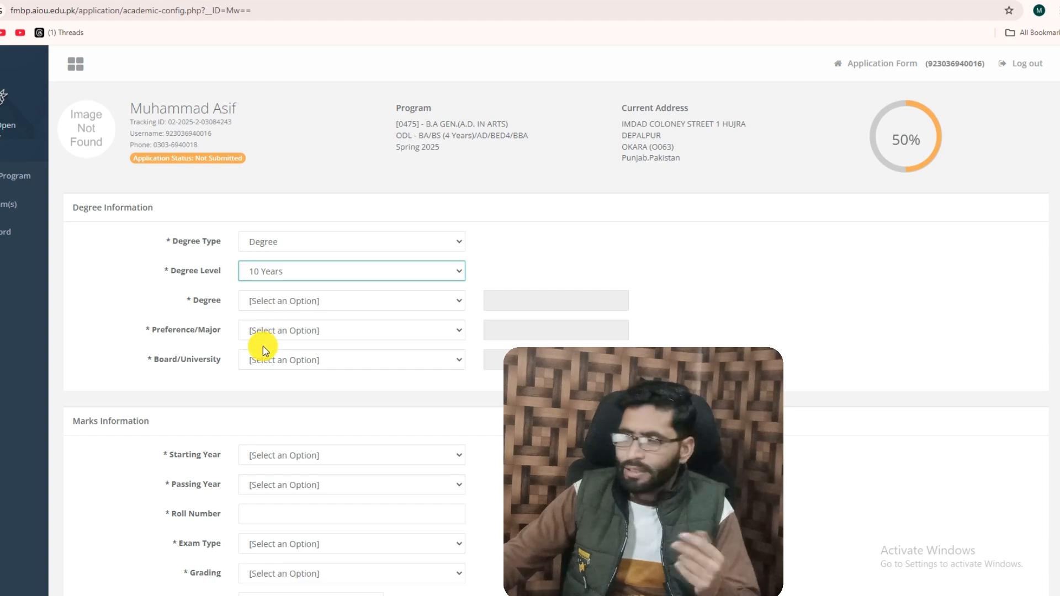
# Set the degree to Matric, the preference/major to Science and the board/university to BISE Lahore
pyautogui.click(281, 303)
pyautogui.click(270, 337)
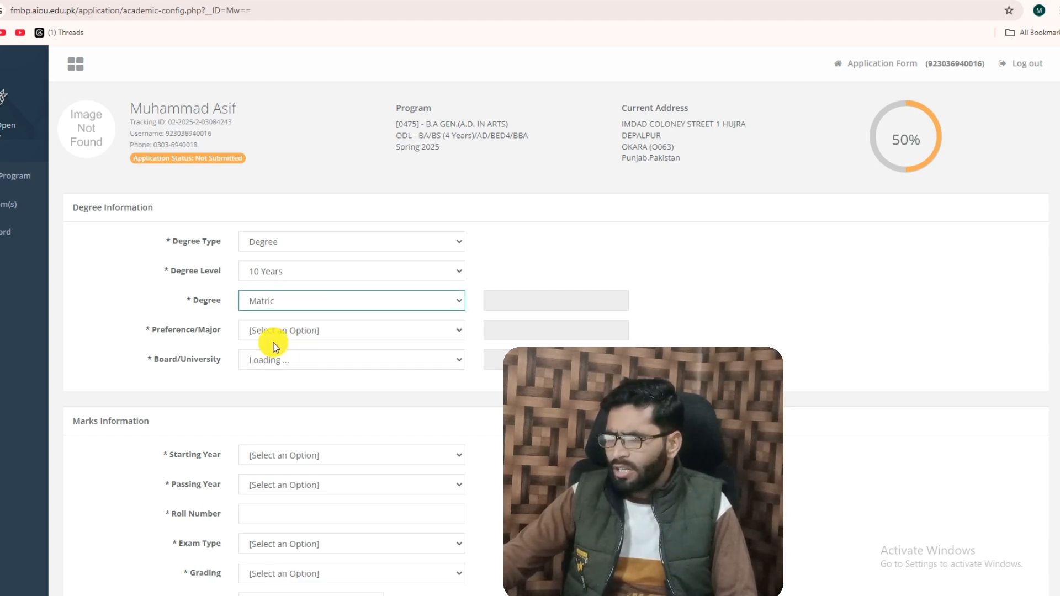
pyautogui.click(287, 332)
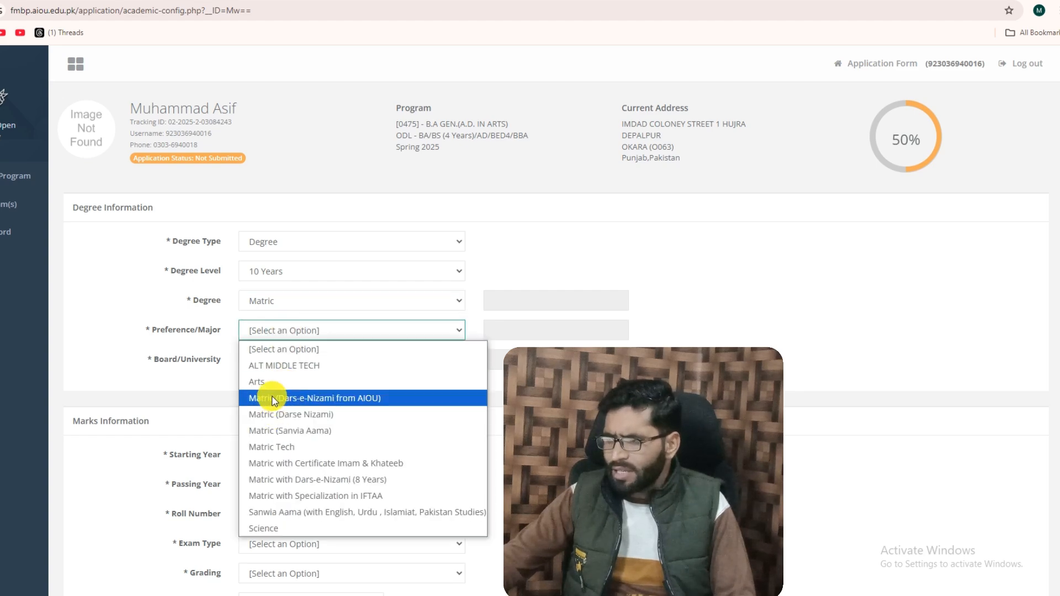
pyautogui.click(270, 529)
pyautogui.click(290, 357)
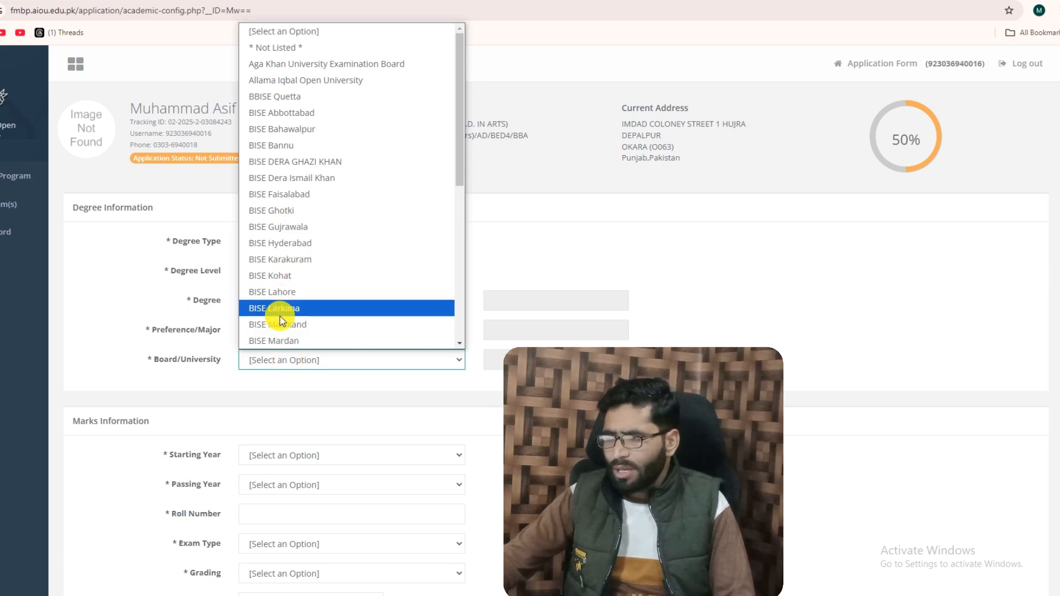
pyautogui.click(284, 293)
# Set the Matric record's starting year to 2010 and its passing year to 2012
pyautogui.scroll(-2, 320, 418)
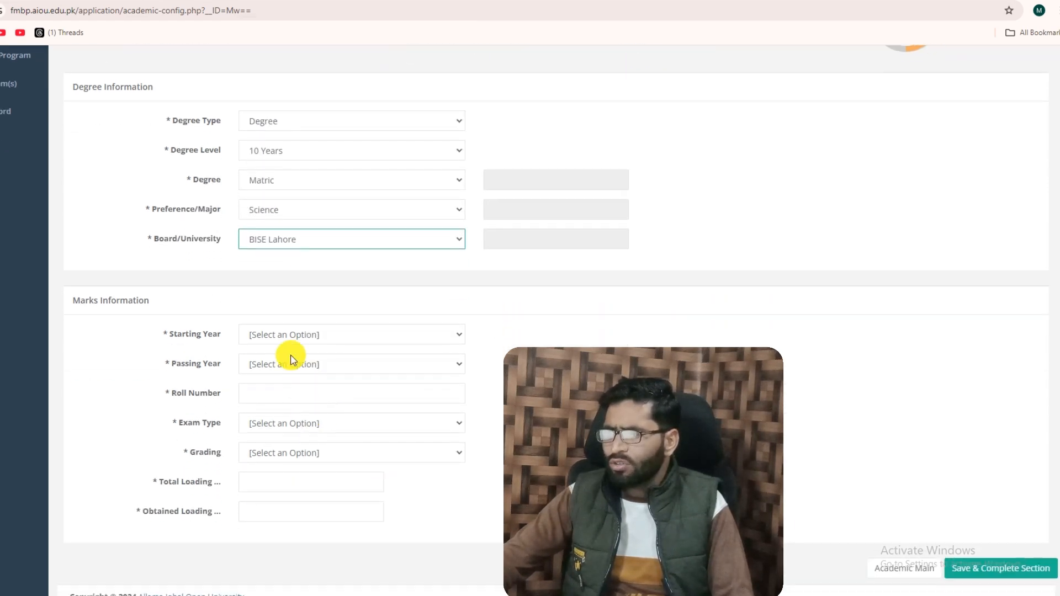
pyautogui.click(293, 336)
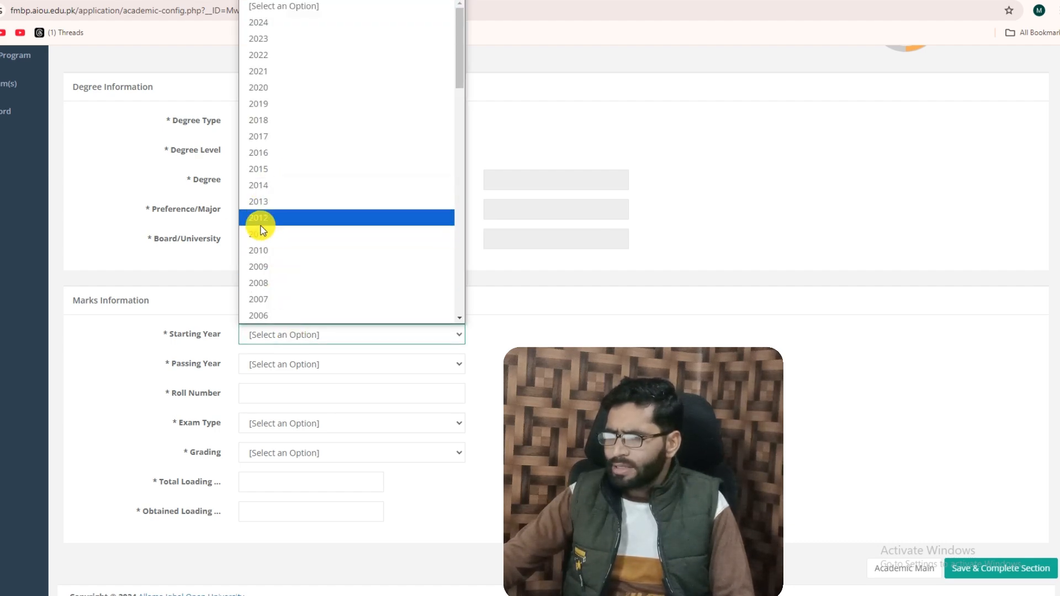
pyautogui.click(259, 251)
pyautogui.click(271, 373)
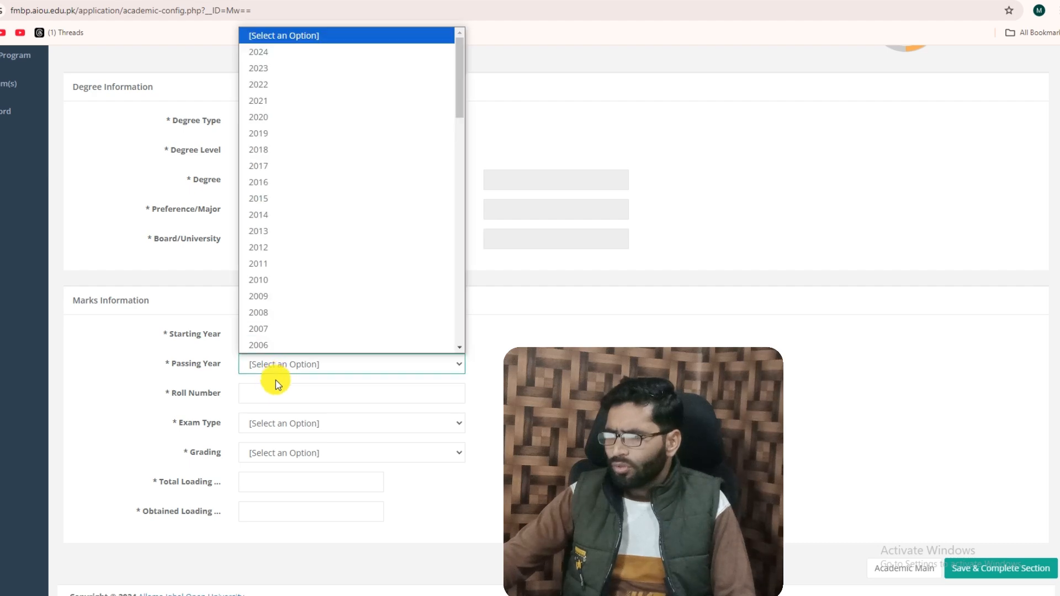
pyautogui.click(272, 242)
# Enter the applicant's roll number for the Matric record and set the exam type to Annual
pyautogui.scroll(-1, 301, 380)
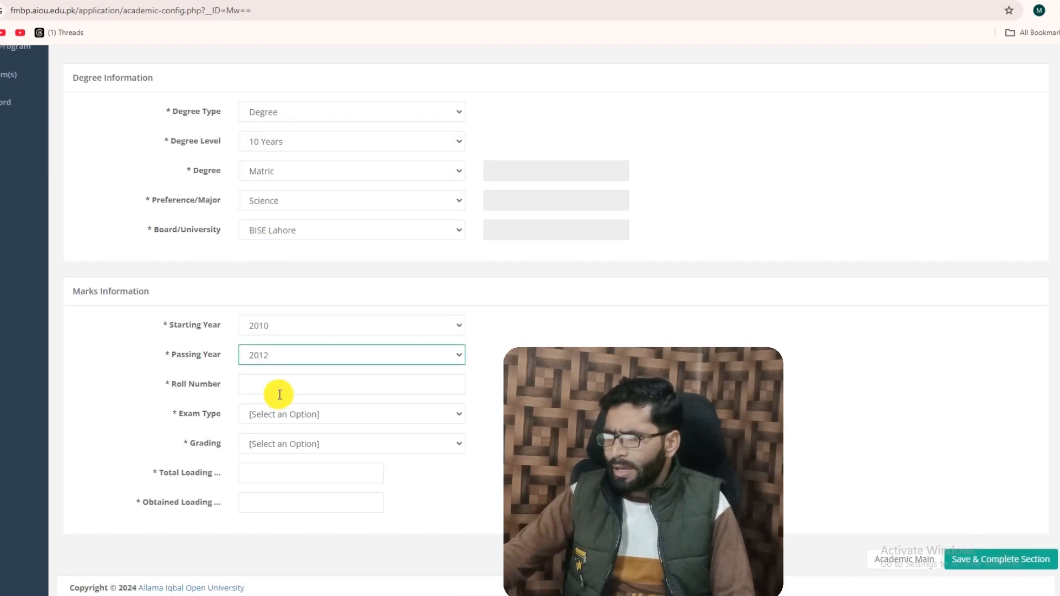
pyautogui.click(278, 389)
pyautogui.click(315, 460)
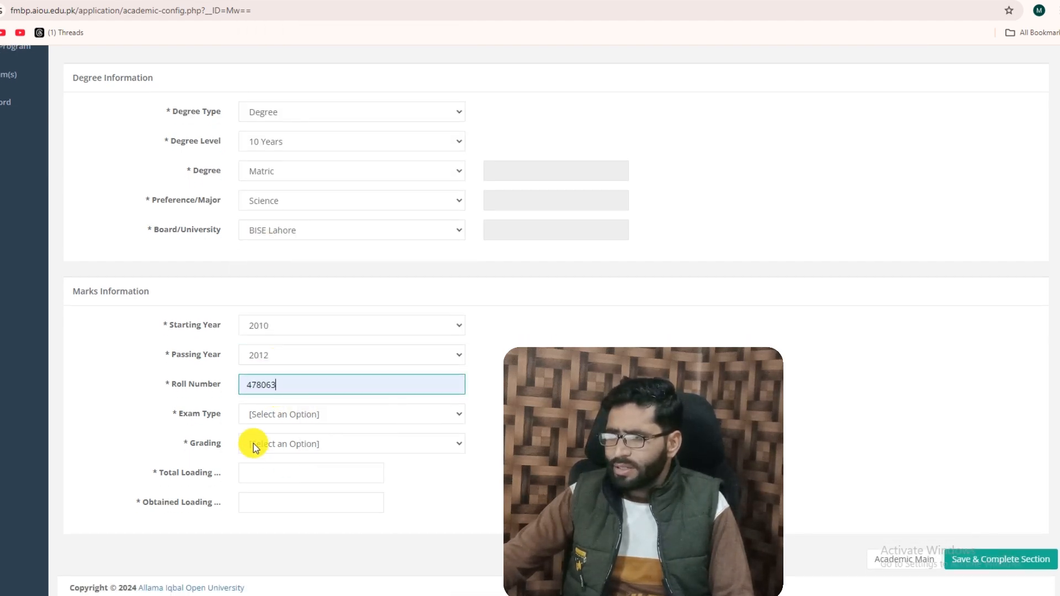
pyautogui.click(275, 415)
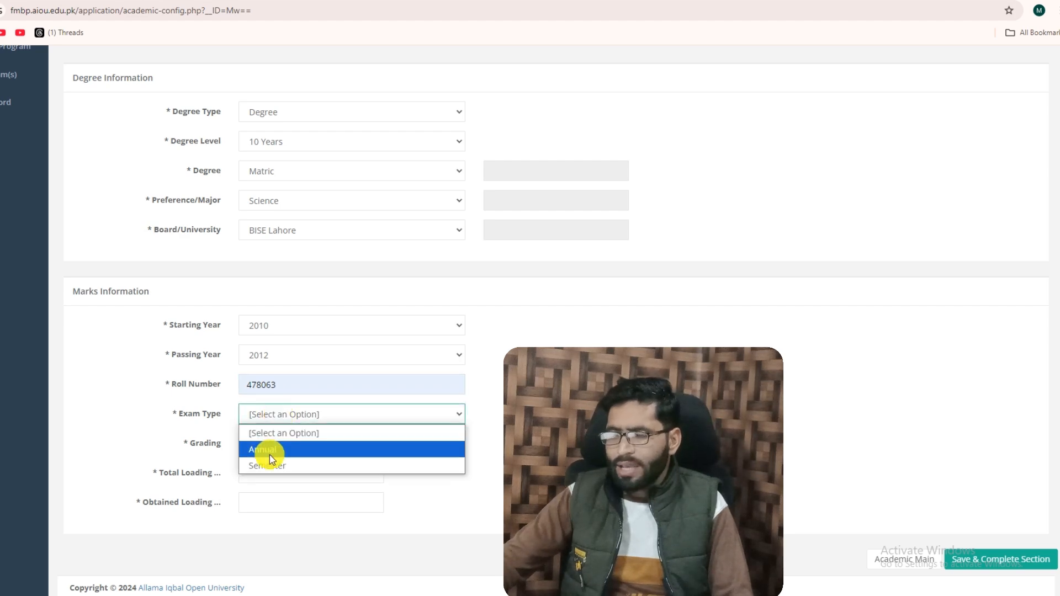
pyautogui.click(269, 451)
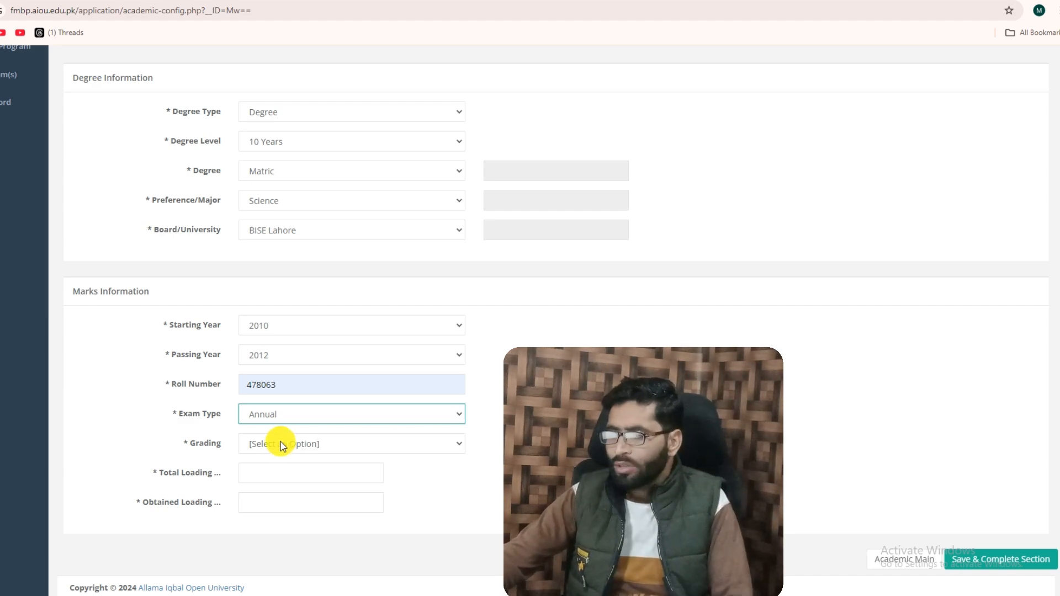
# Set the Matric grading to Marks with 1100 total marks and 848 obtained marks, and save the record
pyautogui.click(280, 445)
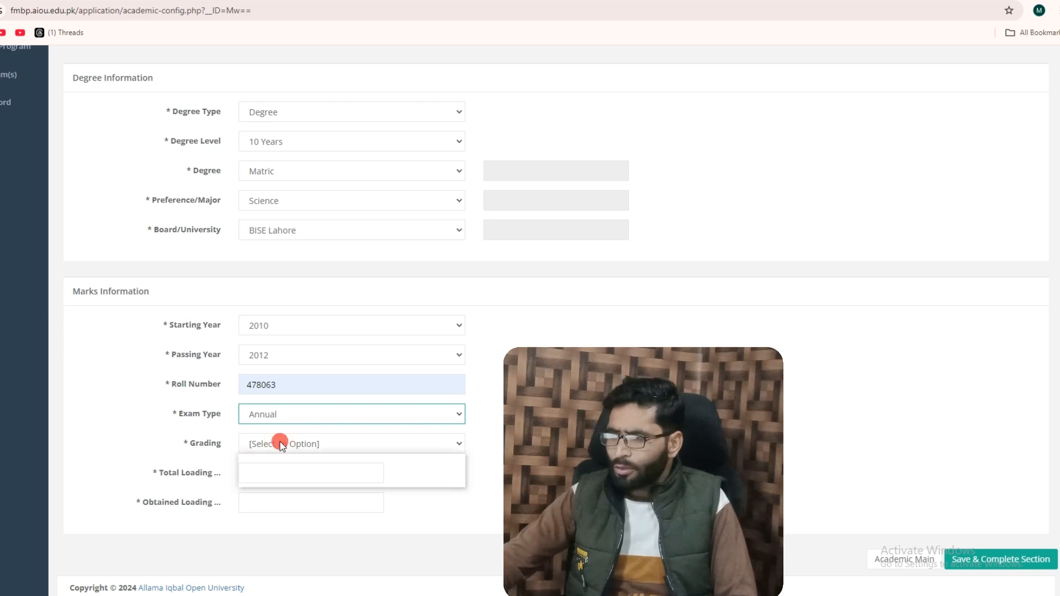
pyautogui.click(255, 480)
pyautogui.click(258, 480)
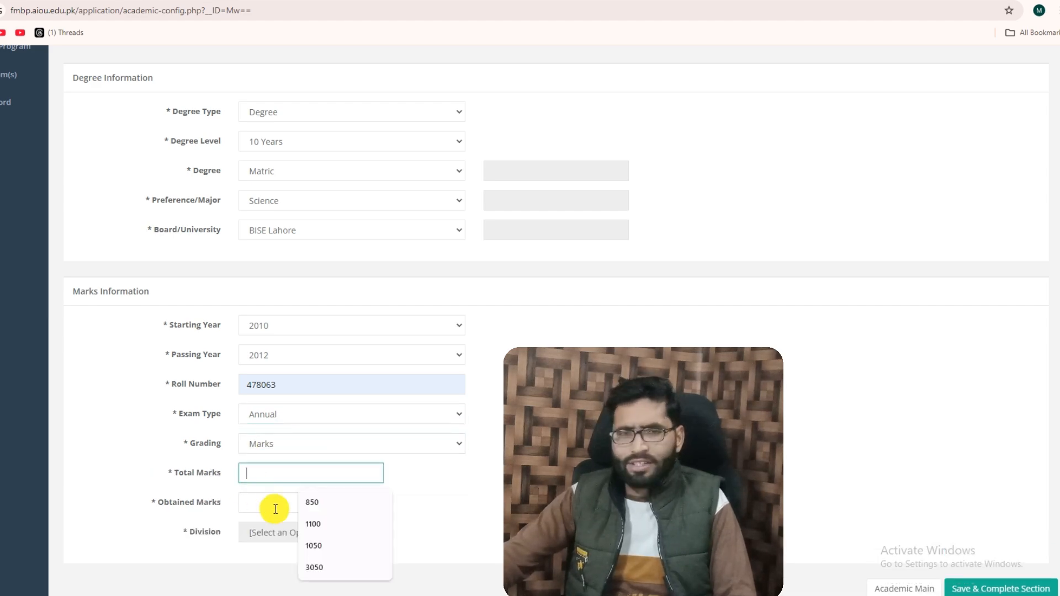
pyautogui.click(350, 523)
pyautogui.click(265, 506)
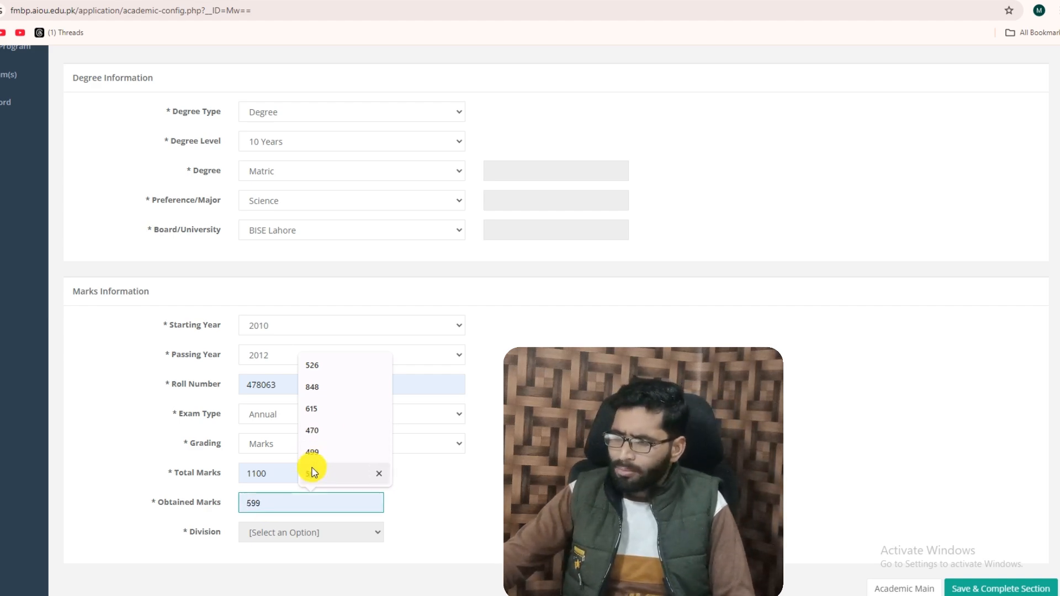
pyautogui.click(319, 389)
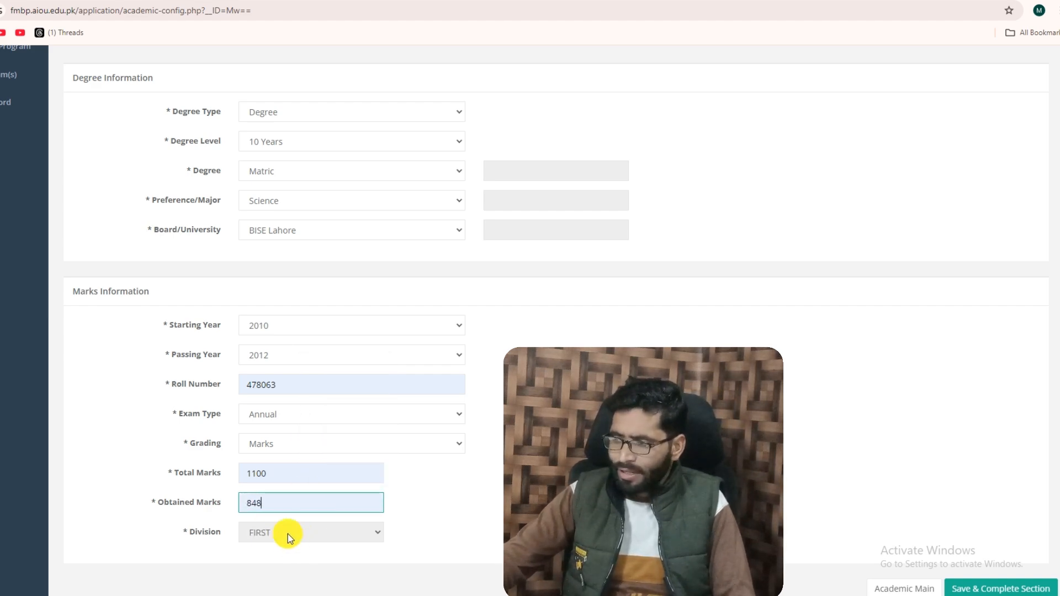
pyautogui.scroll(-1, 295, 503)
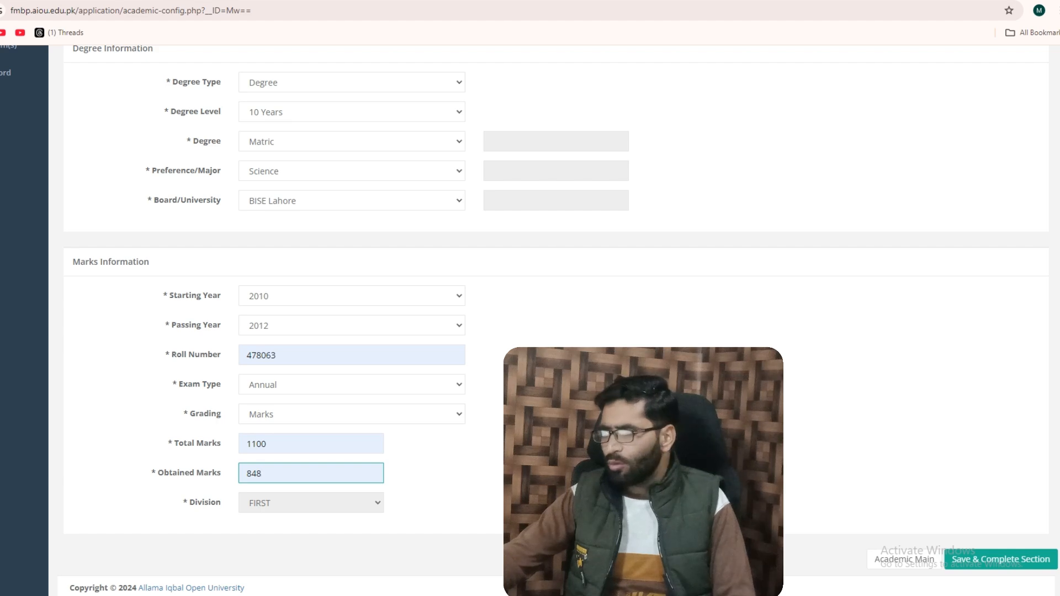
pyautogui.scroll(3, 314, 452)
pyautogui.scroll(-3, 331, 480)
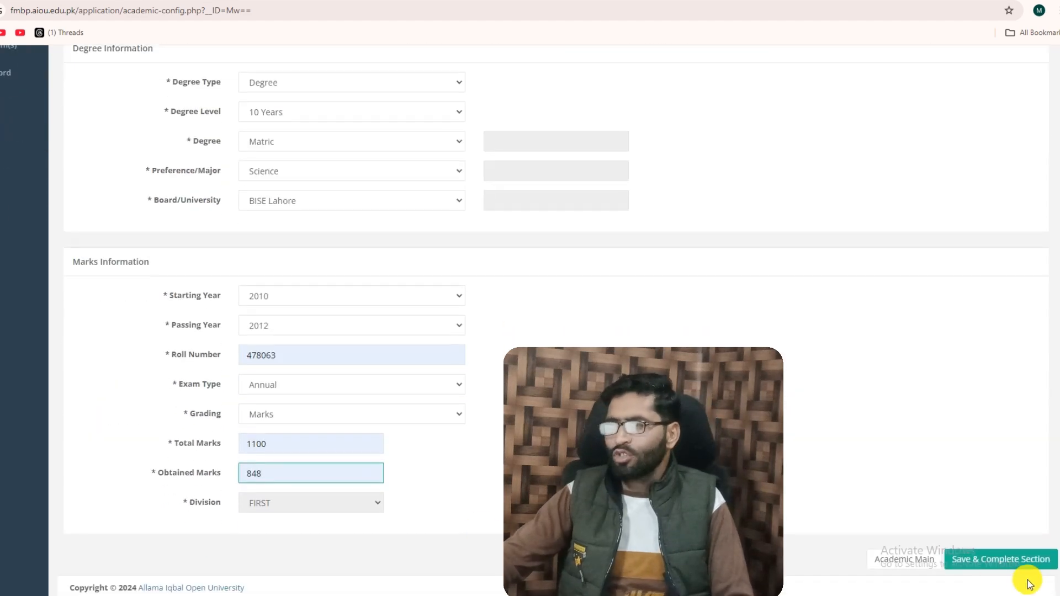
pyautogui.click(989, 561)
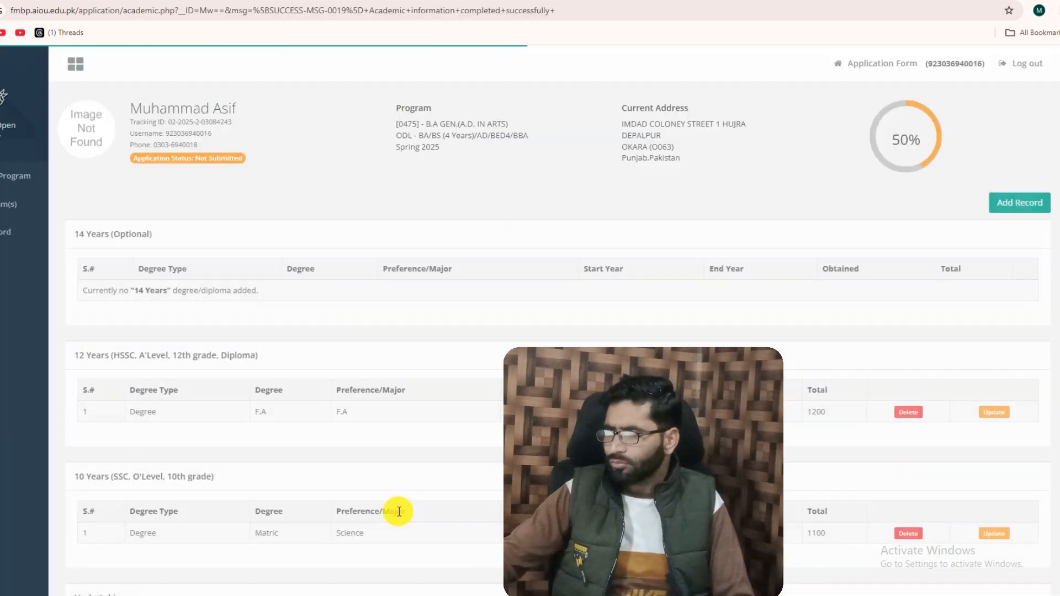
# Accept the academic record undertaking and save and complete the Academic Record section
pyautogui.scroll(-2, 450, 519)
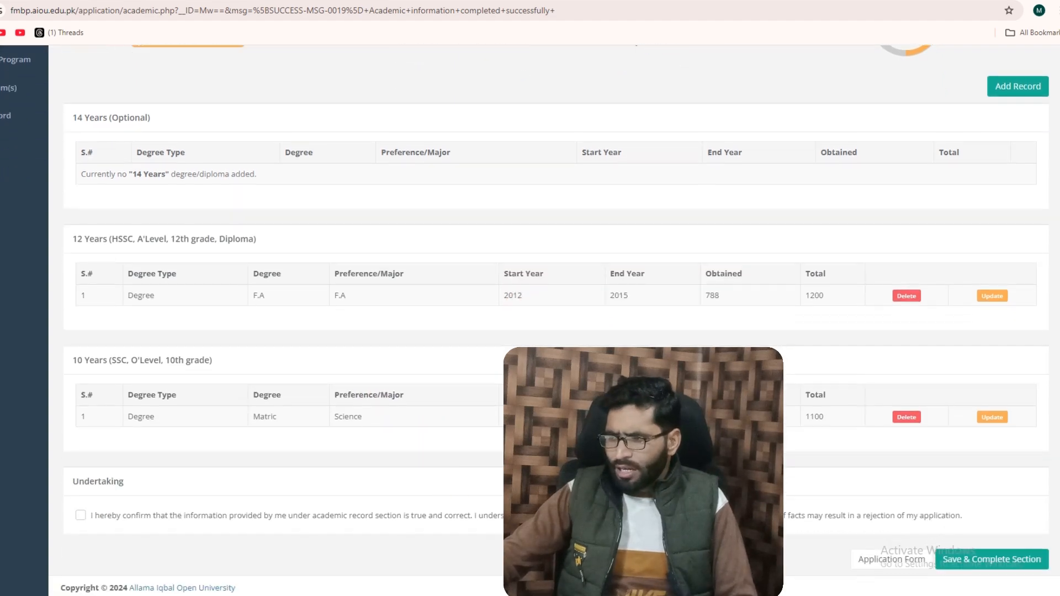
pyautogui.click(81, 516)
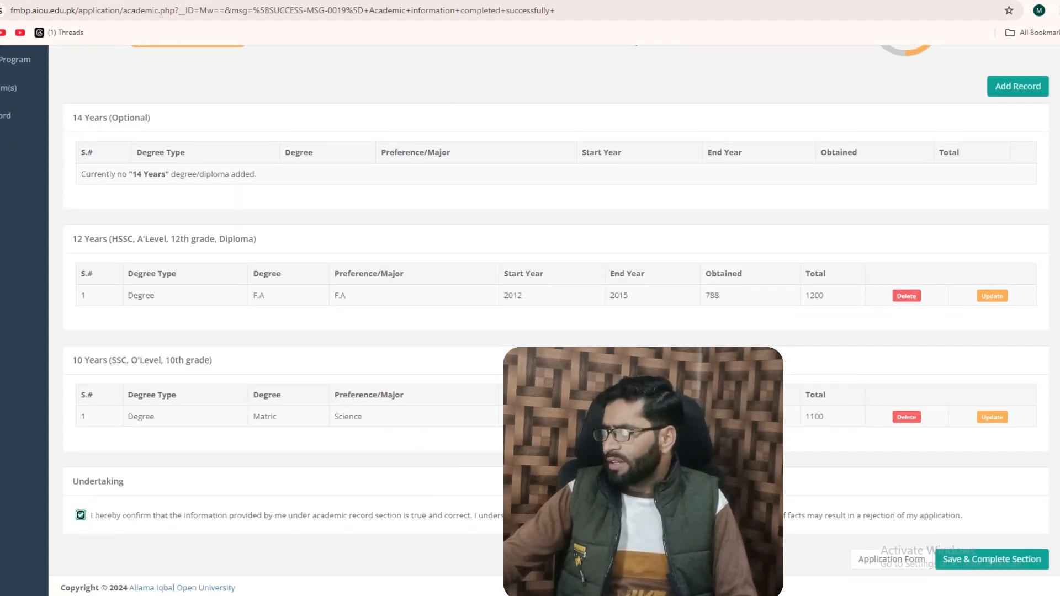
pyautogui.click(982, 561)
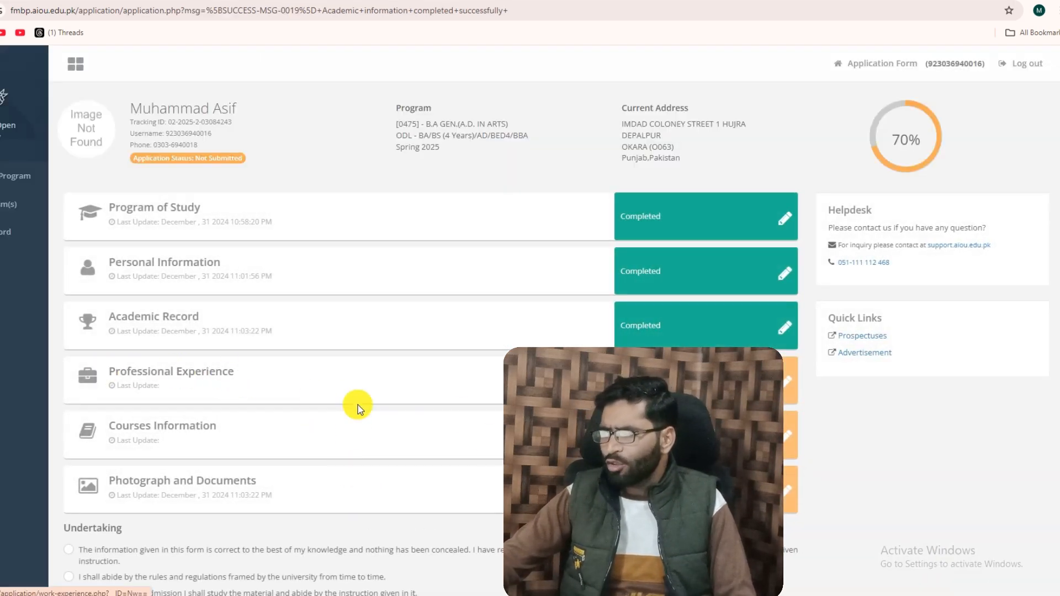
# Open the Professional Experience section and complete it without adding any work experience record
pyautogui.click(745, 382)
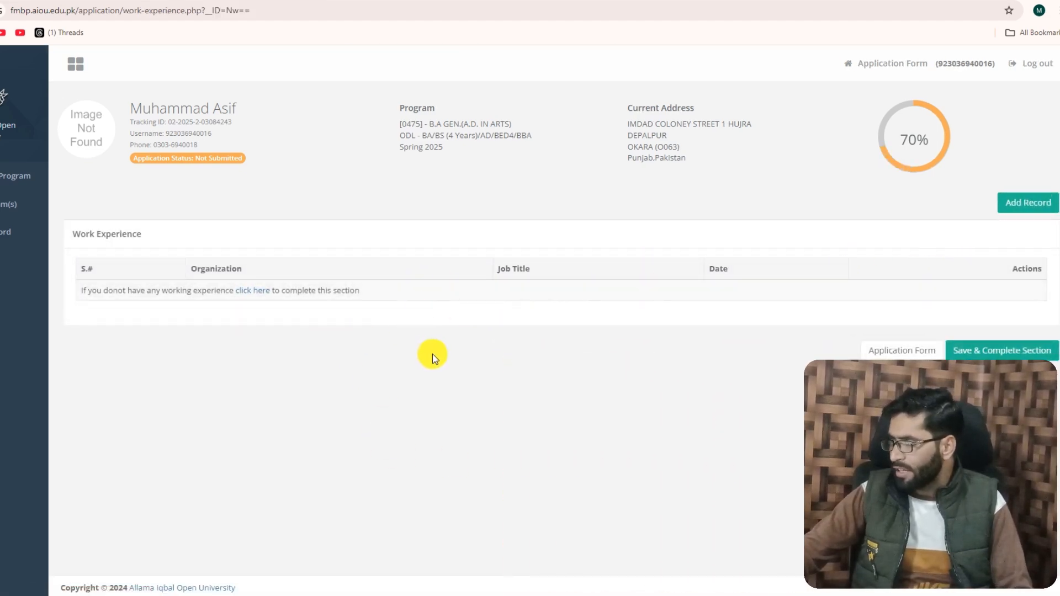
pyautogui.click(955, 350)
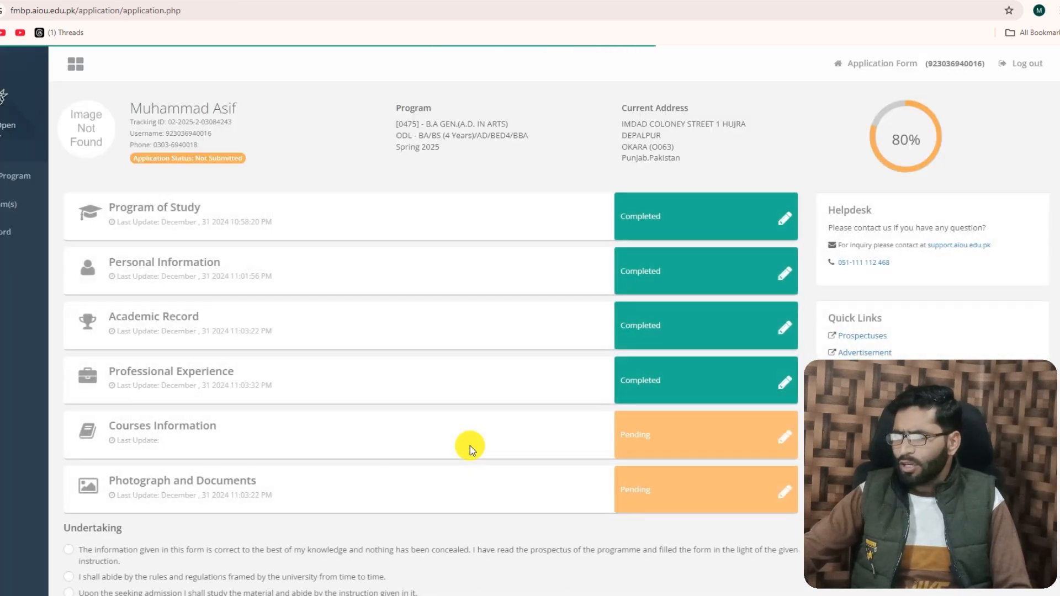
# In Courses Information, choose AIOU416 - ISLAMIAT as elective 3 and AIOU485 - HEALTH AND NUTRITION as elective 4, and save and complete the section
pyautogui.scroll(-1, 260, 426)
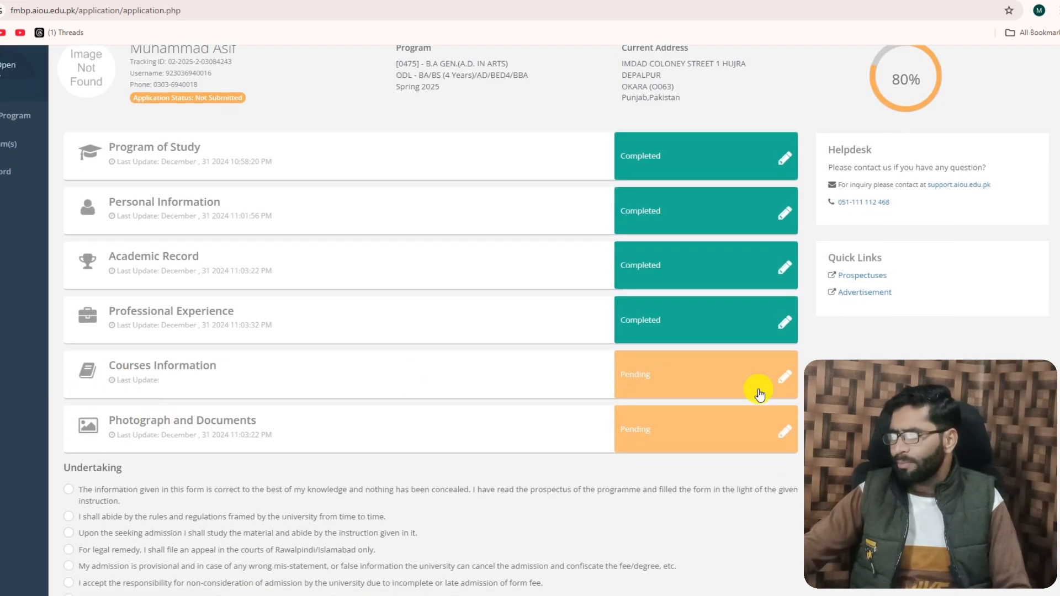
pyautogui.click(785, 378)
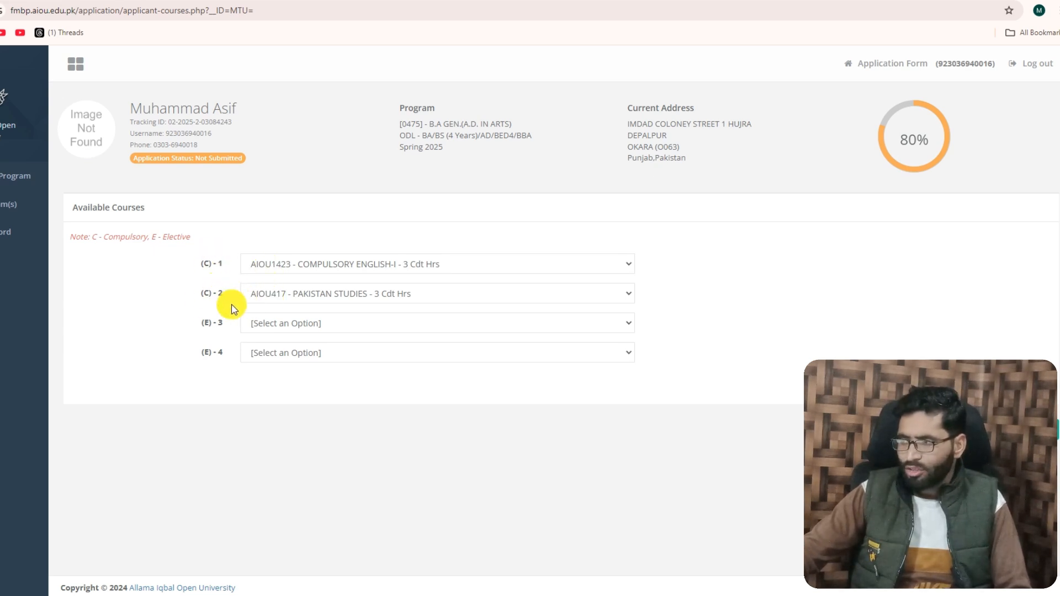
pyautogui.click(284, 323)
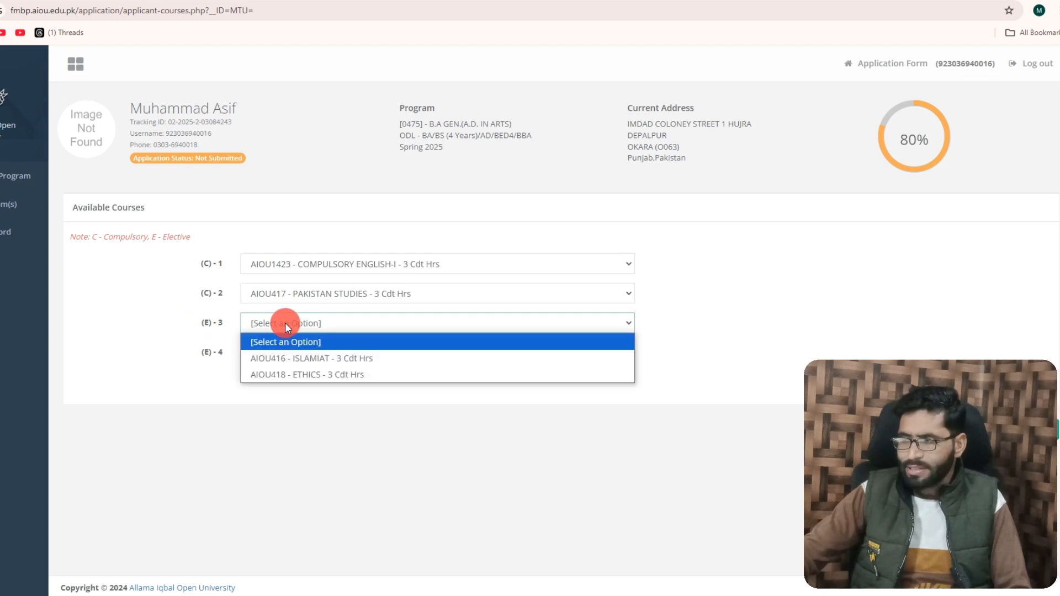
pyautogui.click(296, 358)
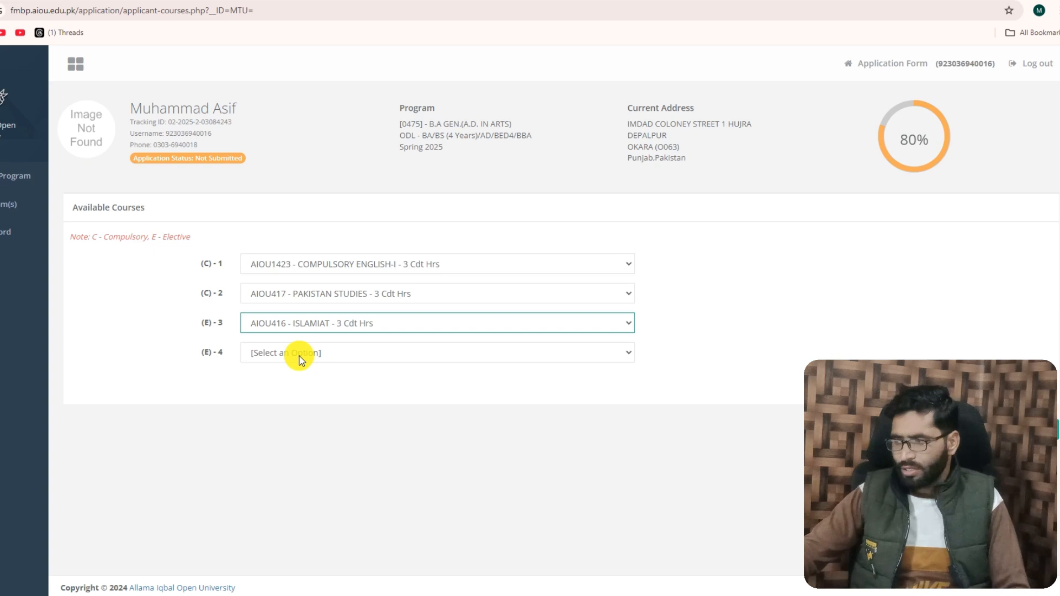
pyautogui.click(299, 356)
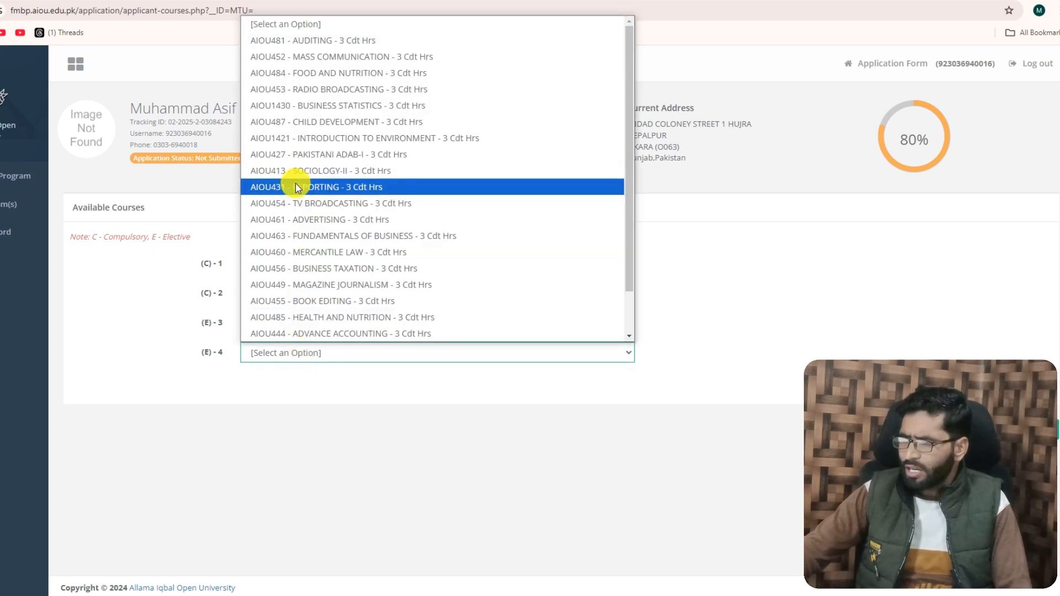
pyautogui.click(290, 317)
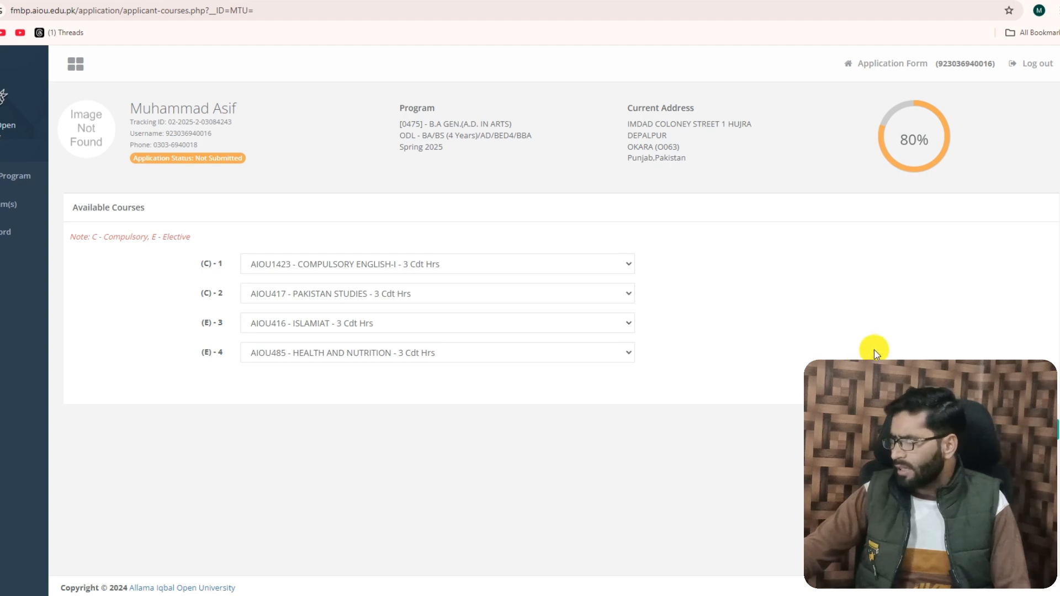
pyautogui.scroll(-6, 552, 320)
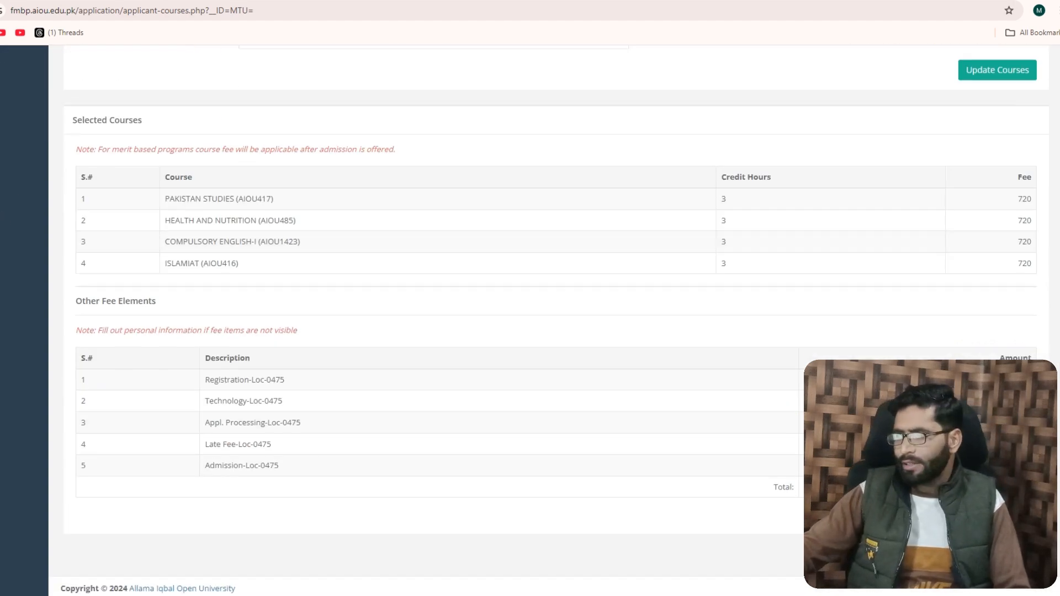
pyautogui.click(1006, 513)
# In Photograph and Documents, upload my pic.jpg from the applicant's folder inside aiou admissions as the Recent Photograph
pyautogui.scroll(-4, 633, 407)
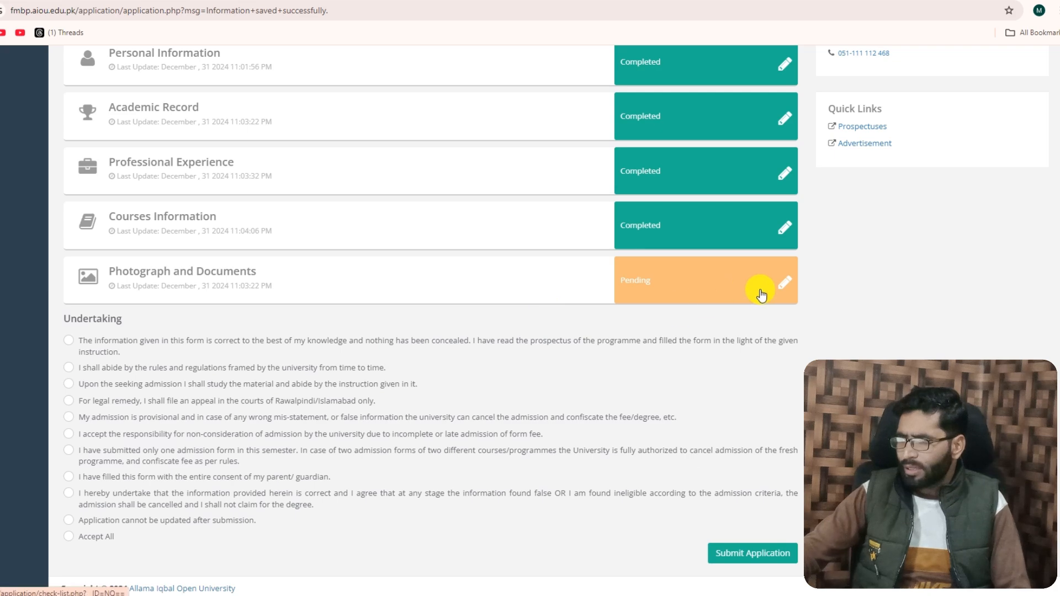
pyautogui.click(786, 287)
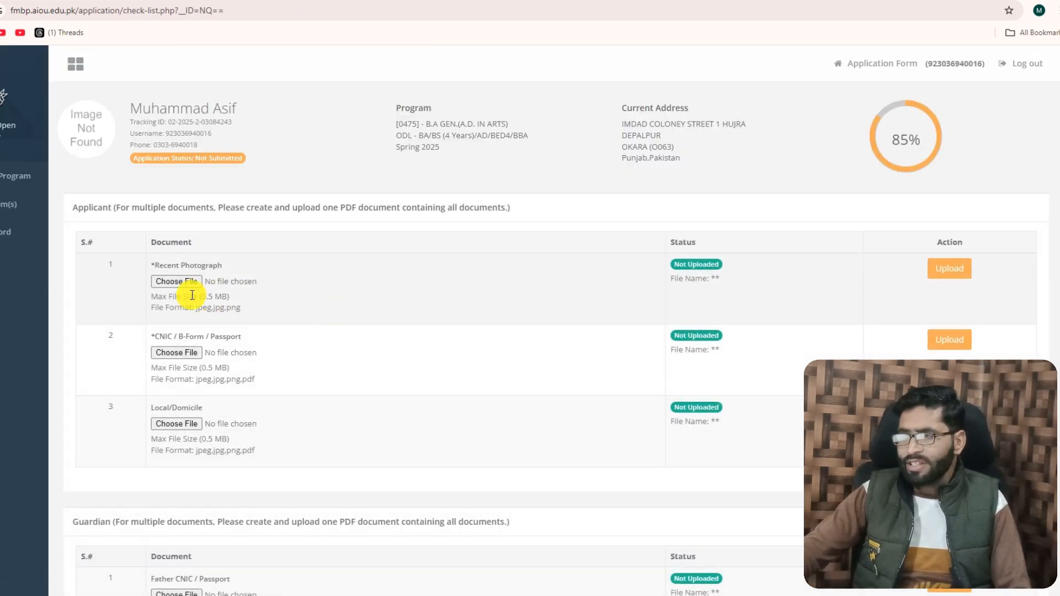
pyautogui.click(177, 283)
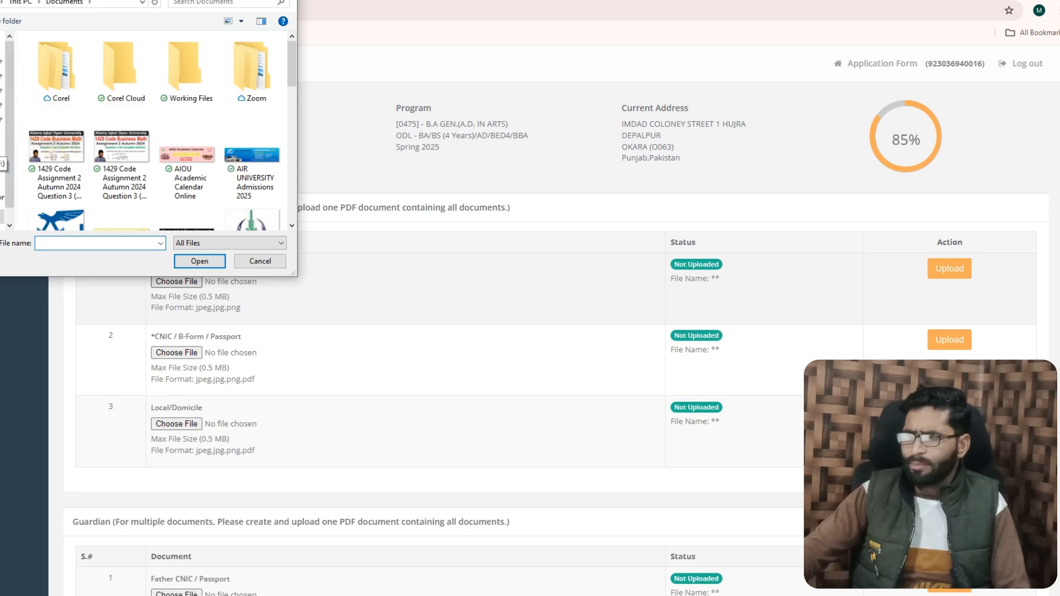
pyautogui.click(3, 163)
pyautogui.doubleClick(56, 51)
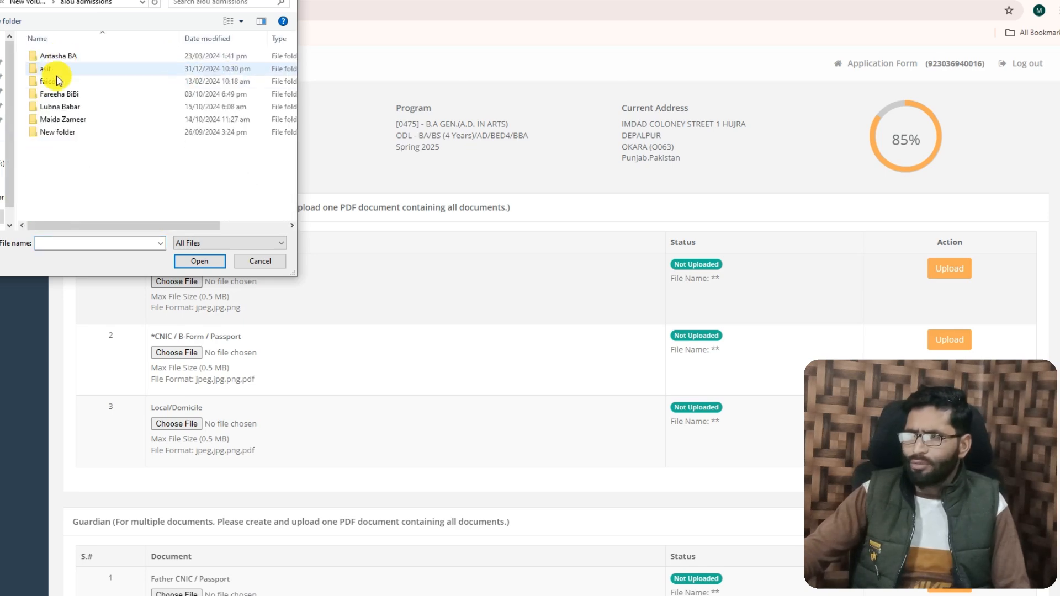
pyautogui.doubleClick(54, 70)
pyautogui.click(99, 119)
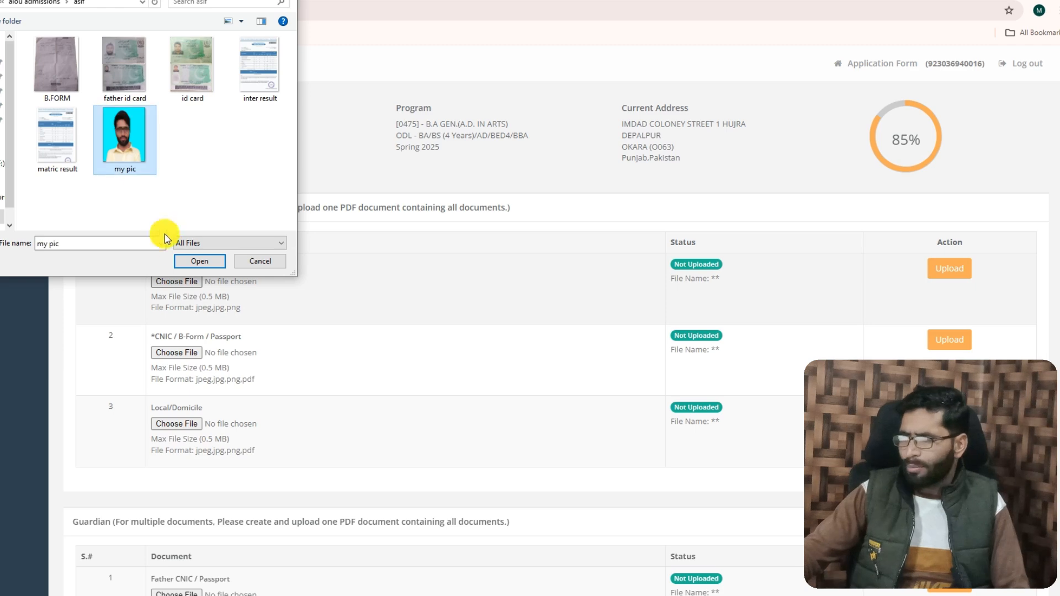
pyautogui.click(193, 263)
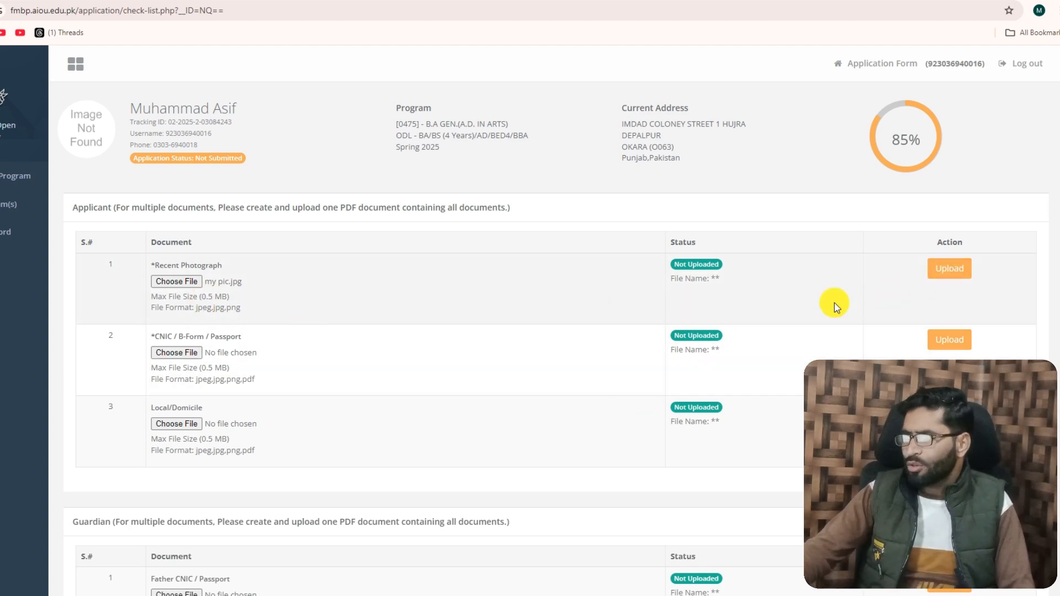
pyautogui.click(936, 275)
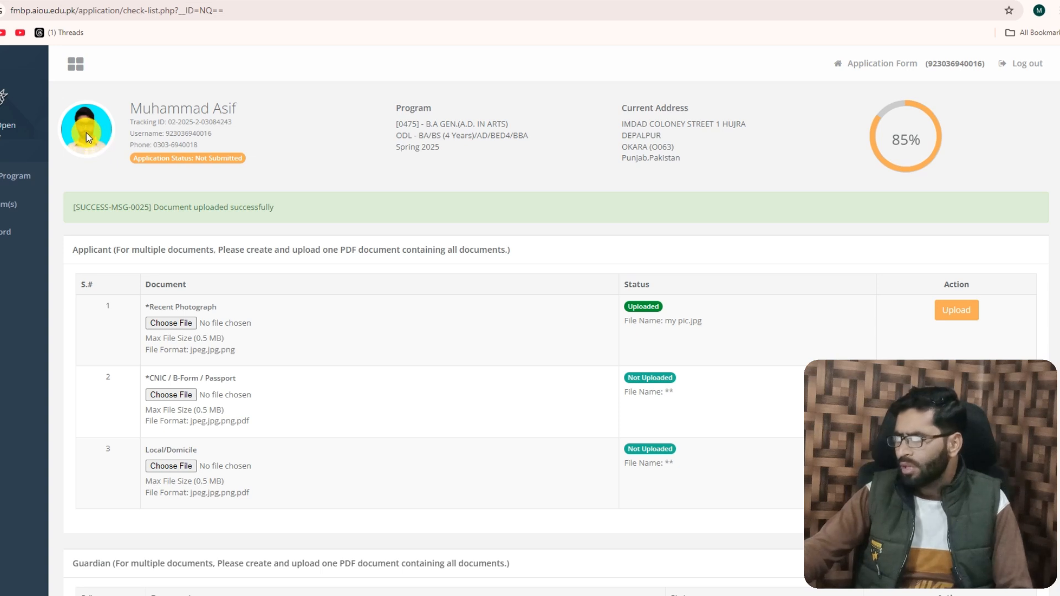
# Upload id card.jpg as the applicant's CNIC / B-Form / Passport document
pyautogui.scroll(-2, 451, 362)
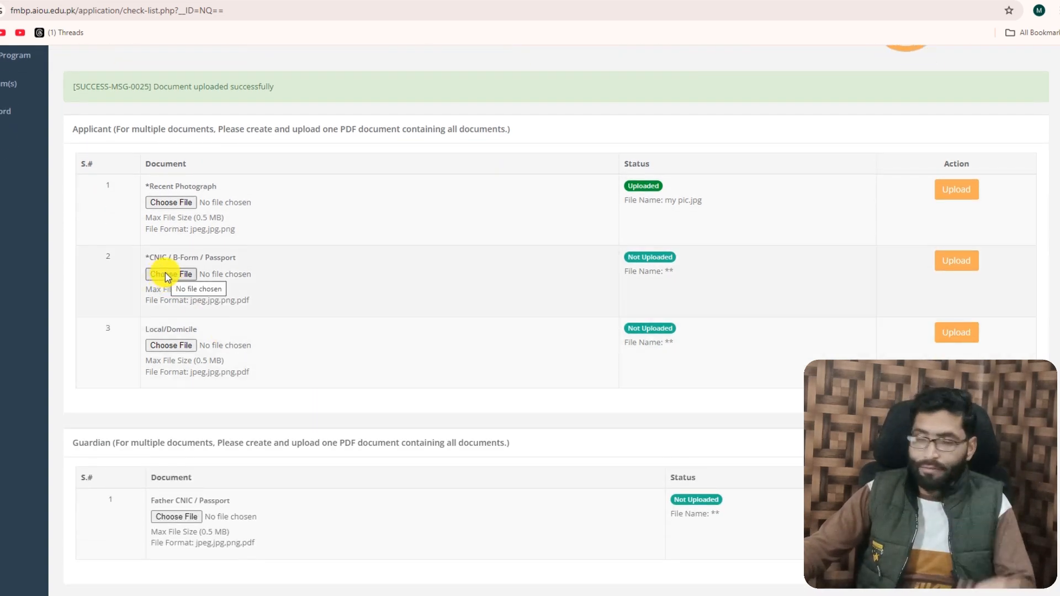
pyautogui.click(167, 274)
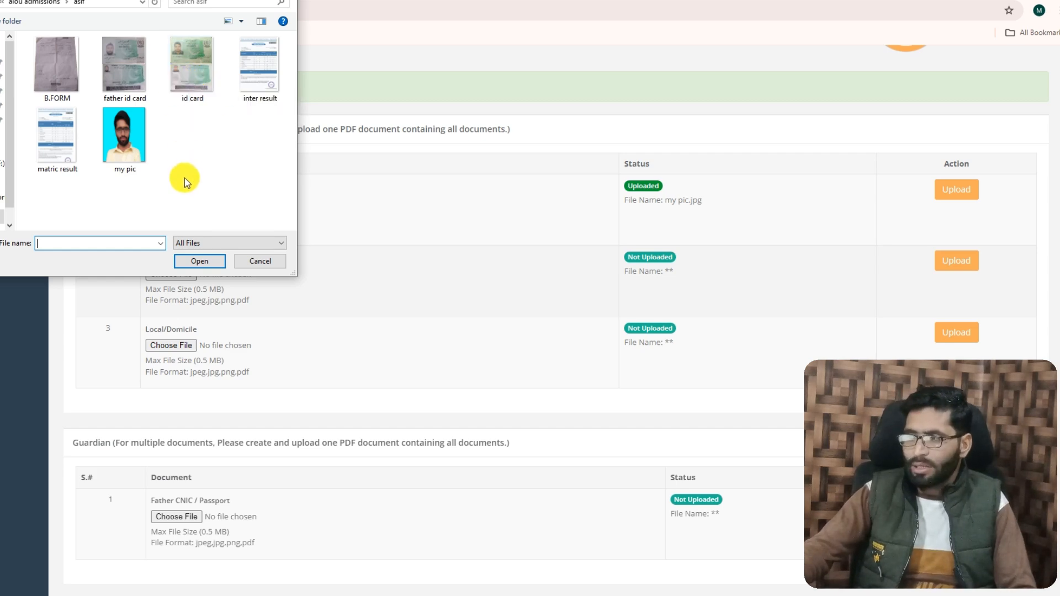
pyautogui.click(185, 65)
pyautogui.click(191, 259)
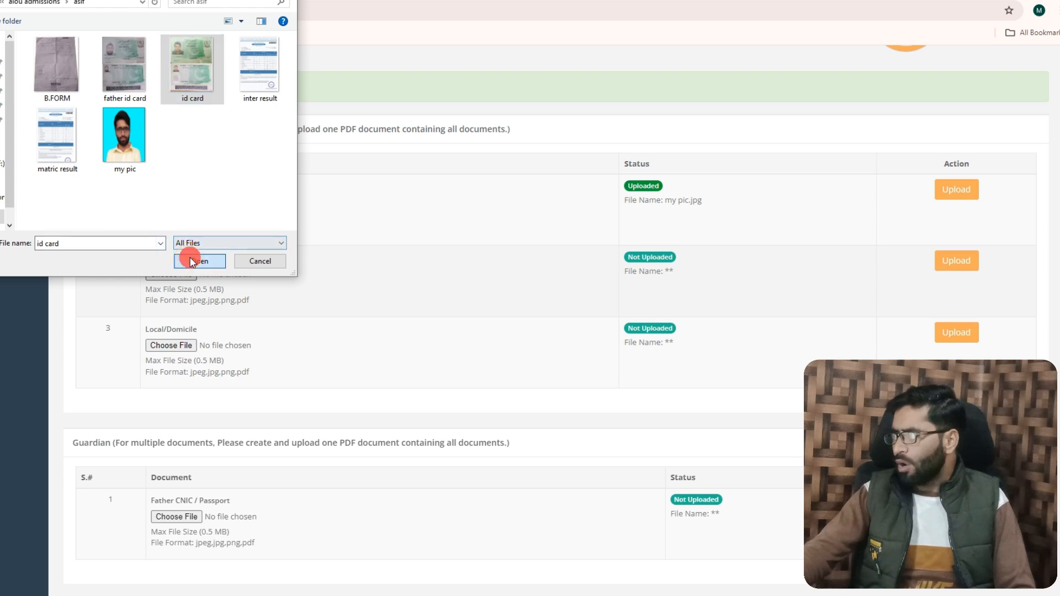
pyautogui.click(956, 262)
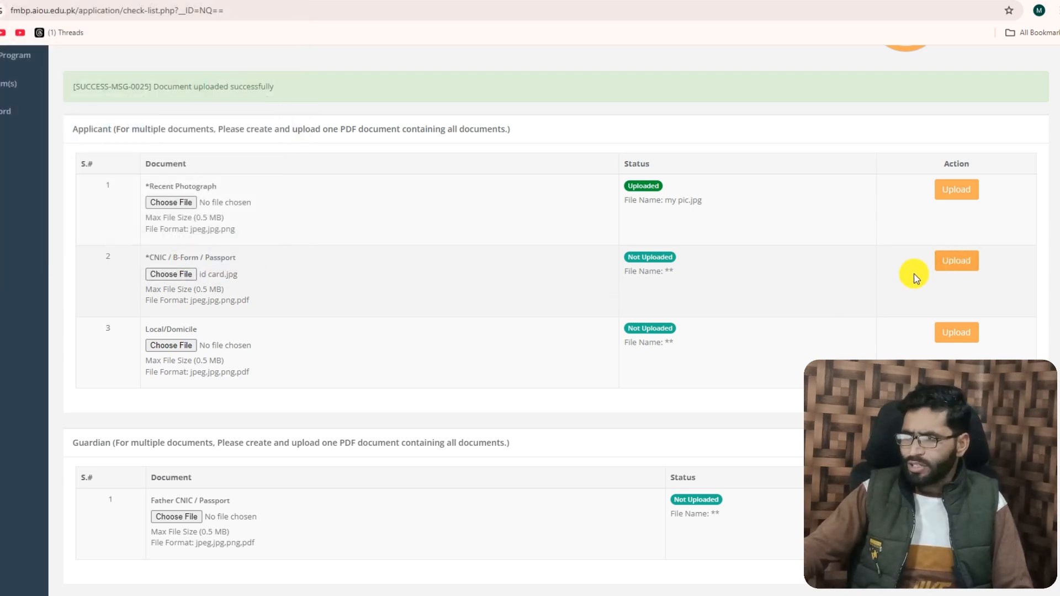
pyautogui.scroll(-3, 294, 279)
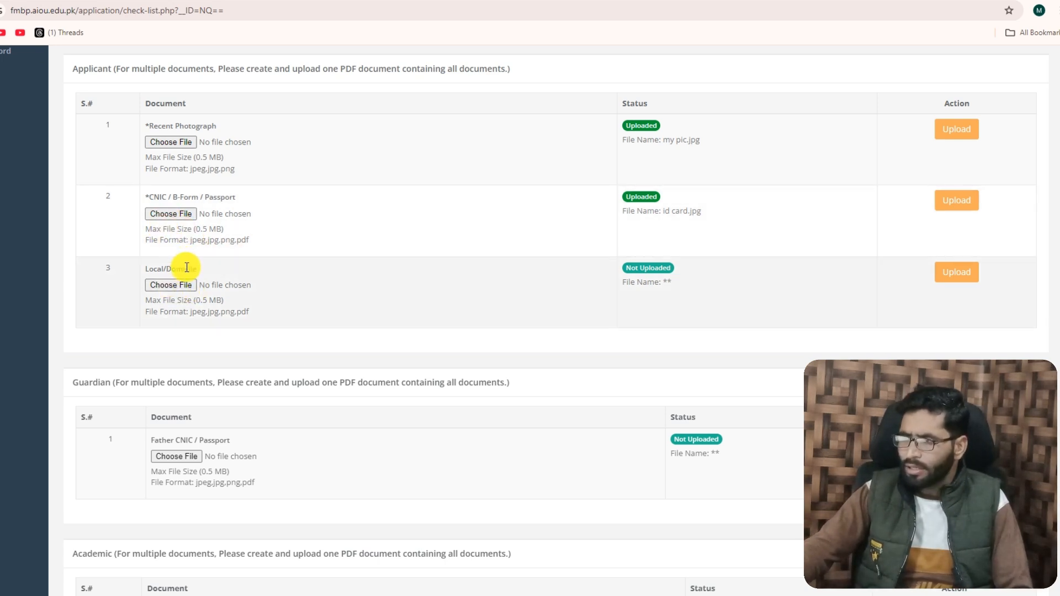
# Upload father id card.jpg as the Father CNIC / Passport document in the Guardian section
pyautogui.scroll(-3, 217, 280)
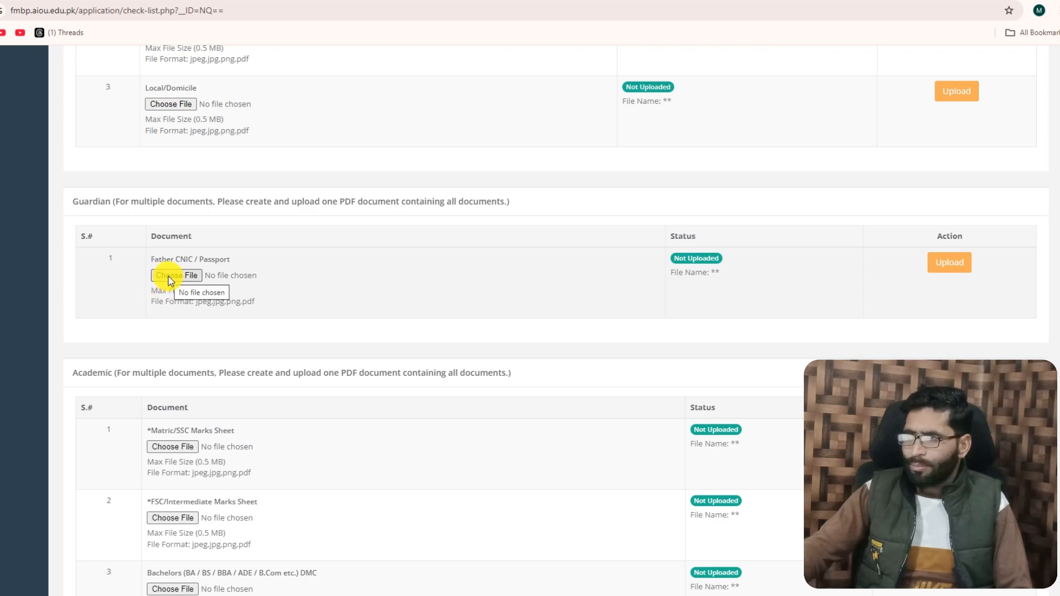
pyautogui.click(168, 276)
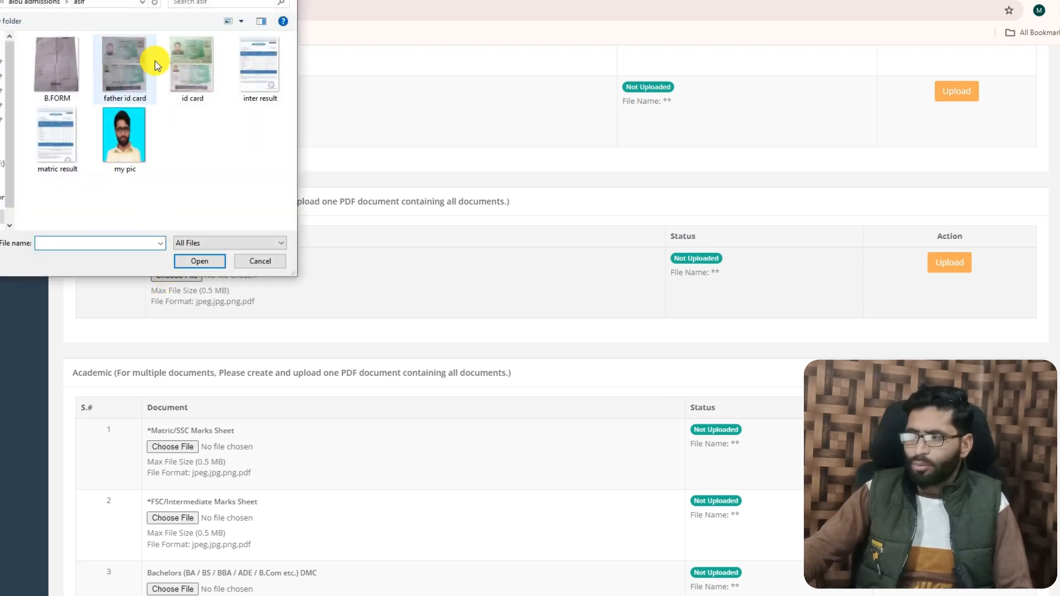
pyautogui.click(124, 72)
pyautogui.click(197, 262)
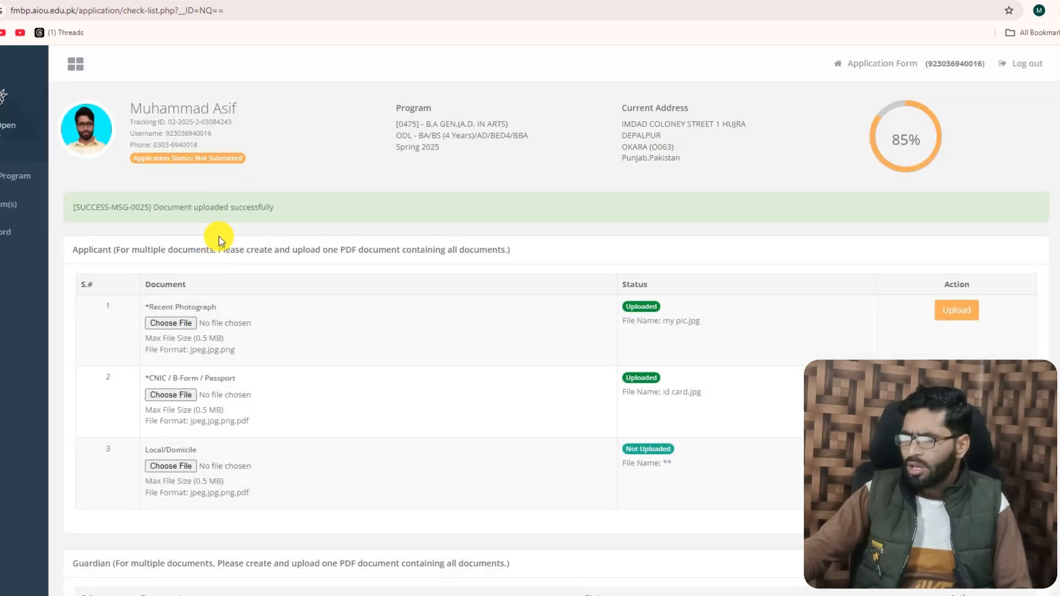
# Upload matric result.jpg as the Matric/SSC Marks Sheet in the Academic section
pyautogui.scroll(-9, 220, 241)
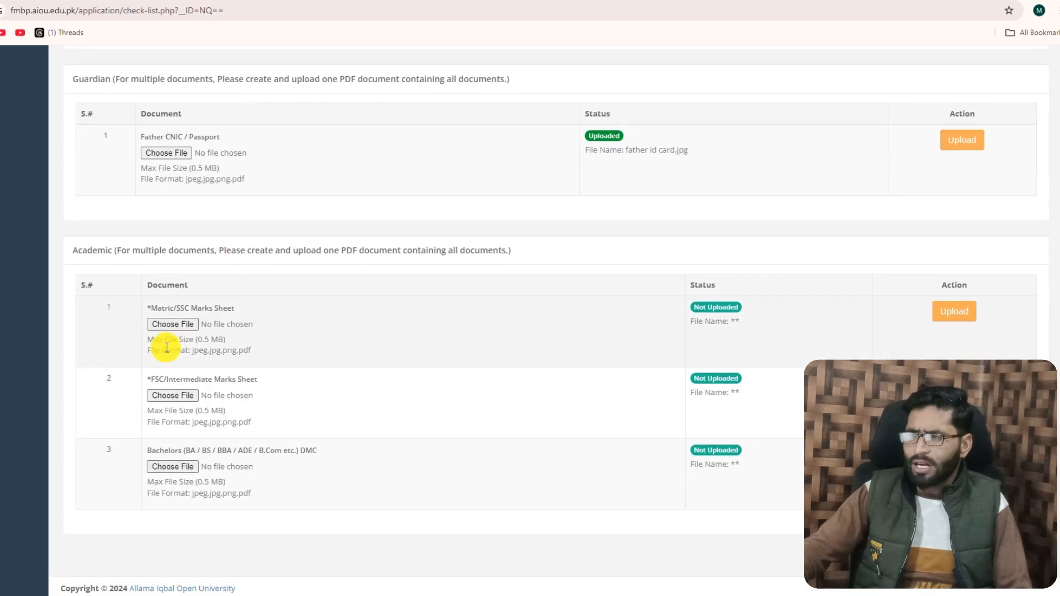
pyautogui.click(170, 325)
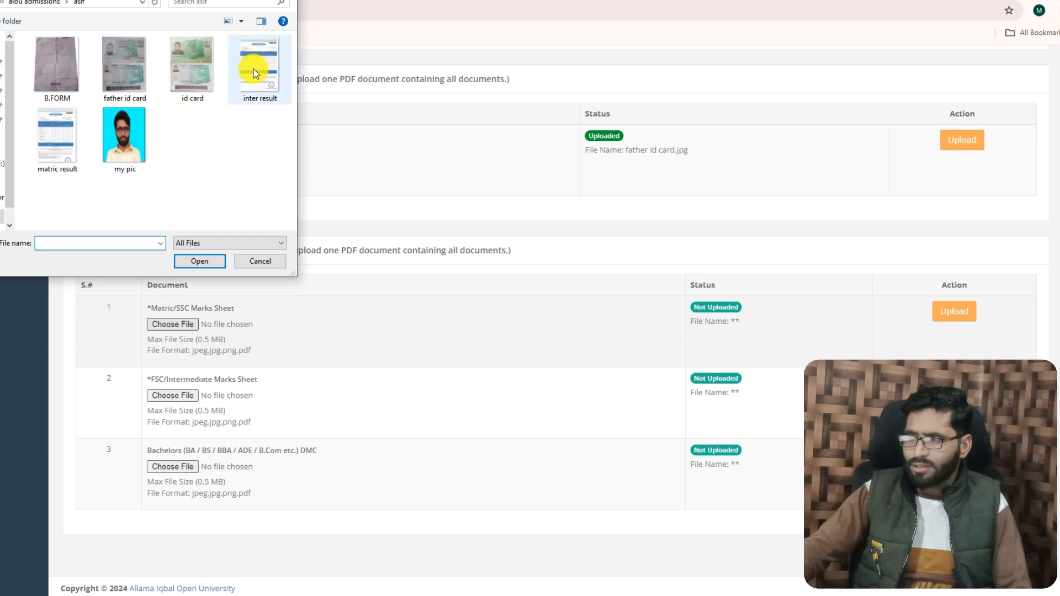
pyautogui.click(56, 142)
pyautogui.click(203, 260)
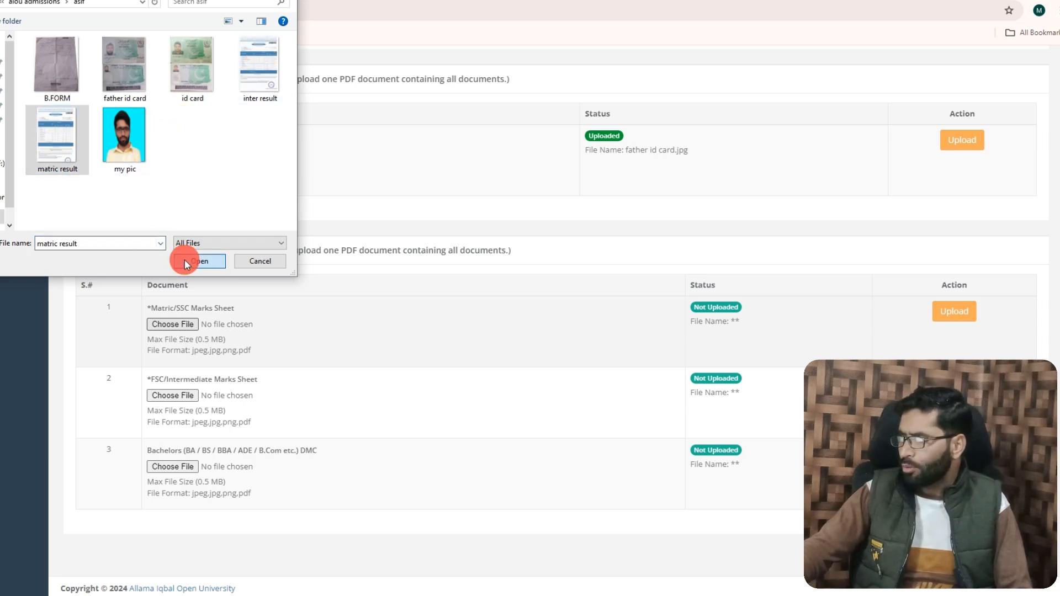
pyautogui.click(952, 310)
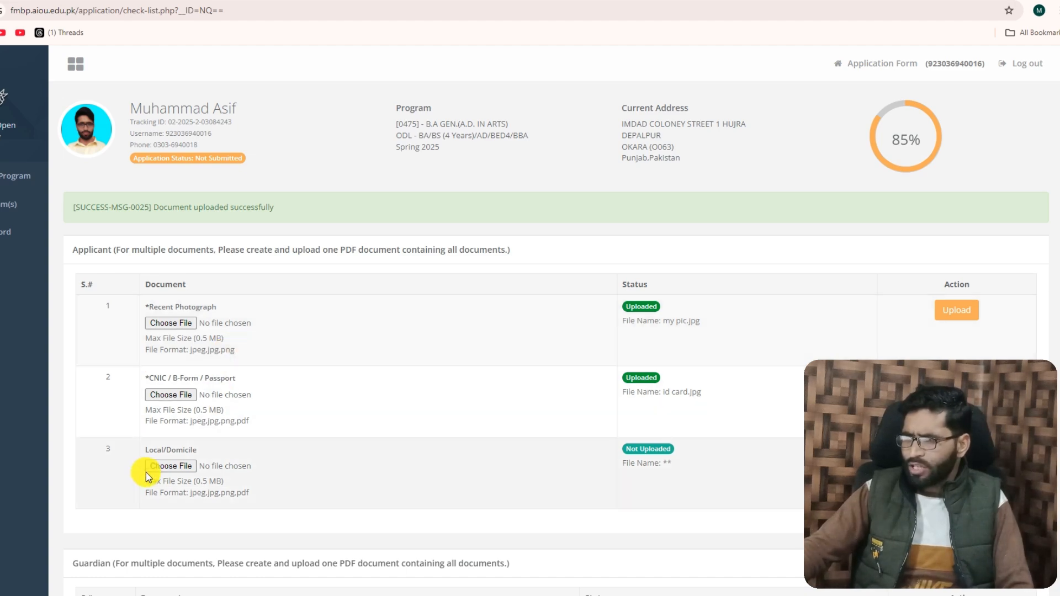
# Upload inter result.jpg as the FSC/Intermediate Marks Sheet in the Academic section
pyautogui.scroll(-1, 177, 414)
pyautogui.scroll(-8, 178, 424)
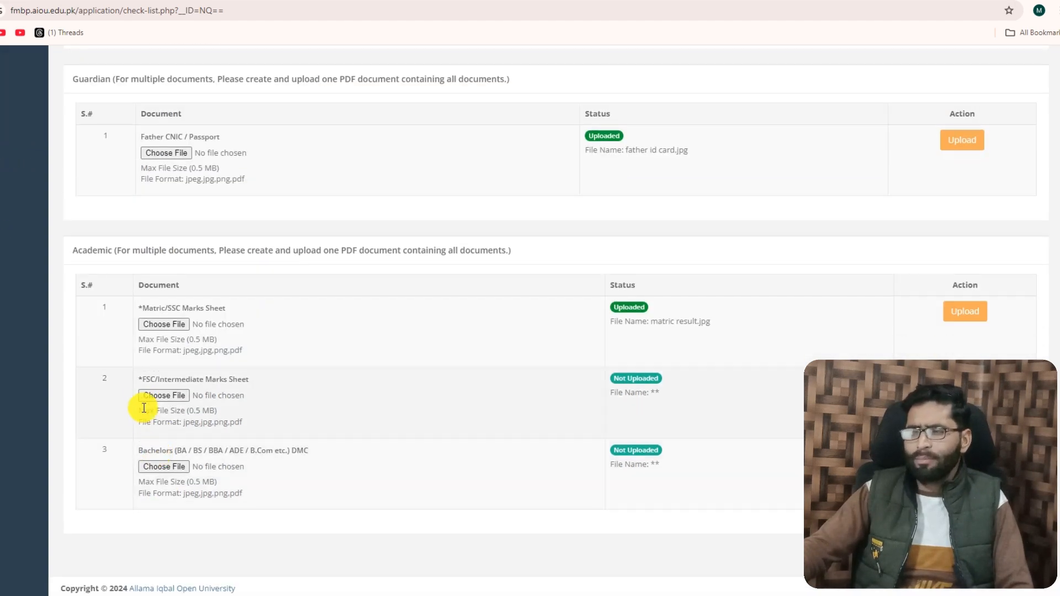
pyautogui.click(154, 395)
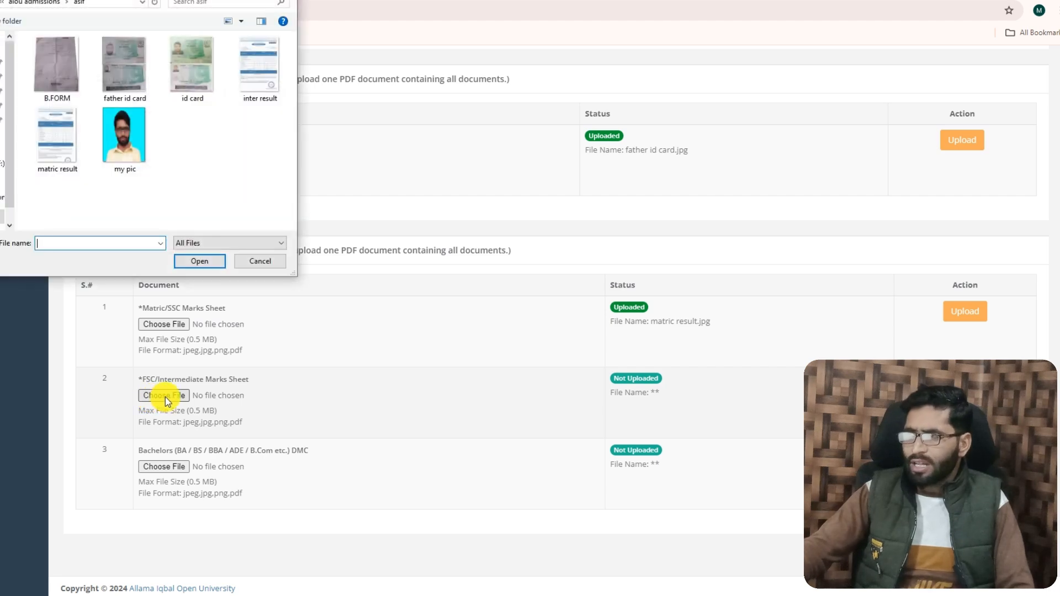
pyautogui.click(234, 68)
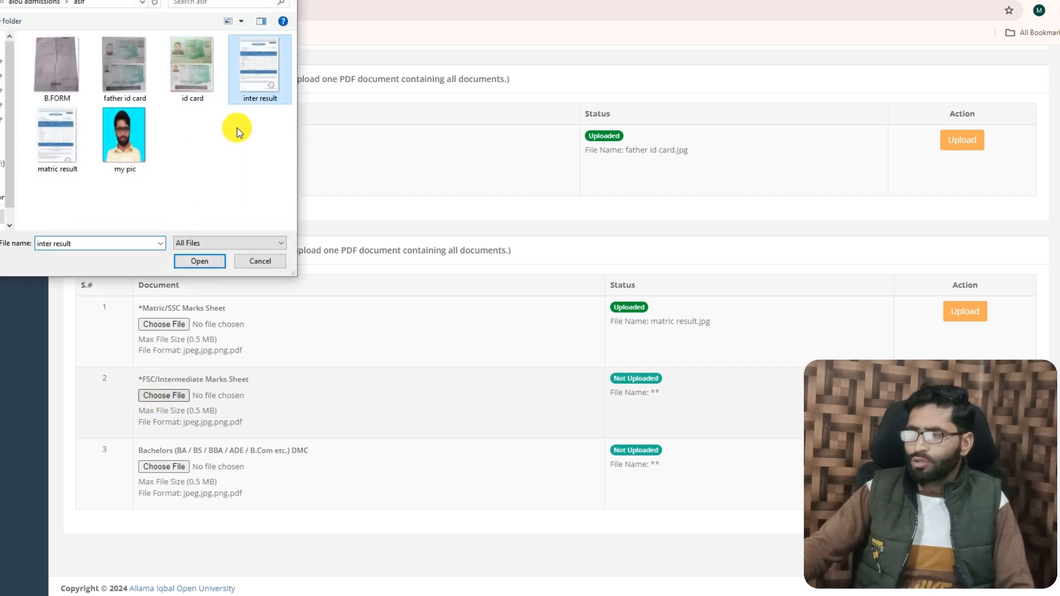
pyautogui.click(196, 264)
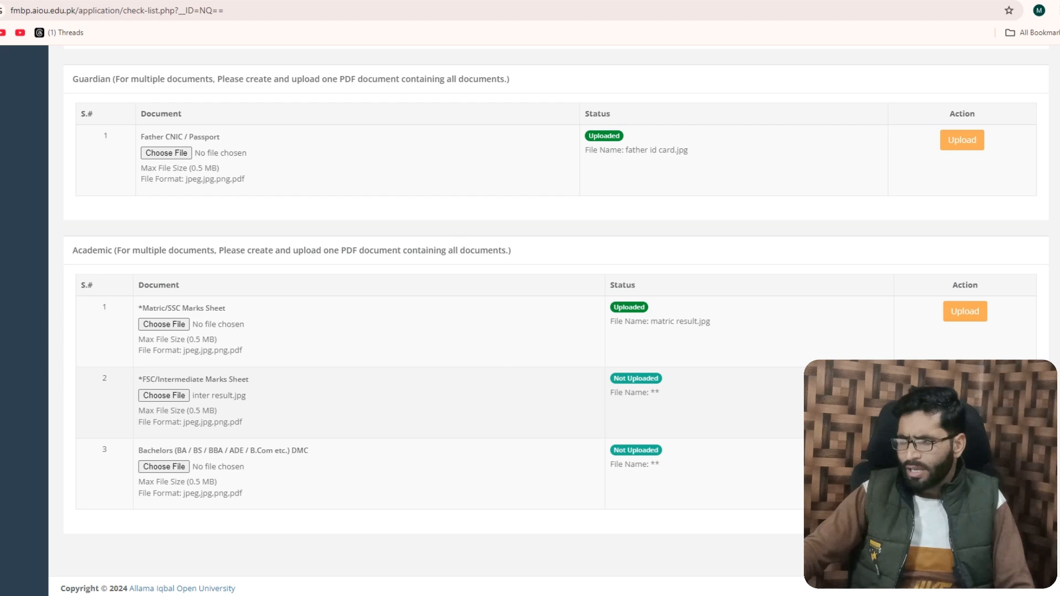
pyautogui.click(965, 383)
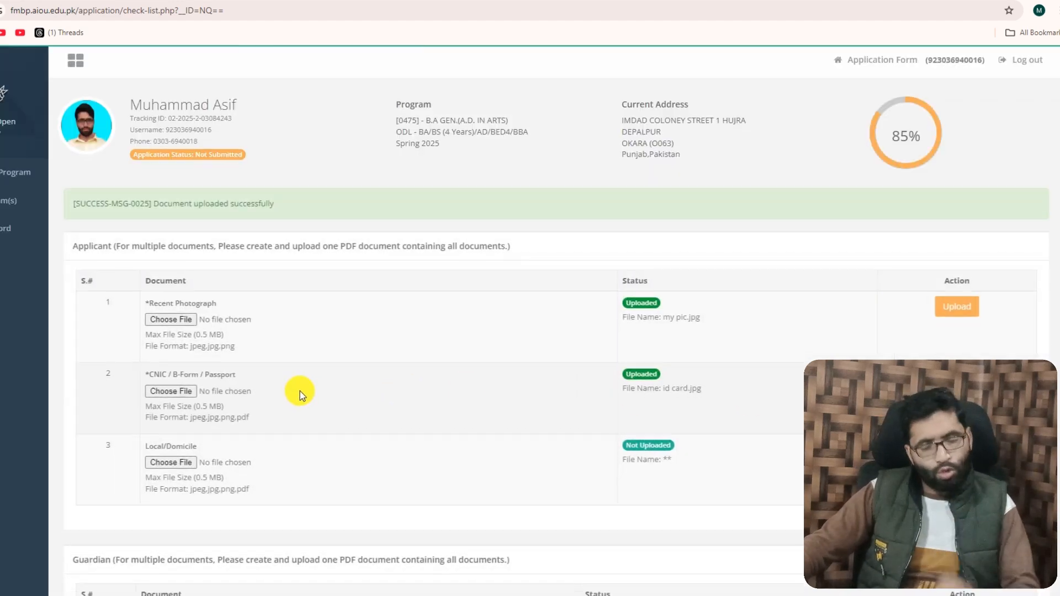
# Complete the Photograph and Documents section and check the section statuses on the application overview
pyautogui.scroll(-8, 303, 397)
pyautogui.scroll(-1, 303, 402)
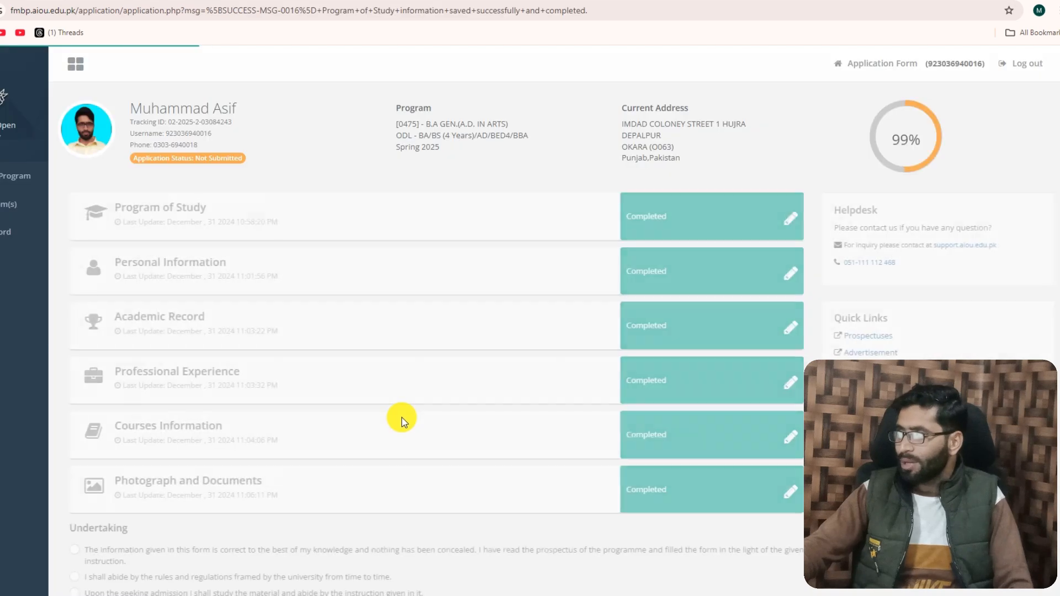
pyautogui.scroll(-4, 528, 390)
pyautogui.scroll(4, 528, 389)
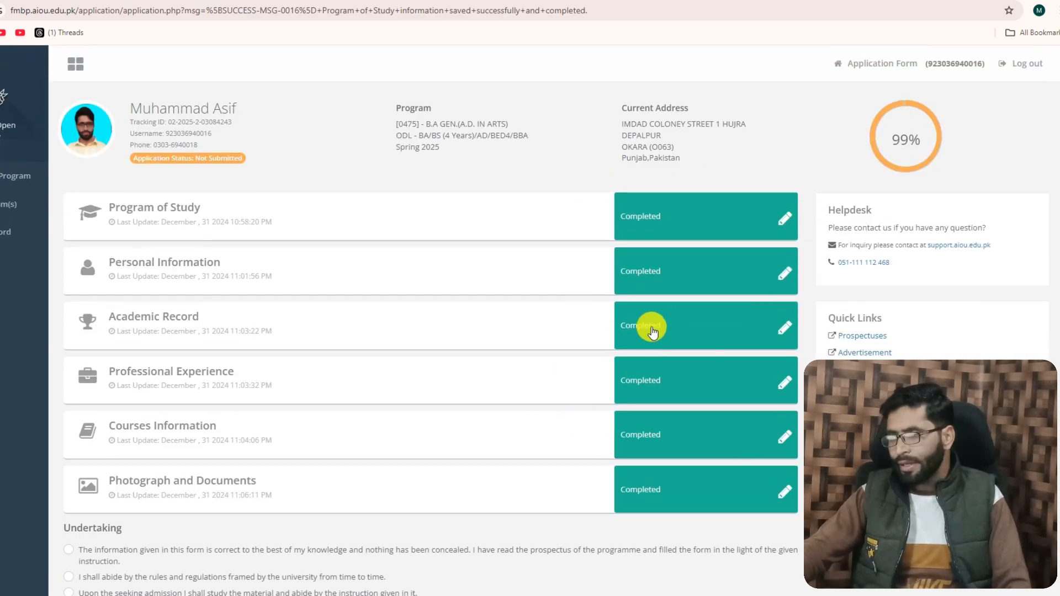
# Accept all statements in the Undertaking and submit the application, confirming the submission
pyautogui.scroll(-4, 397, 359)
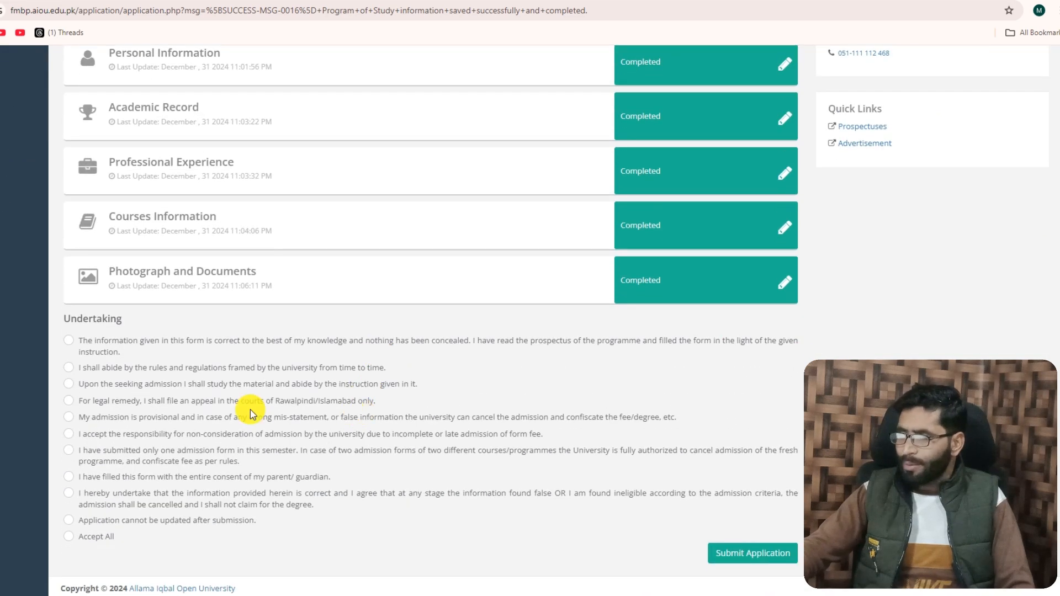
pyautogui.scroll(4, 246, 278)
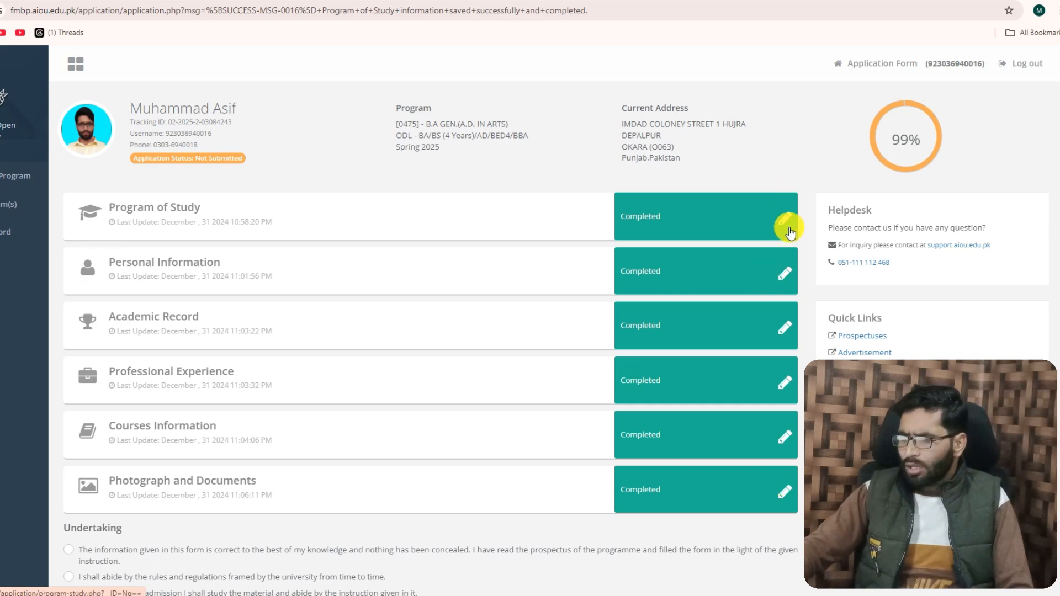
pyautogui.scroll(-4, 415, 298)
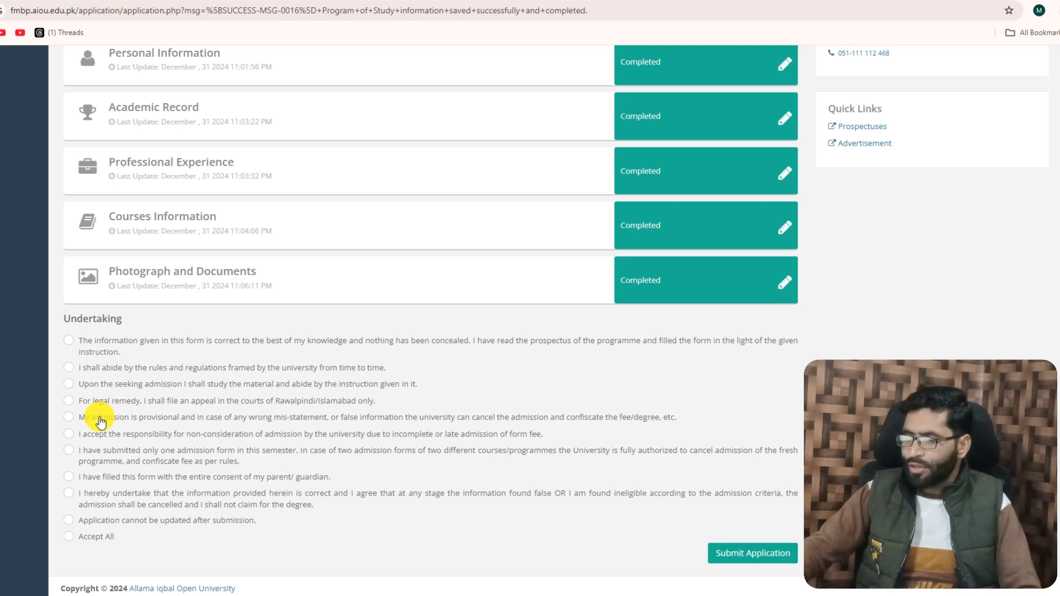
pyautogui.click(73, 540)
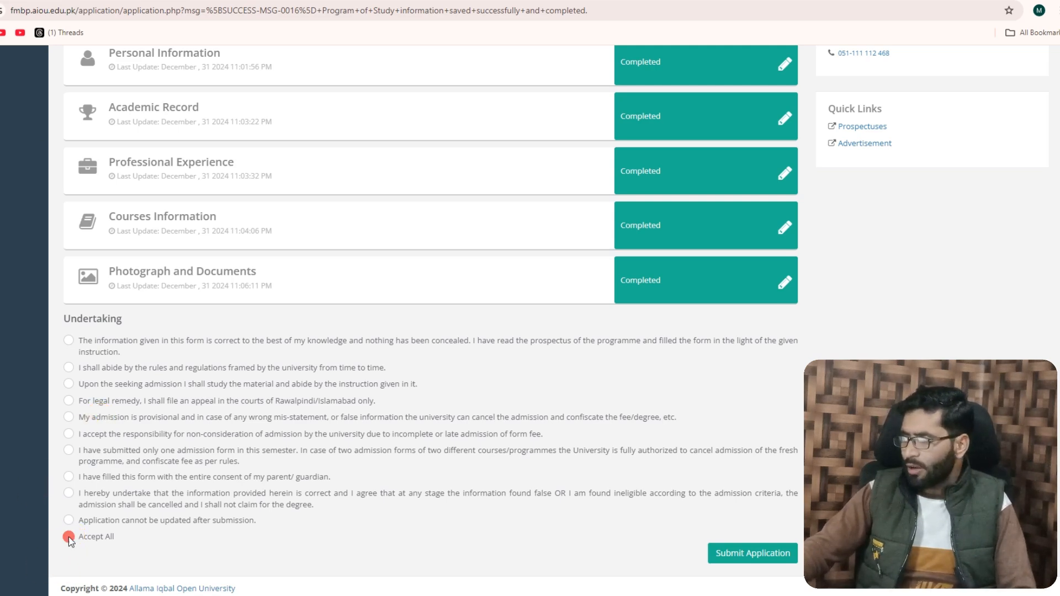
pyautogui.click(717, 552)
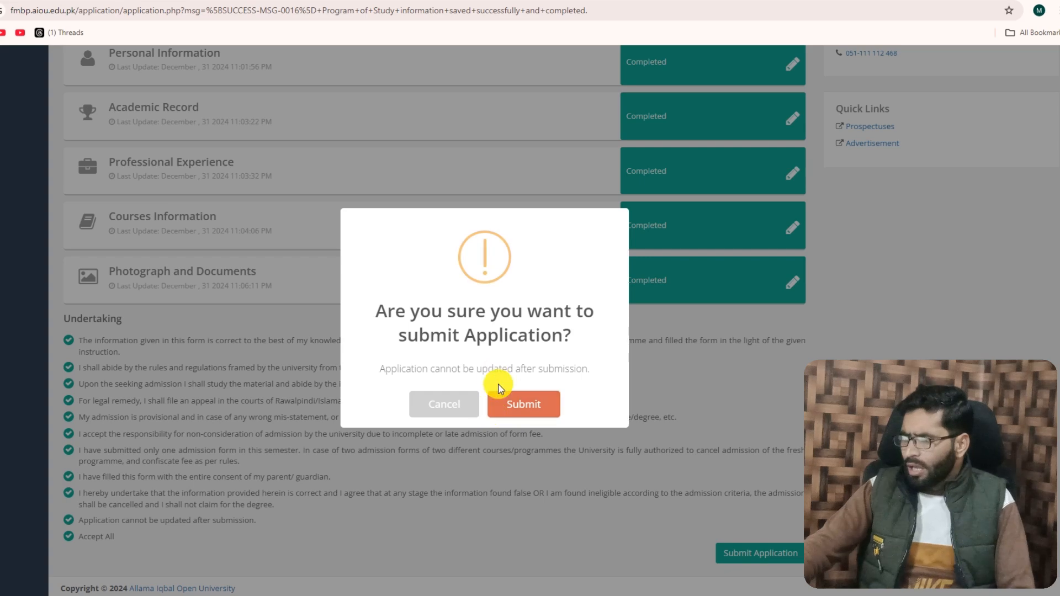
pyautogui.click(499, 403)
# Download the unpaid fee voucher from Application Documents and open the downloaded PDF
pyautogui.scroll(-1, 622, 375)
pyautogui.scroll(-3, 613, 376)
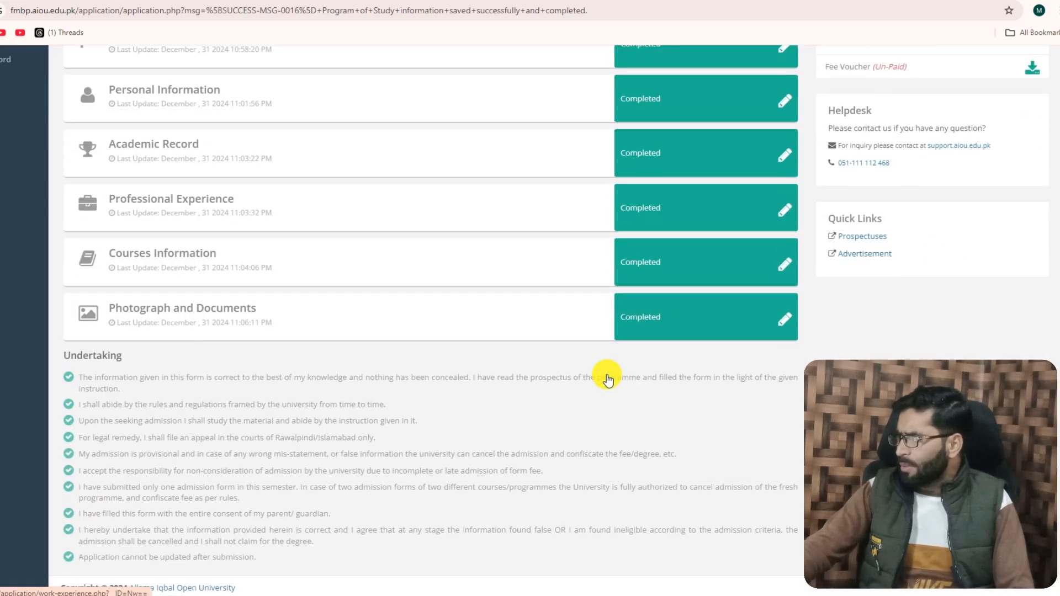
pyautogui.scroll(4, 530, 379)
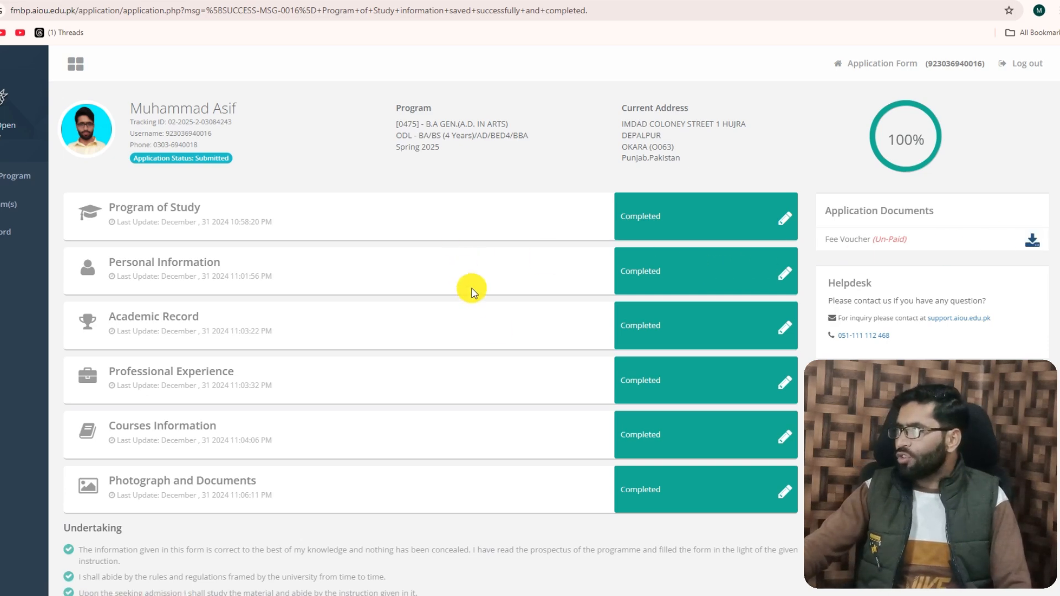
pyautogui.click(1032, 242)
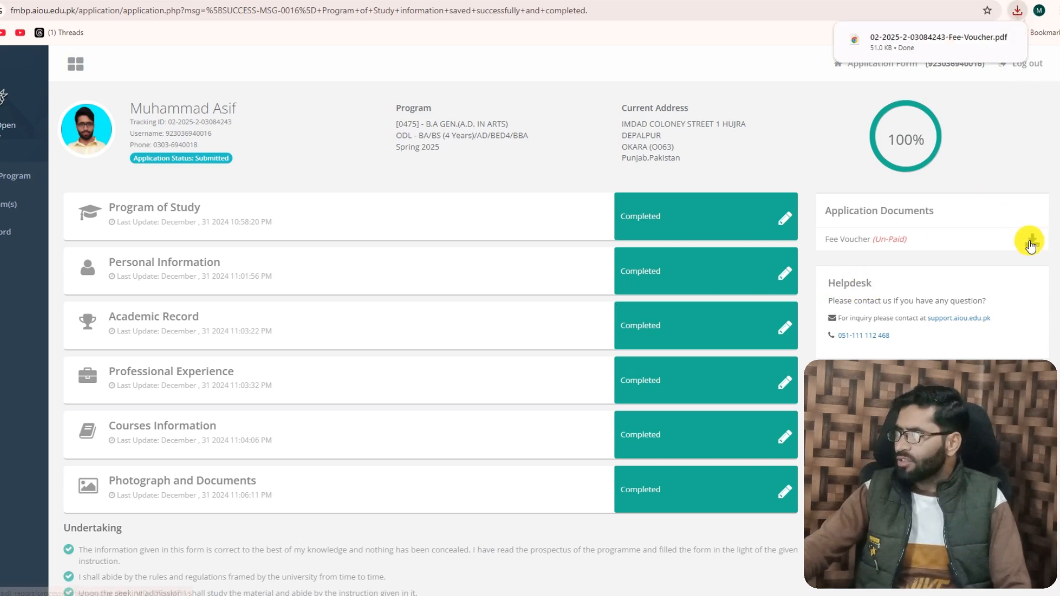
pyautogui.click(903, 40)
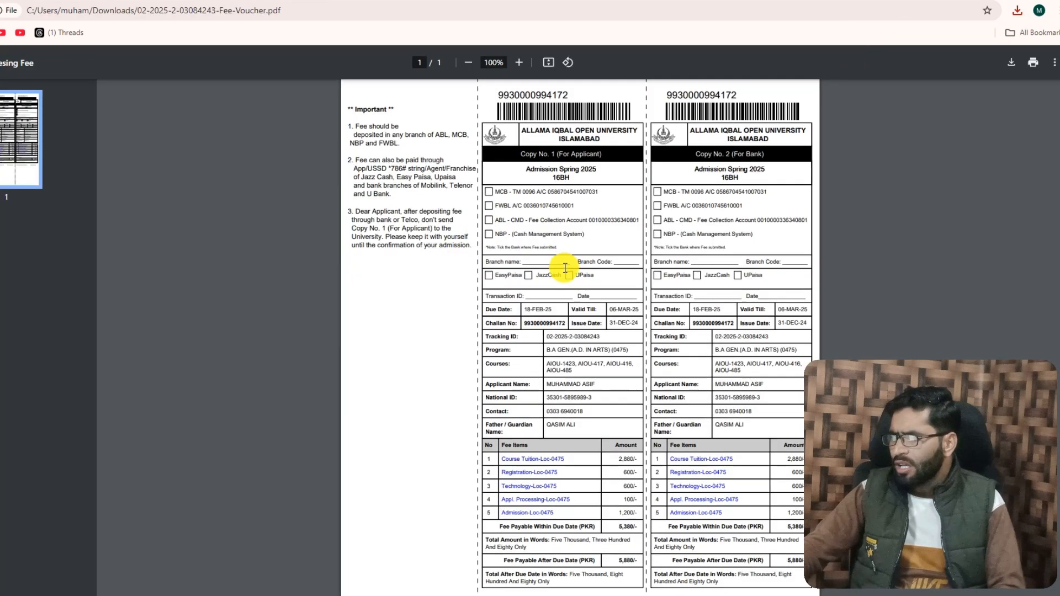
# Enlarge the fee voucher and highlight the challan number above the barcode on the applicant's copy
pyautogui.scroll(-3, 563, 270)
pyautogui.scroll(3, 563, 281)
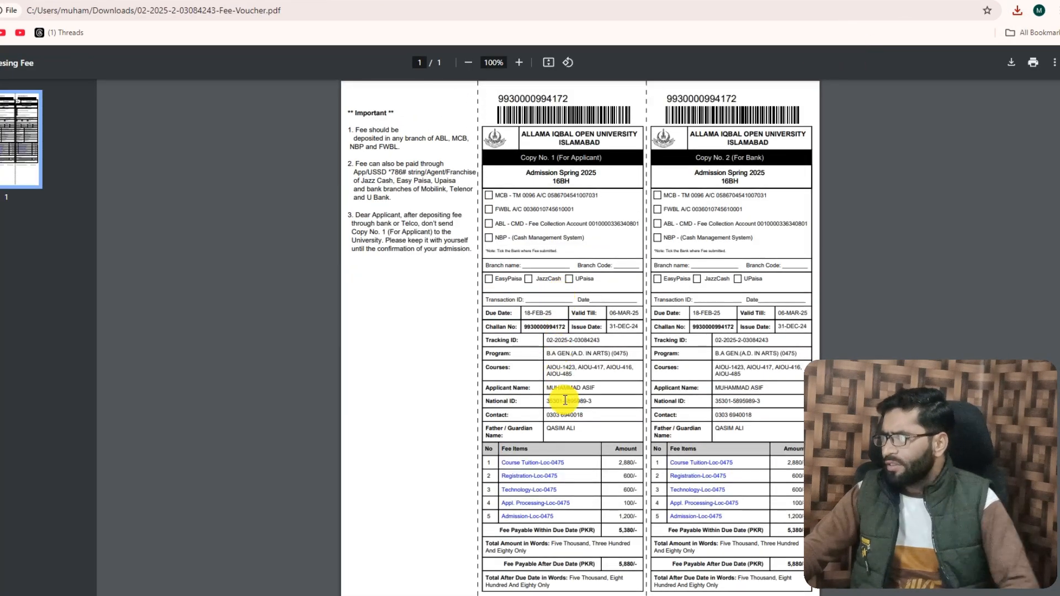
pyautogui.scroll(3, 568, 423)
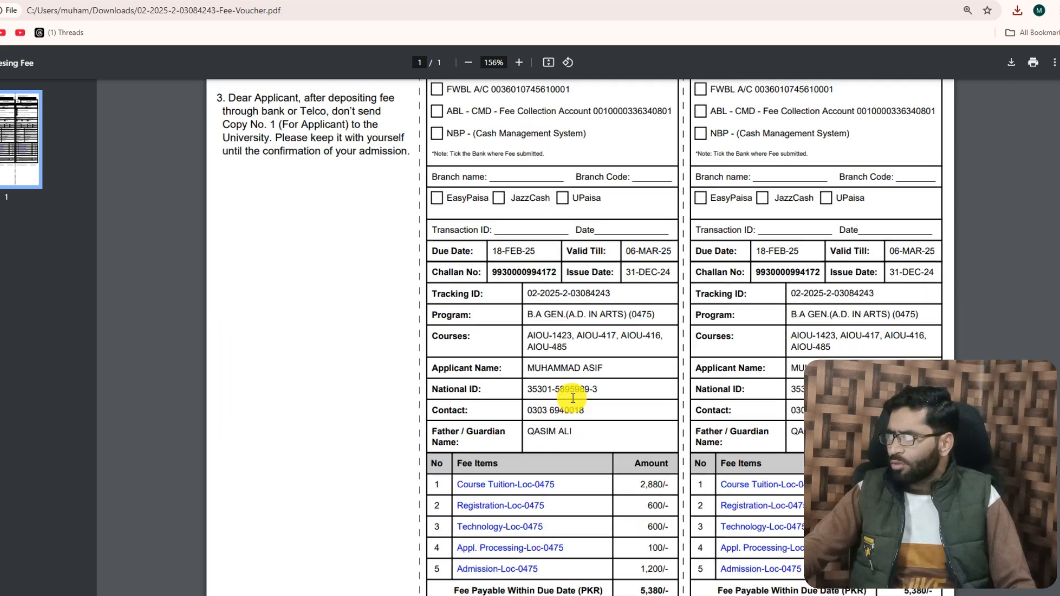
pyautogui.scroll(2, 564, 387)
pyautogui.scroll(-2, 563, 372)
pyautogui.scroll(1, 569, 367)
pyautogui.scroll(2, 569, 371)
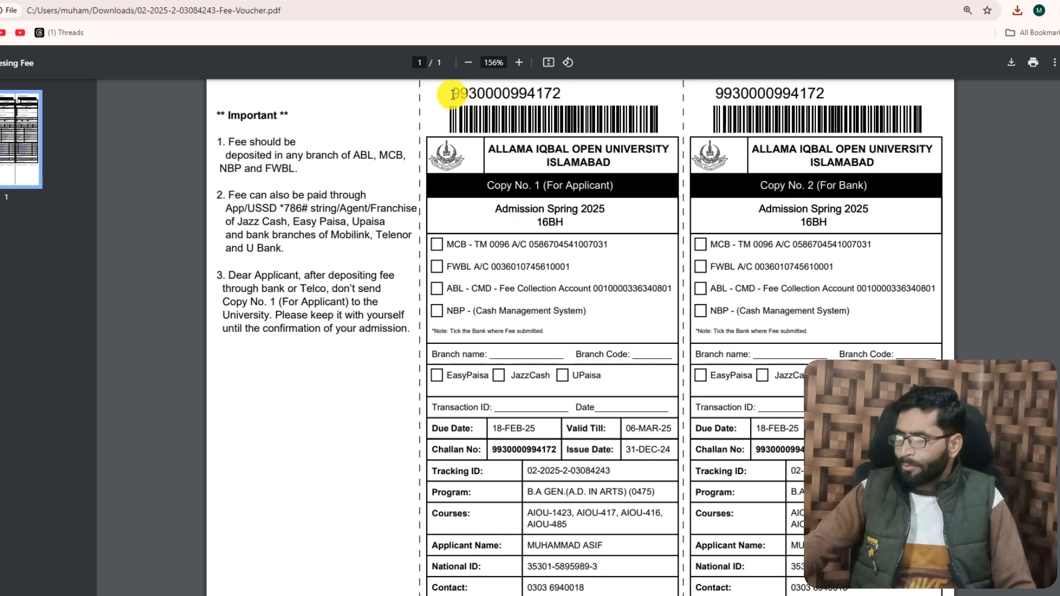
pyautogui.moveTo(450, 90)
pyautogui.mouseDown()
pyautogui.moveTo(564, 94)
pyautogui.moveTo(443, 91)
pyautogui.mouseUp()
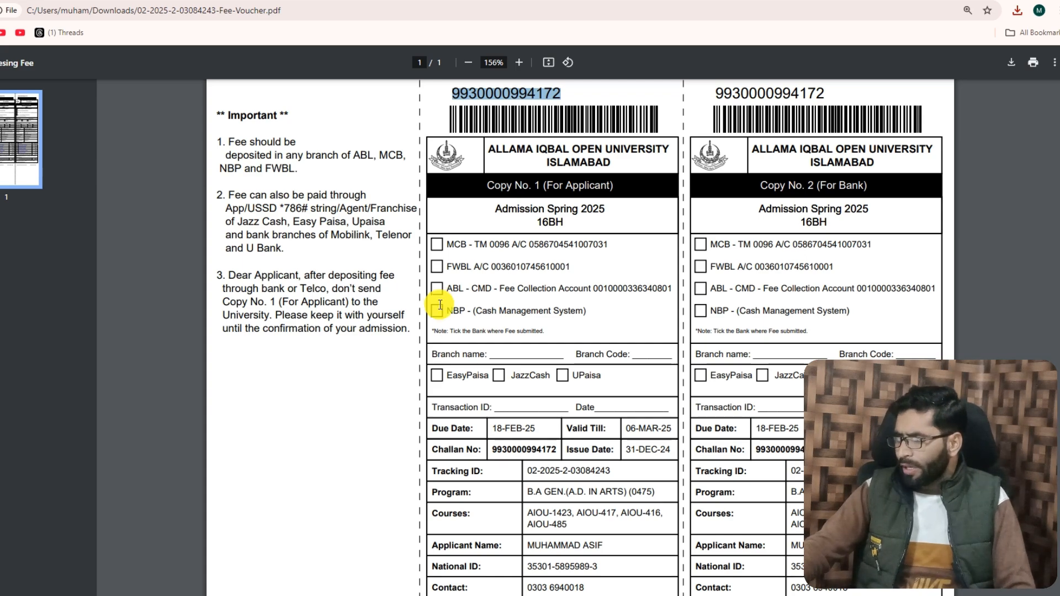
# Review the voucher's applicant details, fee items and payable amounts, and return to the application overview
pyautogui.scroll(-6, 504, 320)
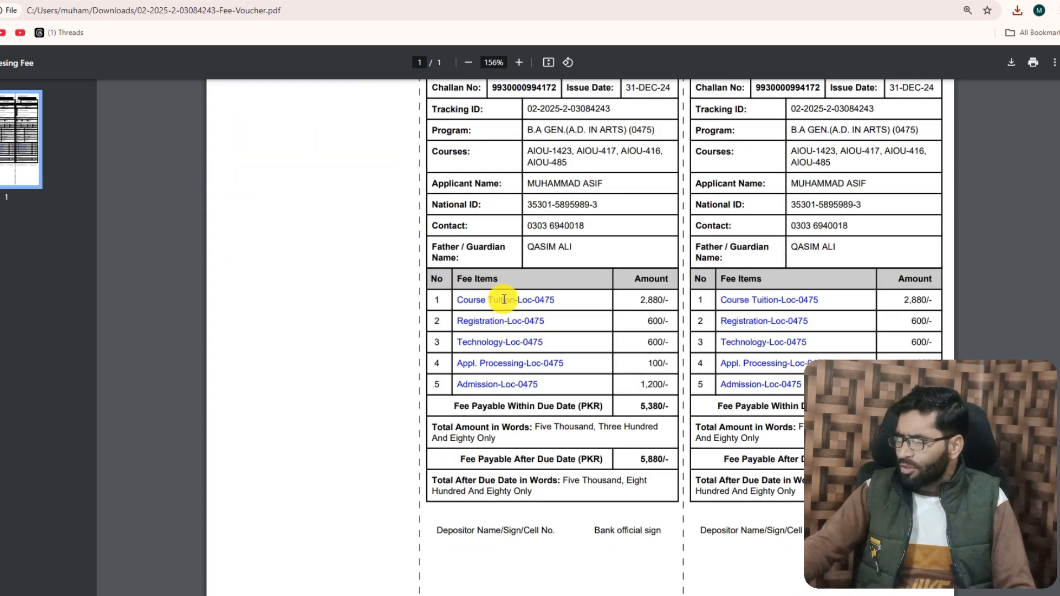
pyautogui.scroll(1, 503, 280)
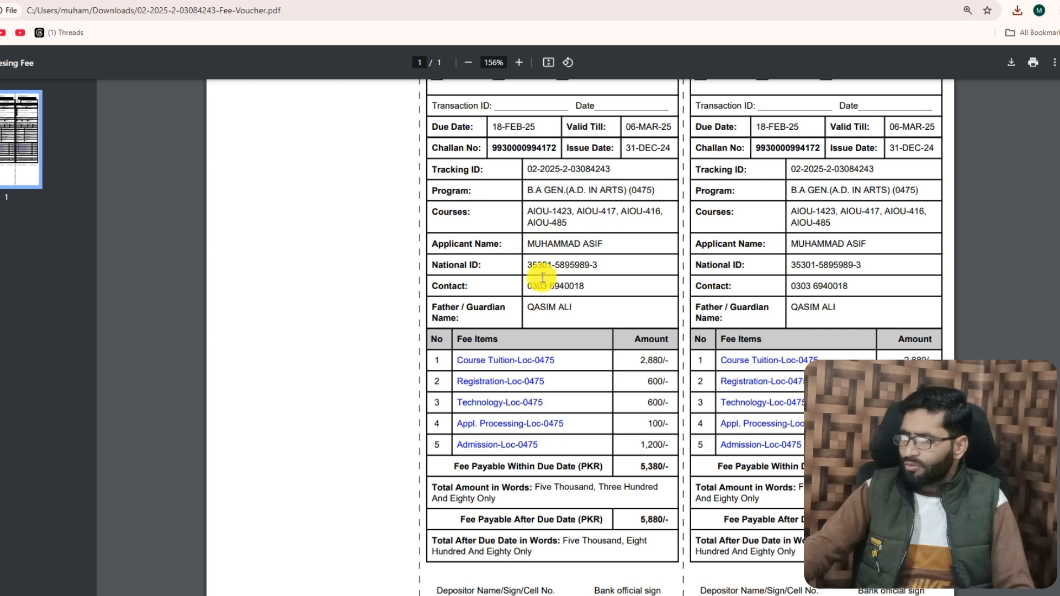
pyautogui.scroll(-1, 578, 331)
pyautogui.scroll(-3, 579, 333)
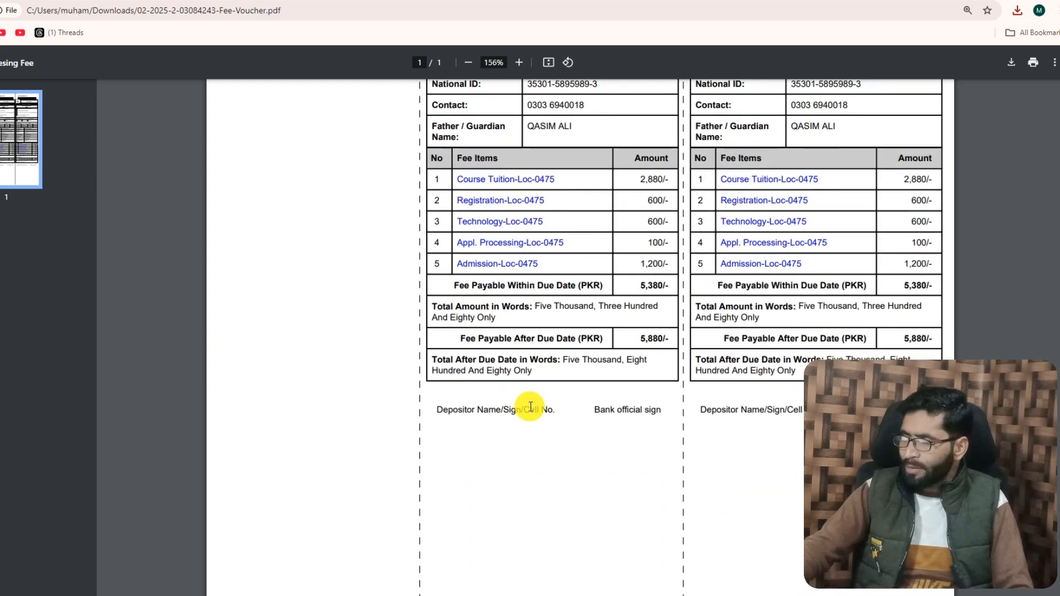
pyautogui.scroll(4, 520, 345)
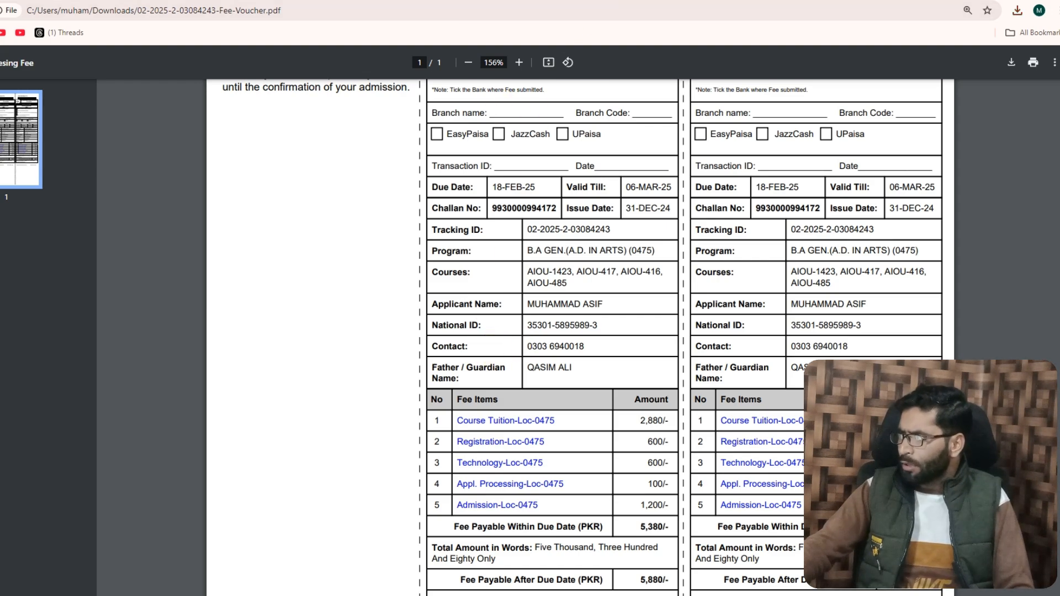
pyautogui.click(613, 0)
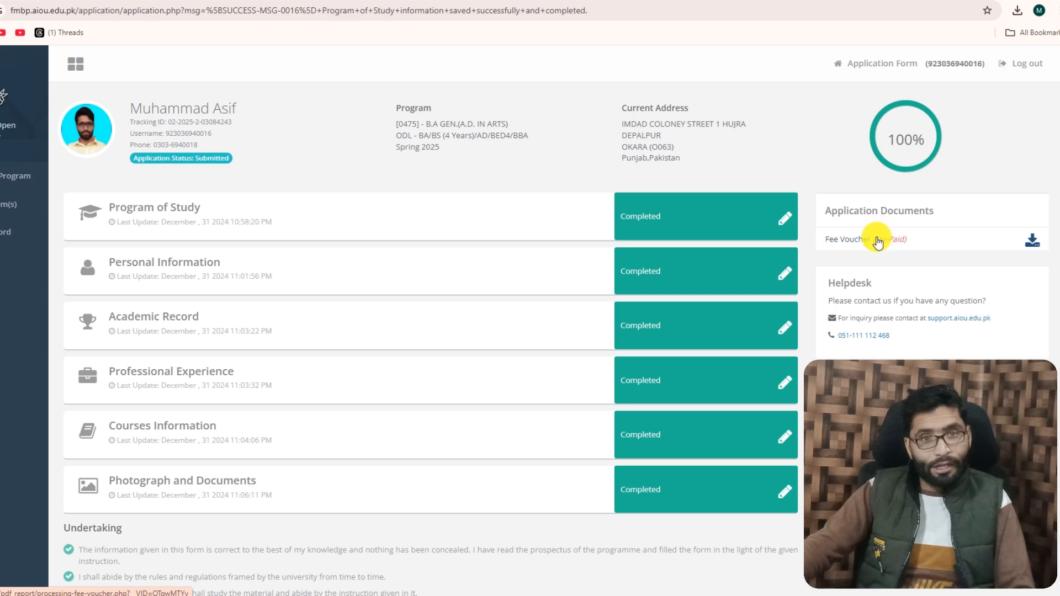